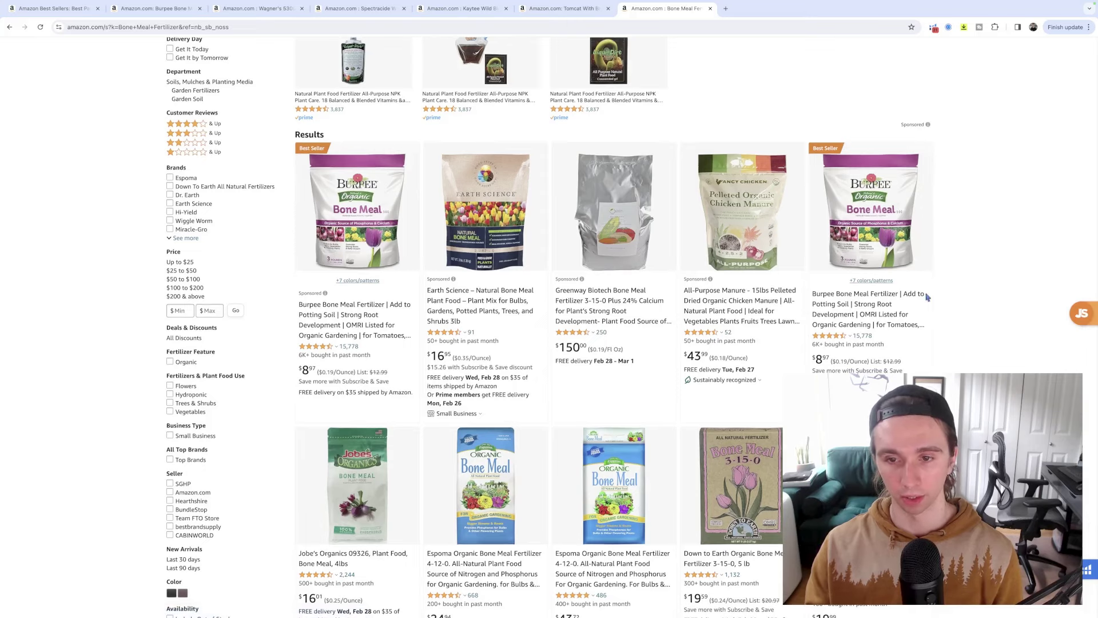
Step: Log into the account of the Helium 10 Chrome extension
scroll(958, 268, "up", 2)
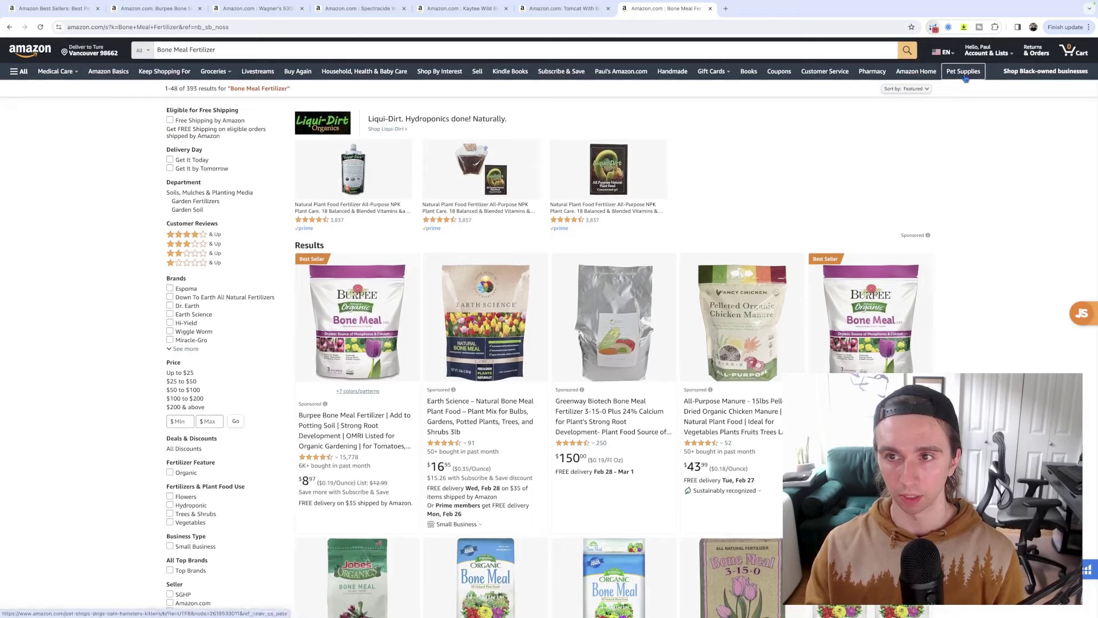
left_click(934, 28)
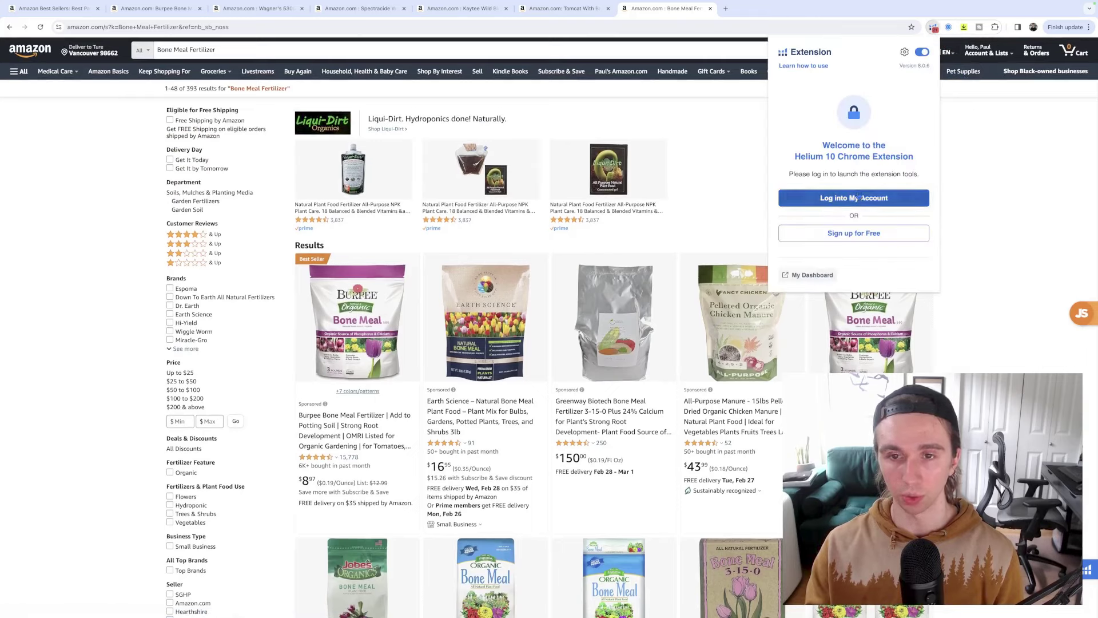
left_click(859, 197)
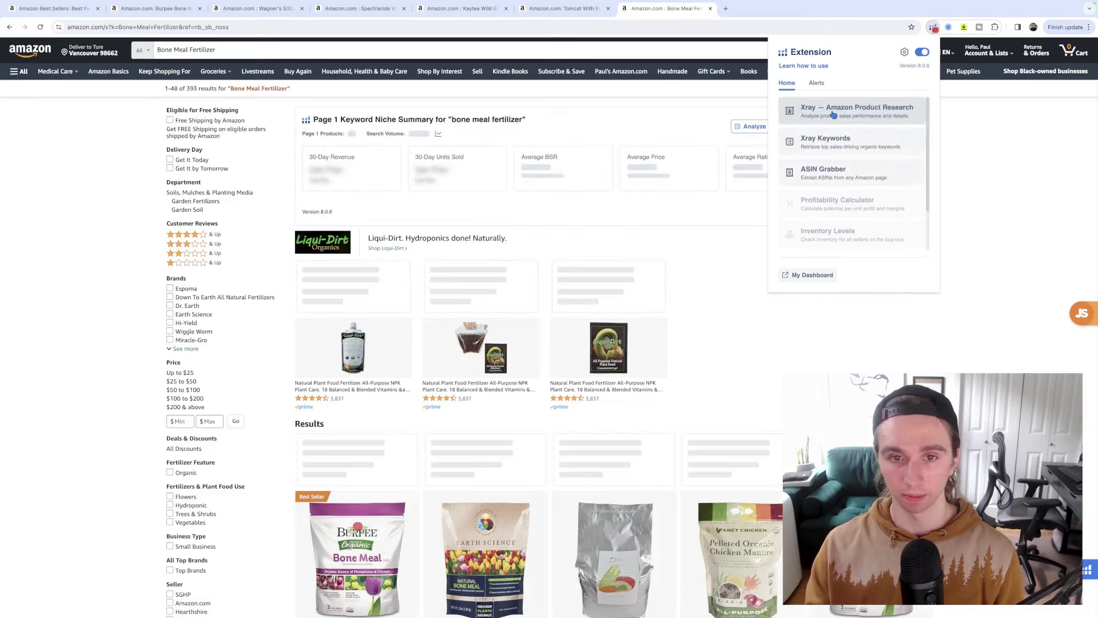
Step: Run Xray product research on the bone meal fertilizer results, review each product's sales, revenue and reviews, and close the report
left_click(834, 111)
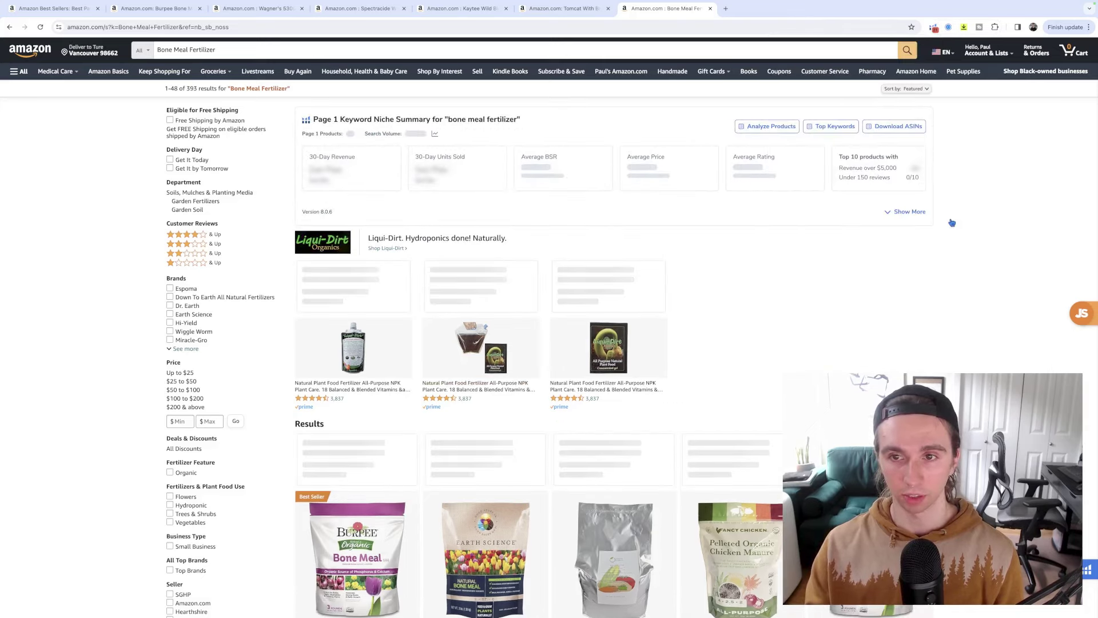
scroll(944, 218, "down", 4)
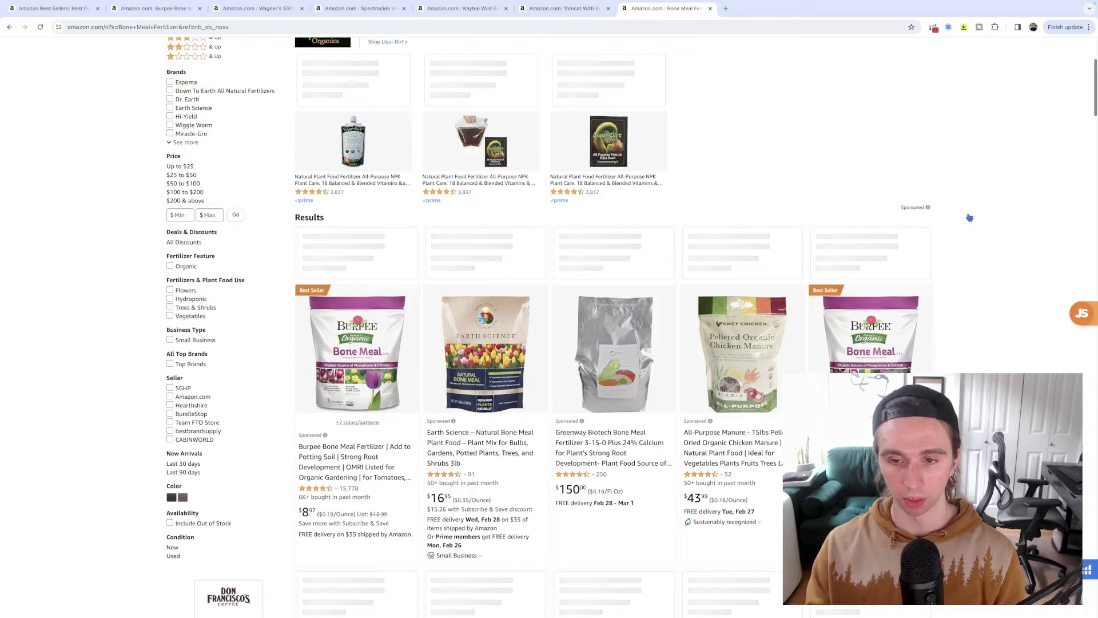
scroll(977, 221, "down", 2)
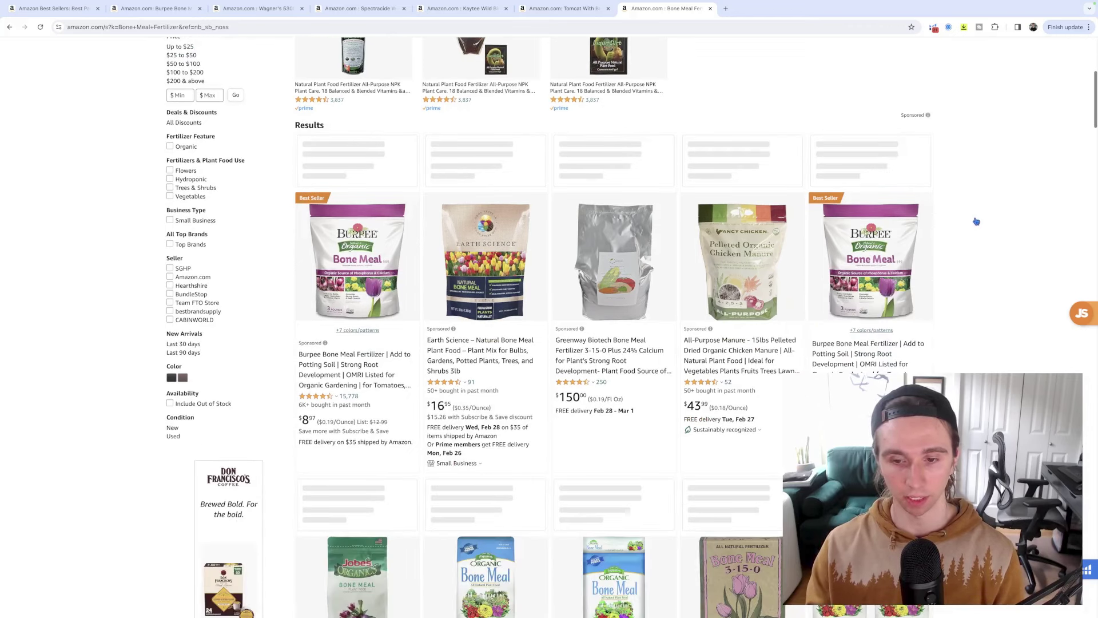
key("alt+x")
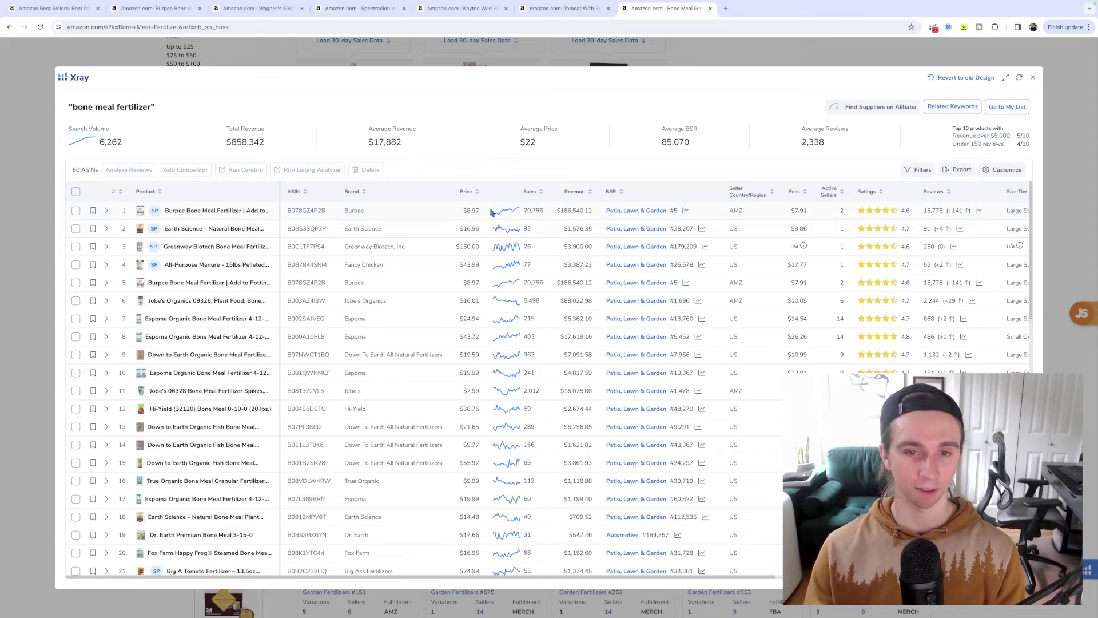
left_click(1032, 78)
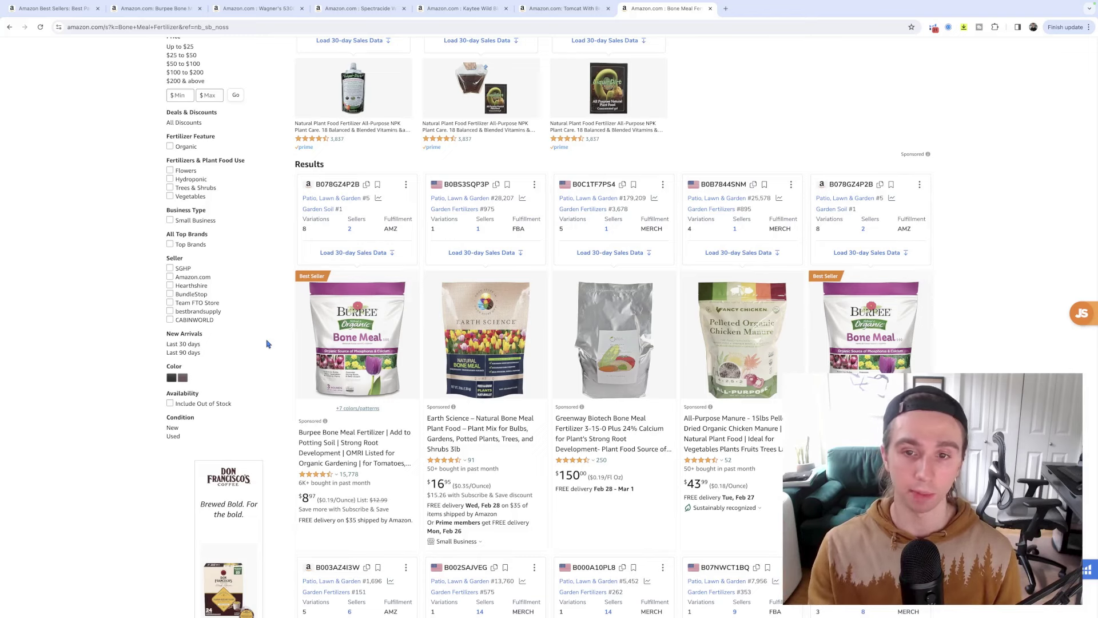
Step: Browse the bone meal fertilizer listings down to the "More results" section and return to the keyword niche summary
scroll(1021, 280, "down", 3)
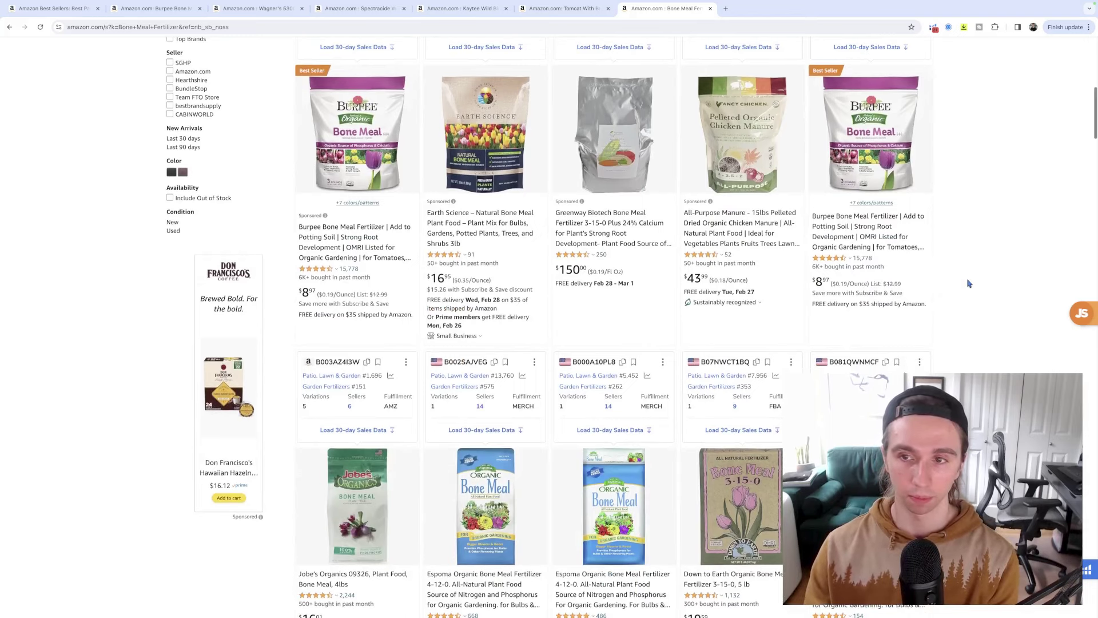
scroll(969, 284, "down", 3)
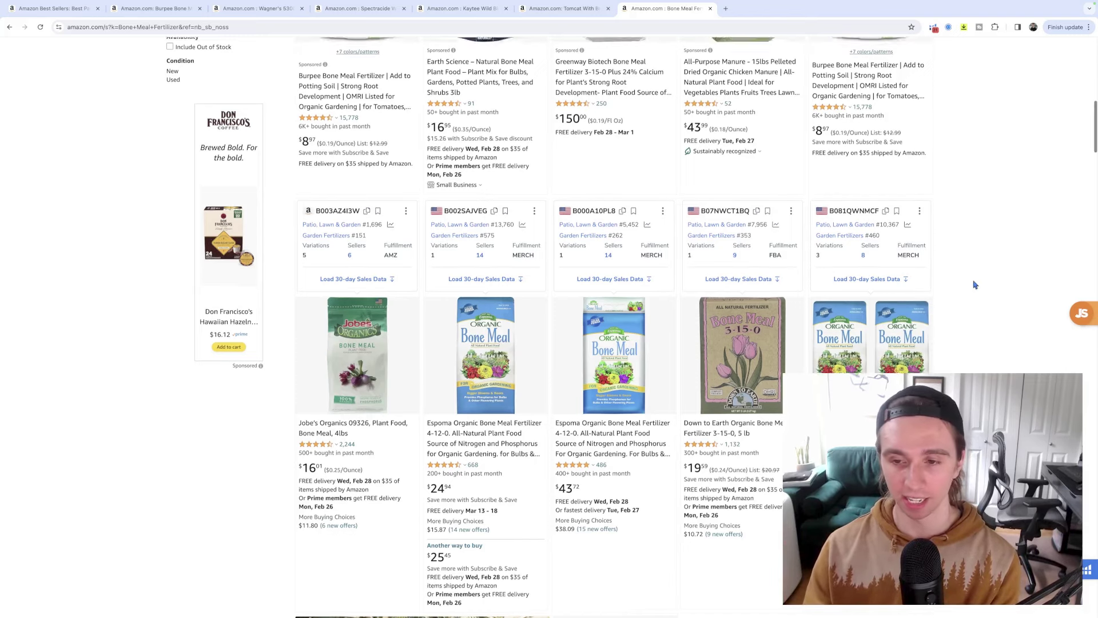
scroll(972, 281, "up", 1)
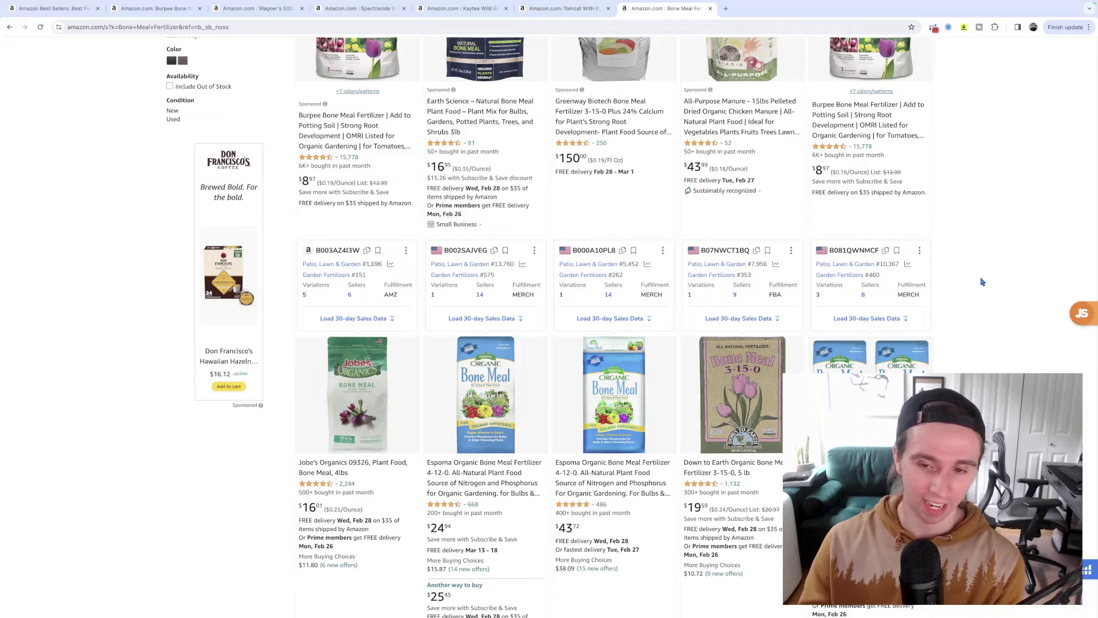
scroll(1005, 285, "down", 3)
scroll(1008, 286, "down", 5)
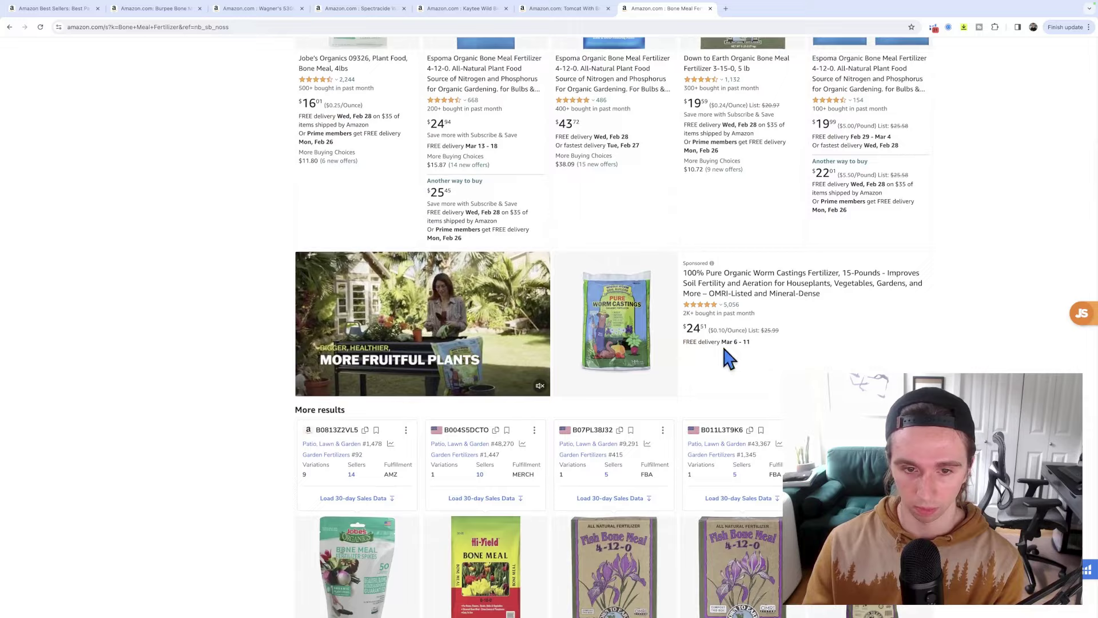
scroll(801, 343, "down", 2)
scroll(861, 318, "up", 10)
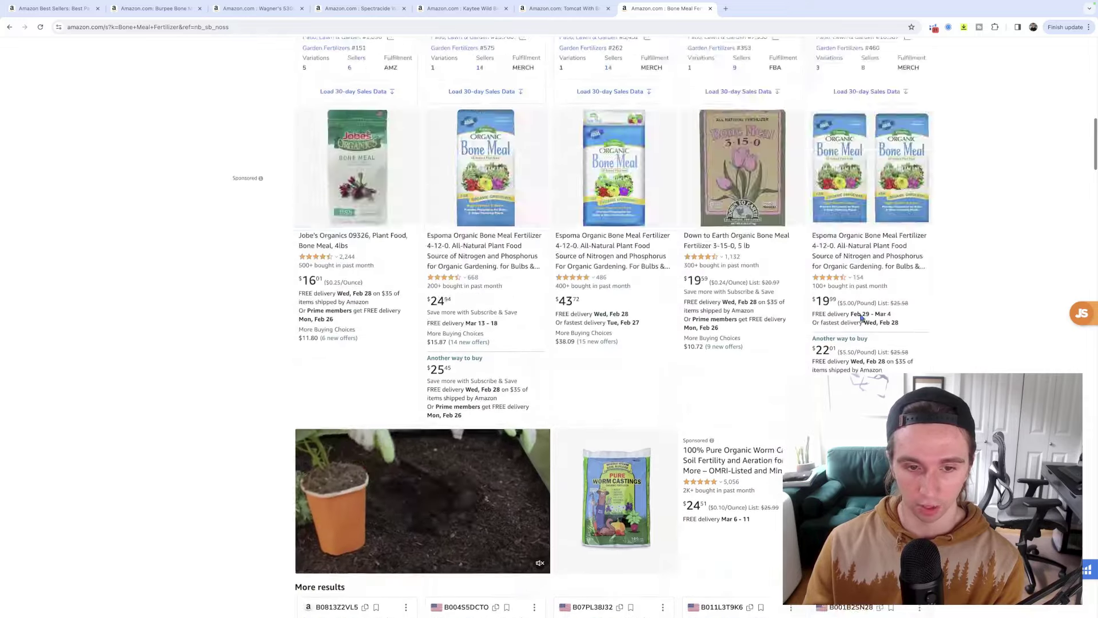
scroll(446, 143, "down", 8)
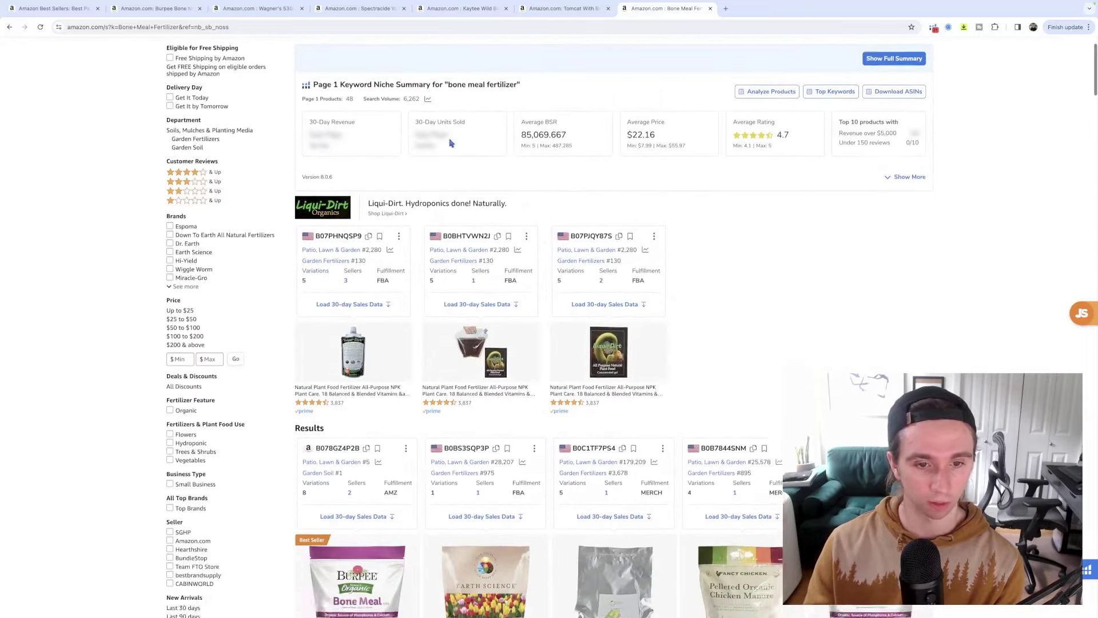
Step: Compare the packaging, prices, review counts and monthly purchases of the first two rows of bone meal results
scroll(493, 157, "down", 2)
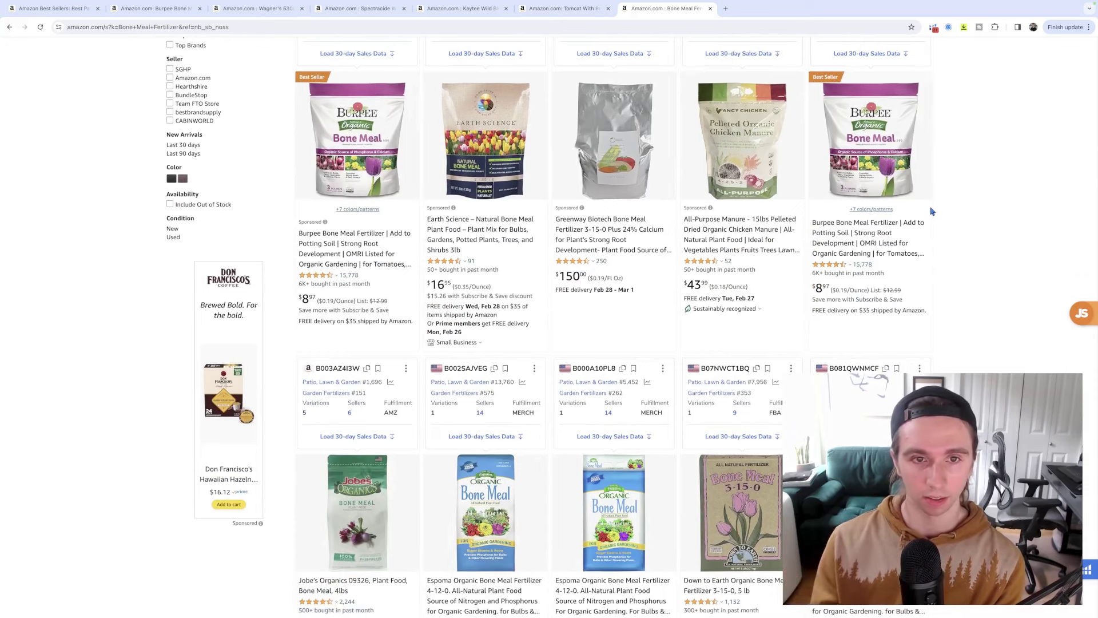
scroll(911, 147, "down", 1)
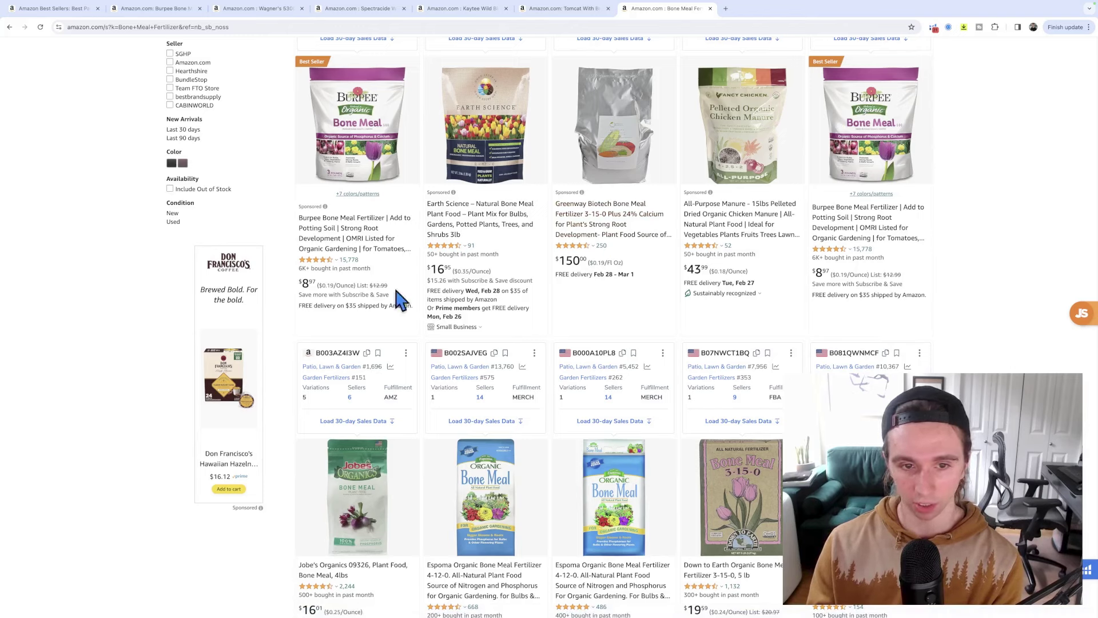
scroll(636, 299, "down", 8)
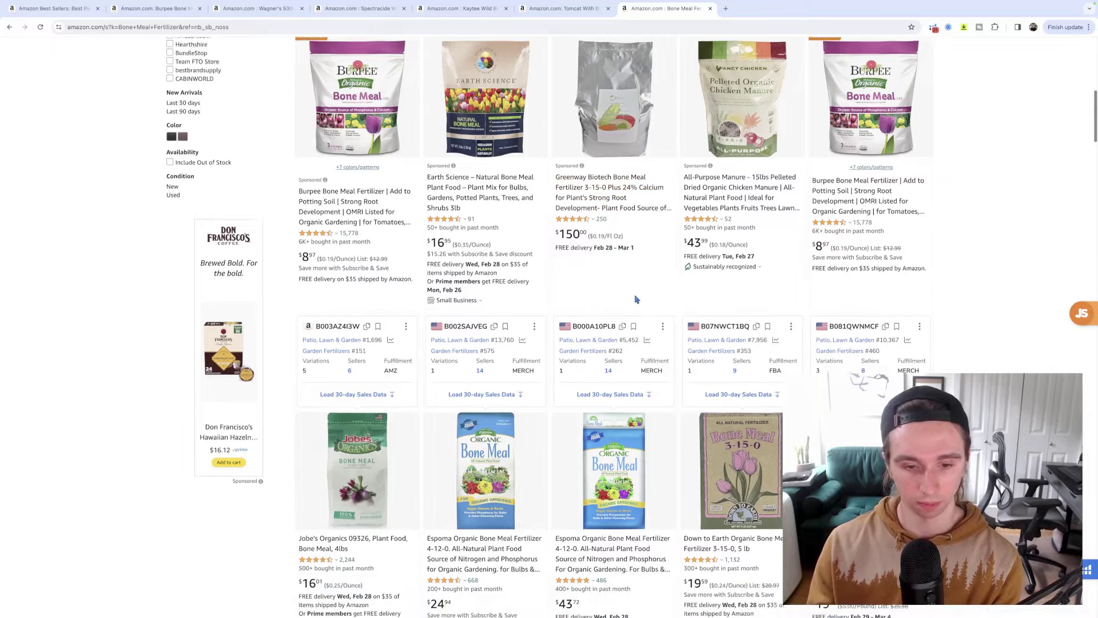
scroll(635, 300, "up", 15)
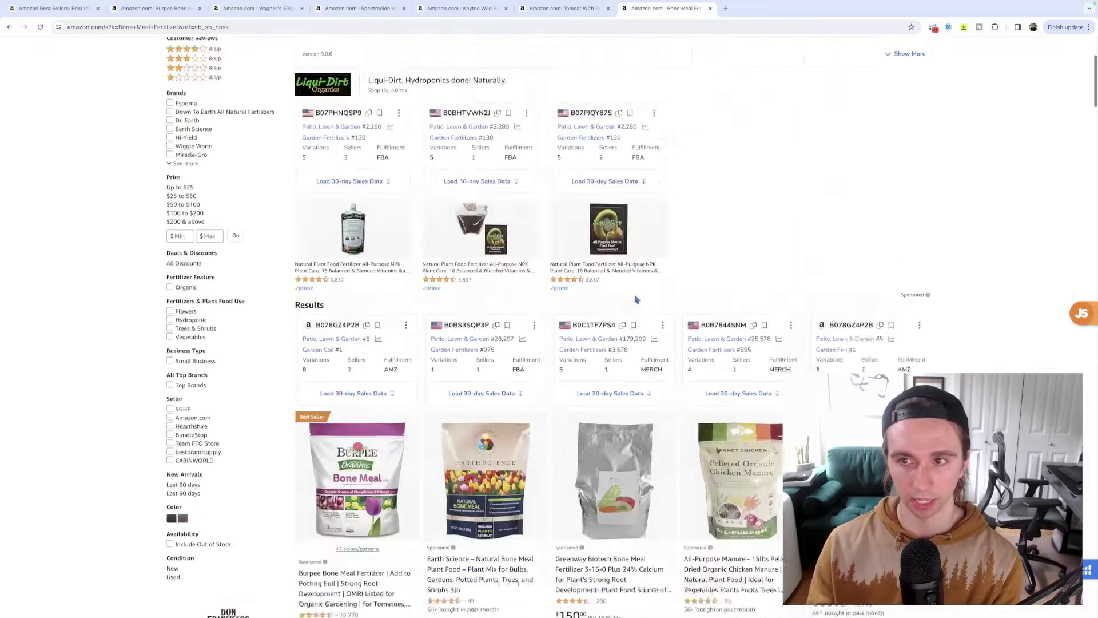
scroll(636, 300, "down", 4)
scroll(635, 299, "down", 4)
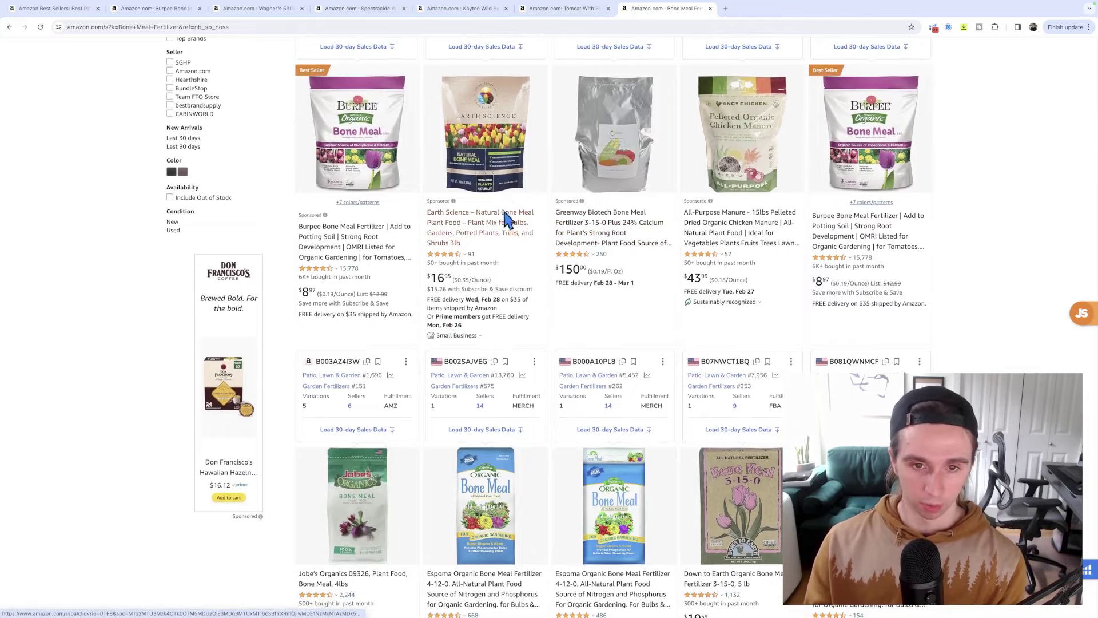
scroll(503, 216, "down", 2)
scroll(481, 164, "up", 7)
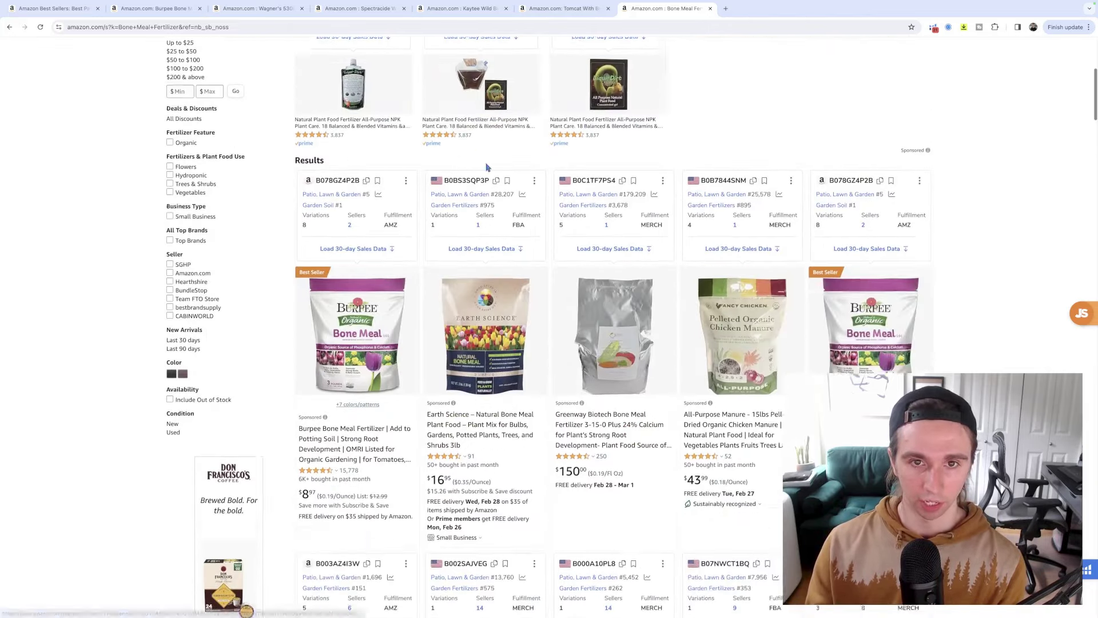
Step: Examine the Burpee and Earth Science bone meal listings close up, comparing their package design, price and reviews
scroll(499, 373, "down", 1)
scroll(499, 373, "up", 5)
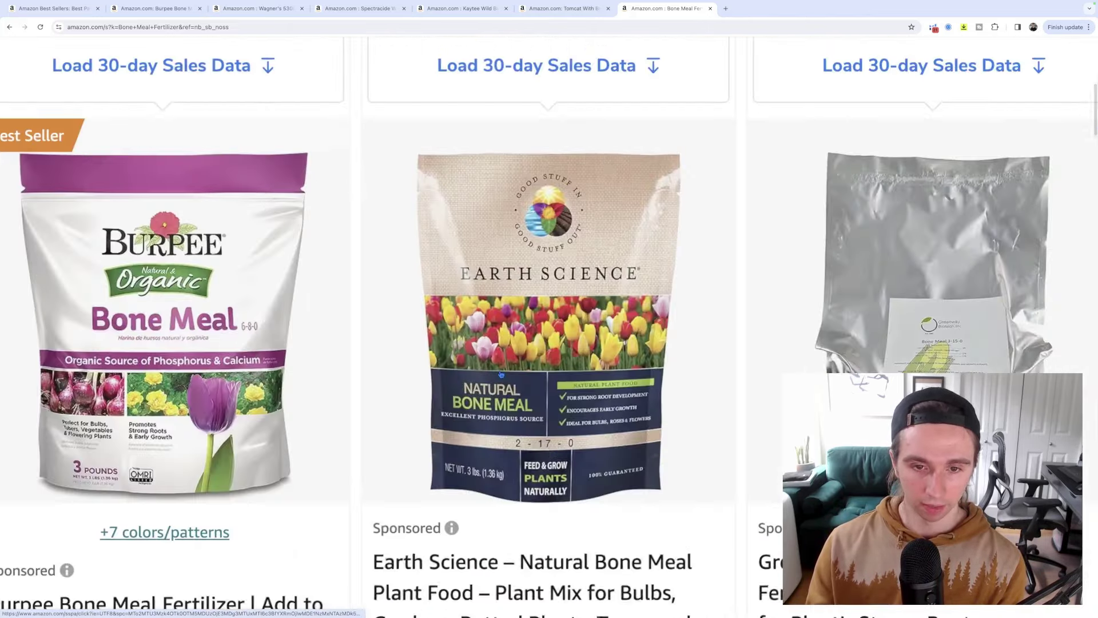
scroll(652, 316, "down", 5)
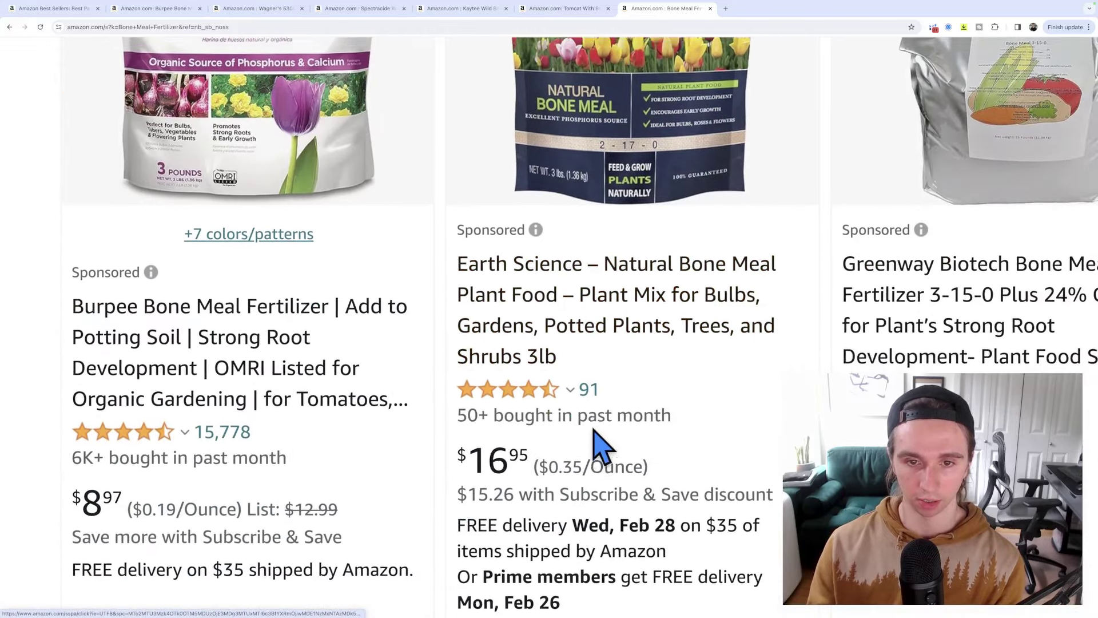
scroll(502, 429, "up", 4)
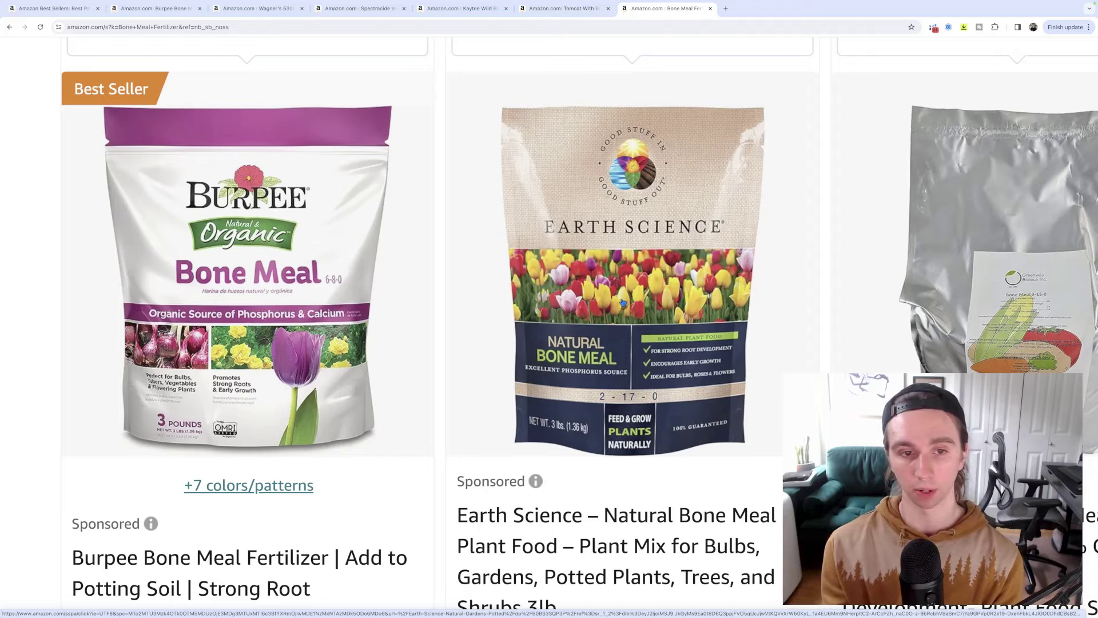
key("ctrl+0")
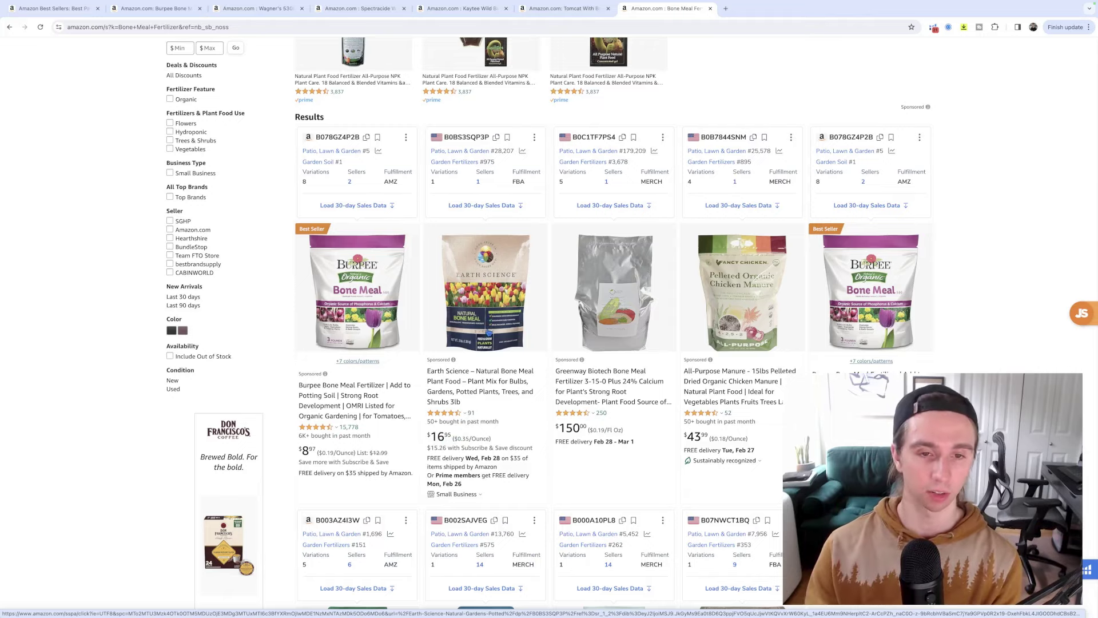
scroll(490, 332, "up", 10)
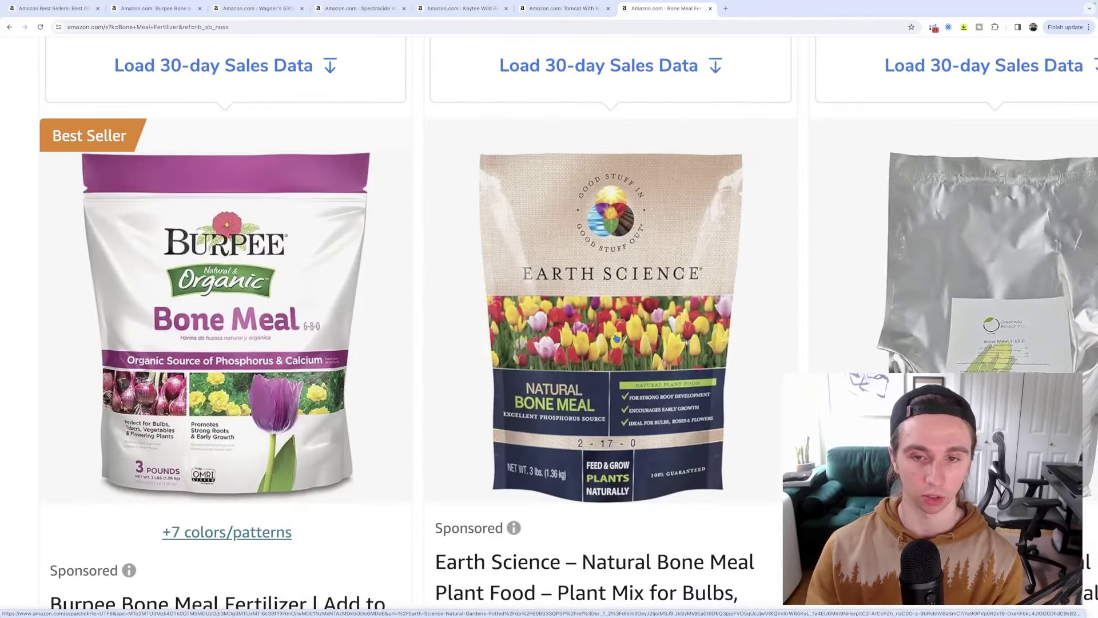
scroll(617, 339, "left", 2)
scroll(846, 354, "down", 1)
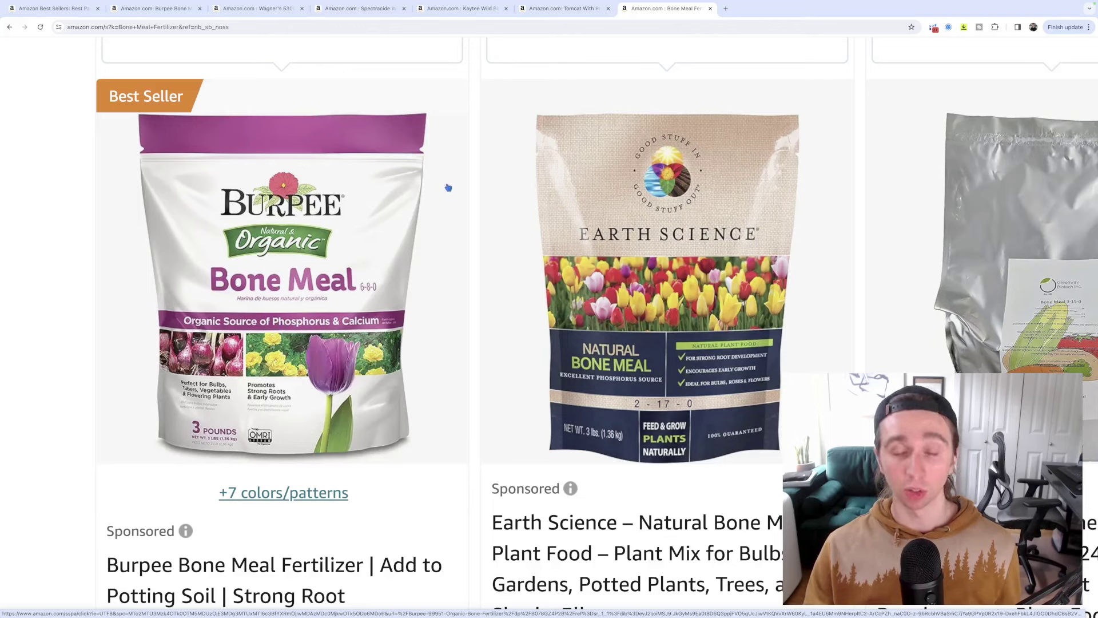
Step: Return to the full results and check the competing bone meal brands against the niche summary and their ASIN data
scroll(643, 400, "down", 5)
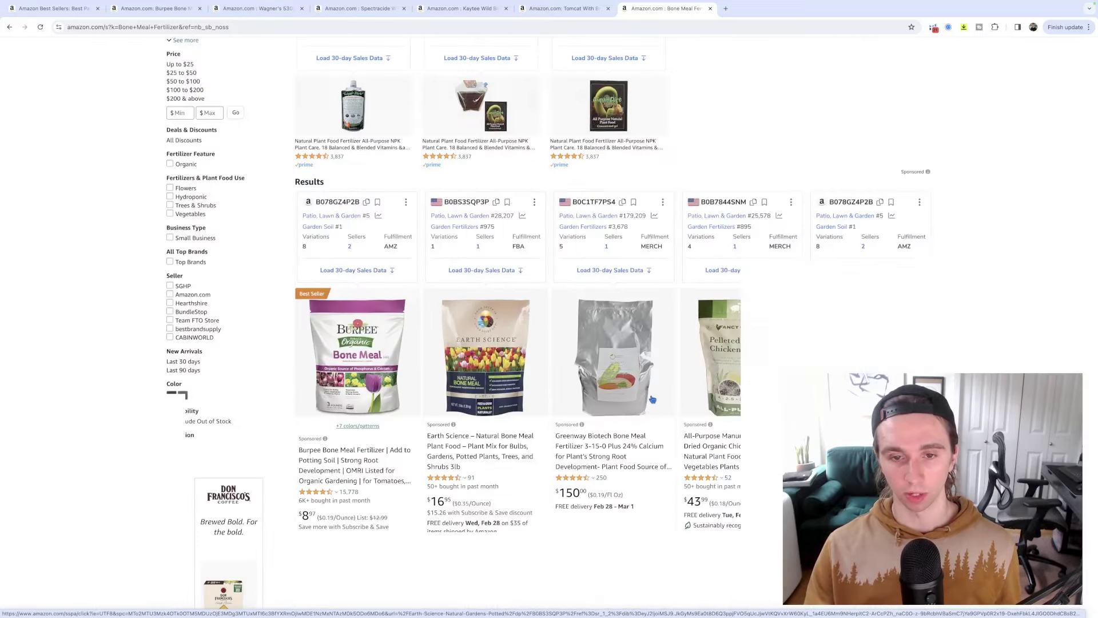
scroll(652, 399, "down", 9)
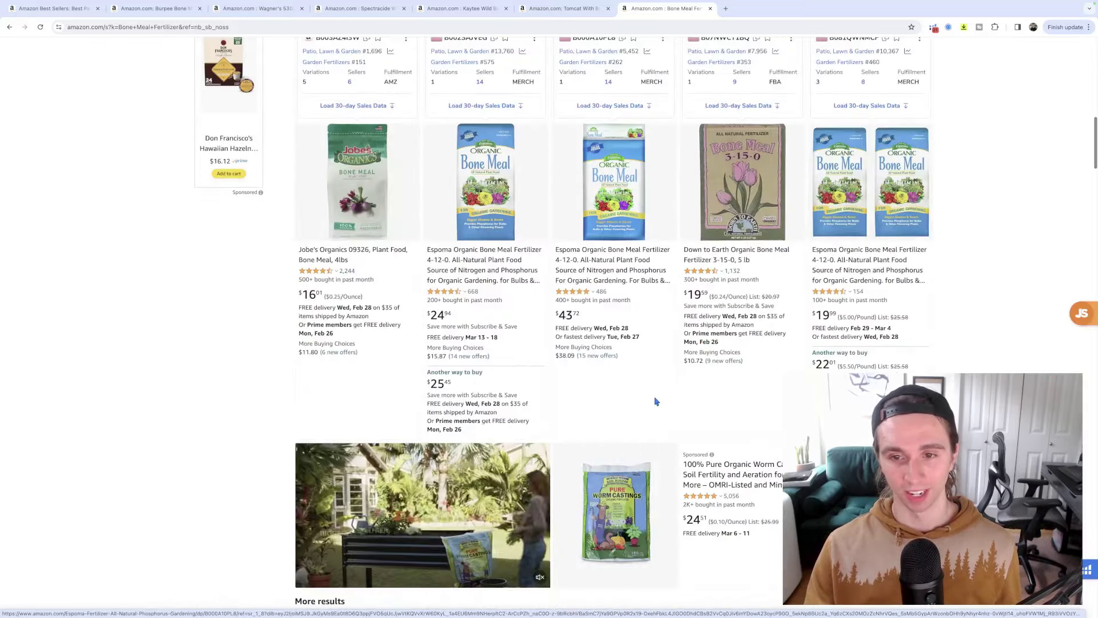
scroll(655, 401, "up", 8)
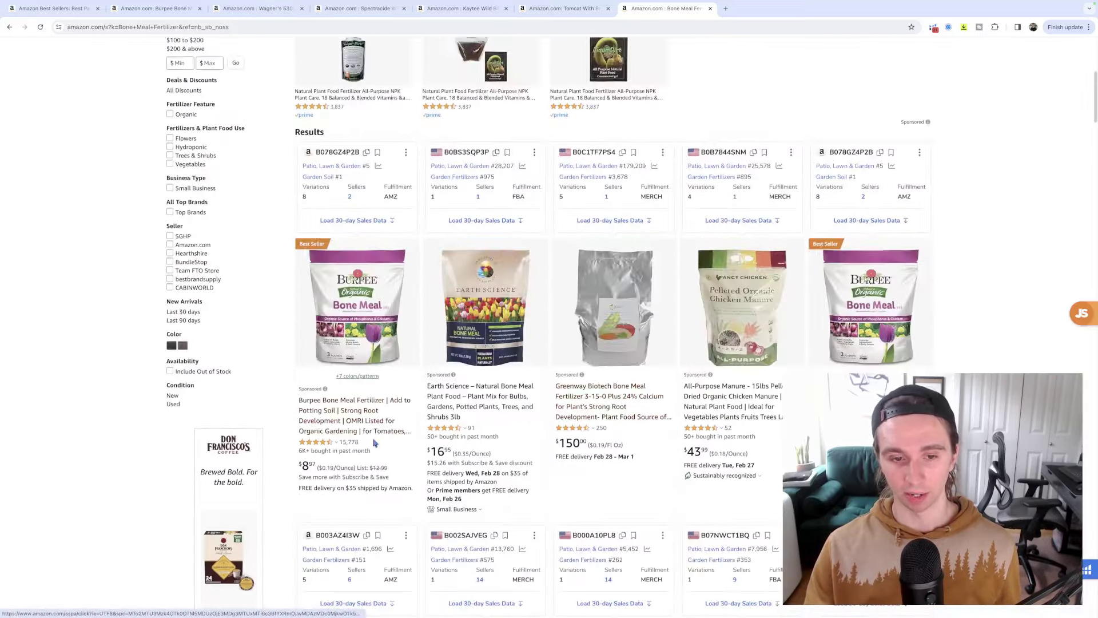
scroll(492, 416, "up", 4)
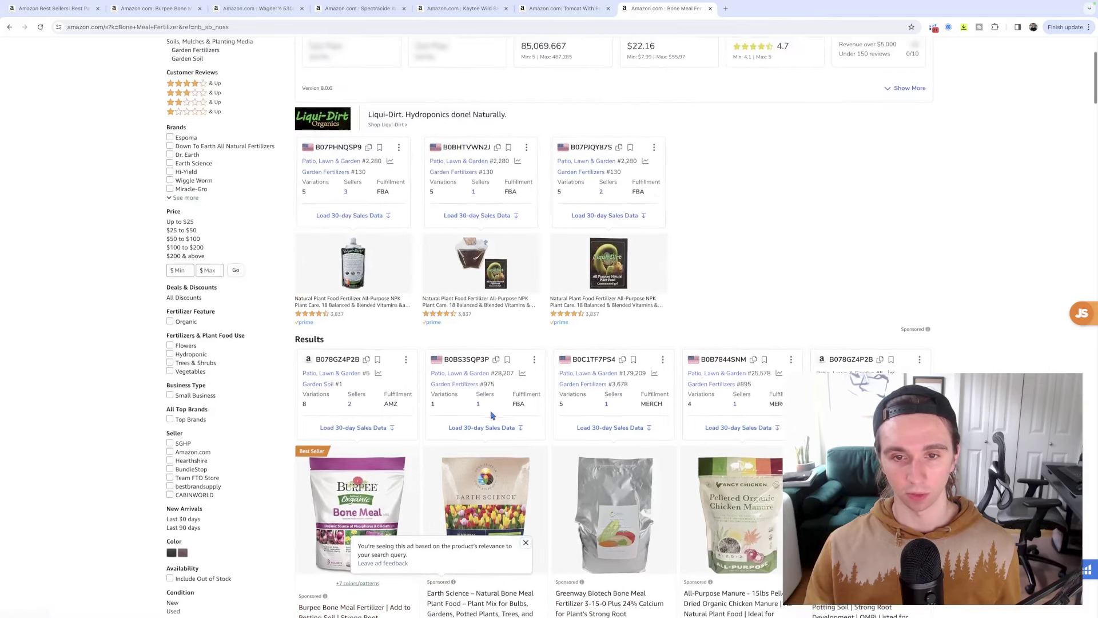
scroll(491, 415, "up", 1)
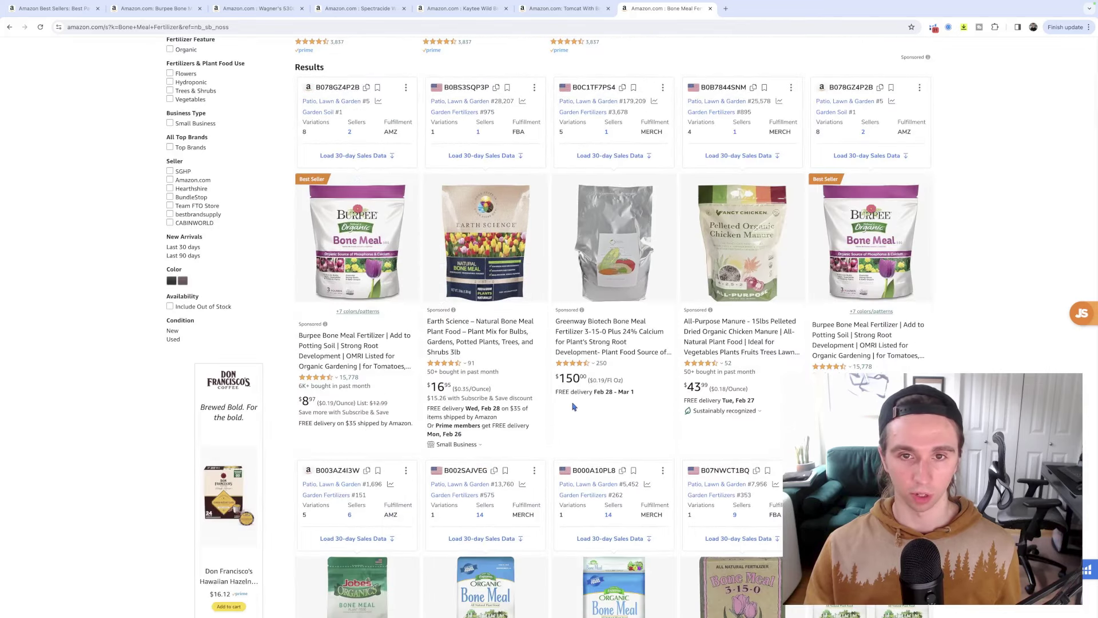
scroll(572, 406, "up", 7)
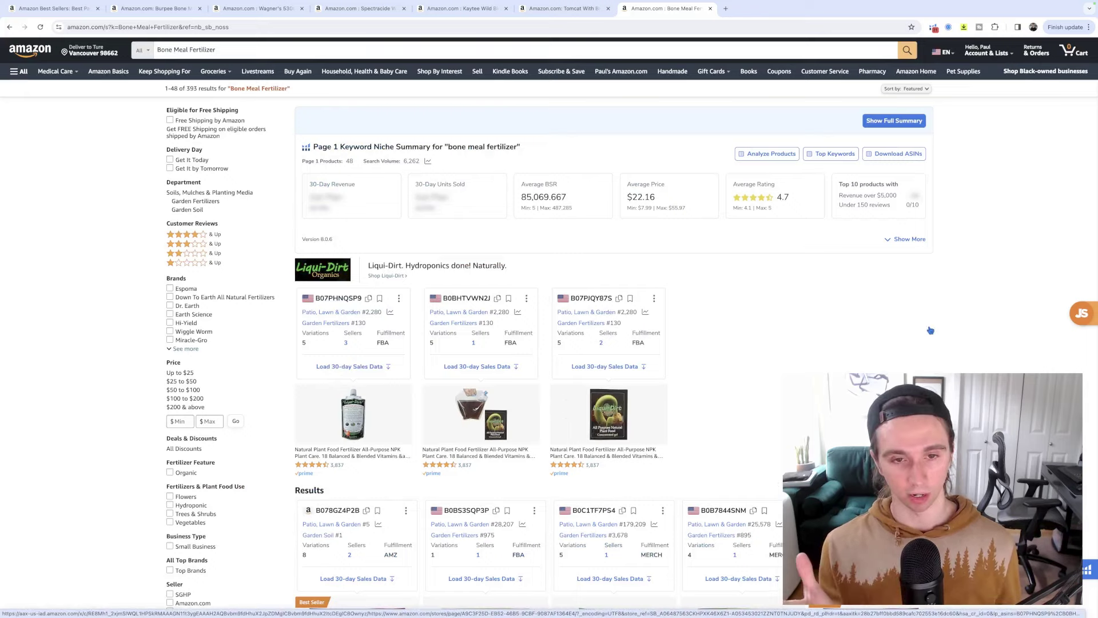
scroll(931, 331, "down", 9)
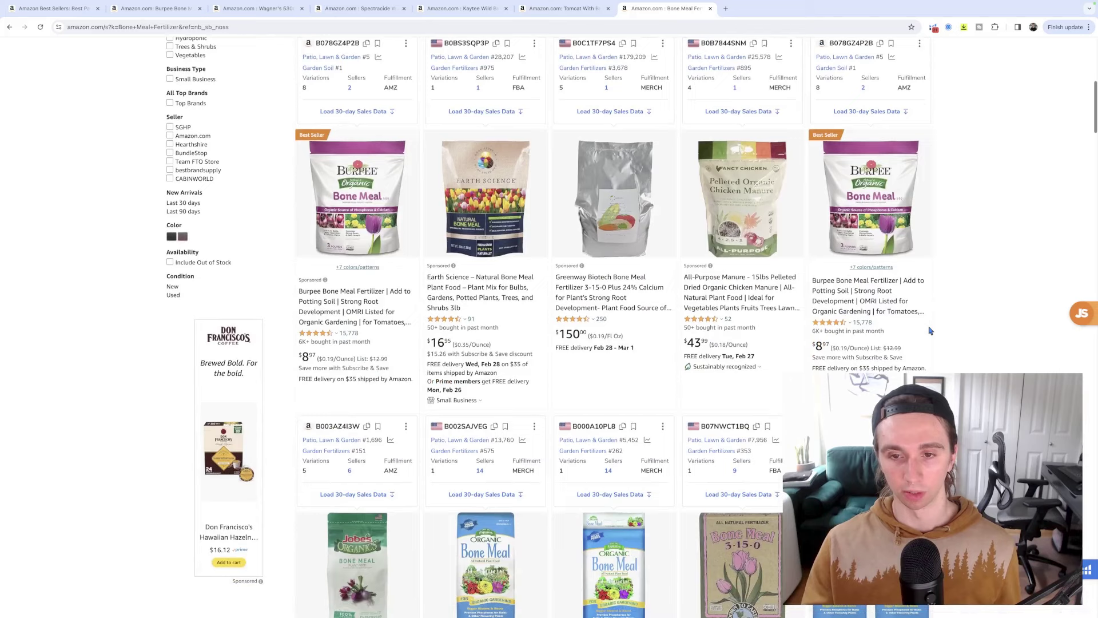
scroll(931, 331, "down", 1)
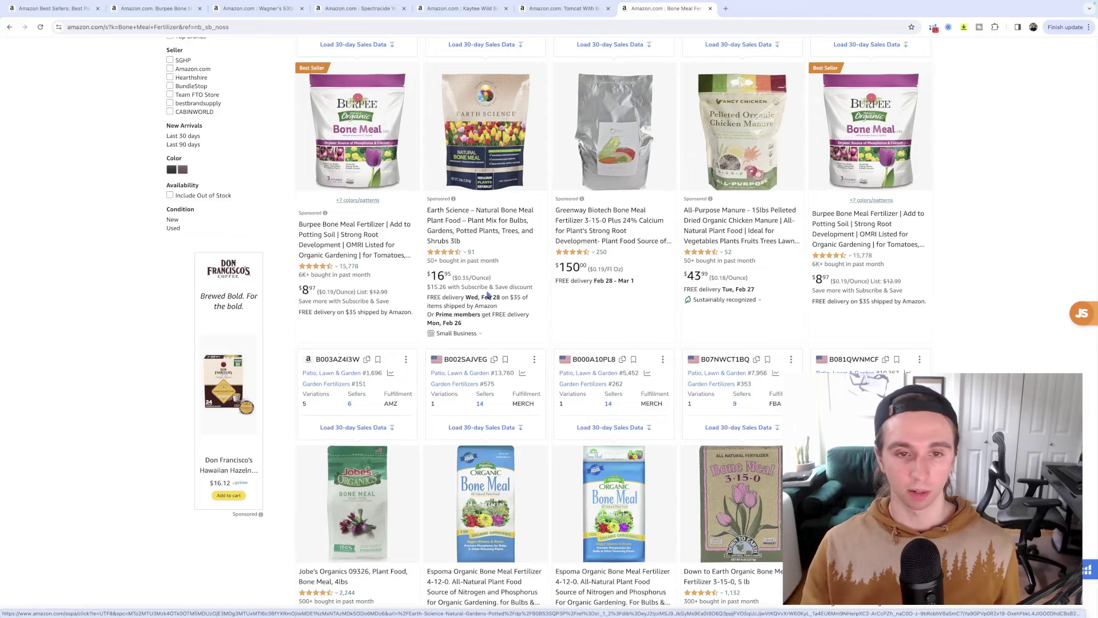
scroll(732, 492, "down", 2)
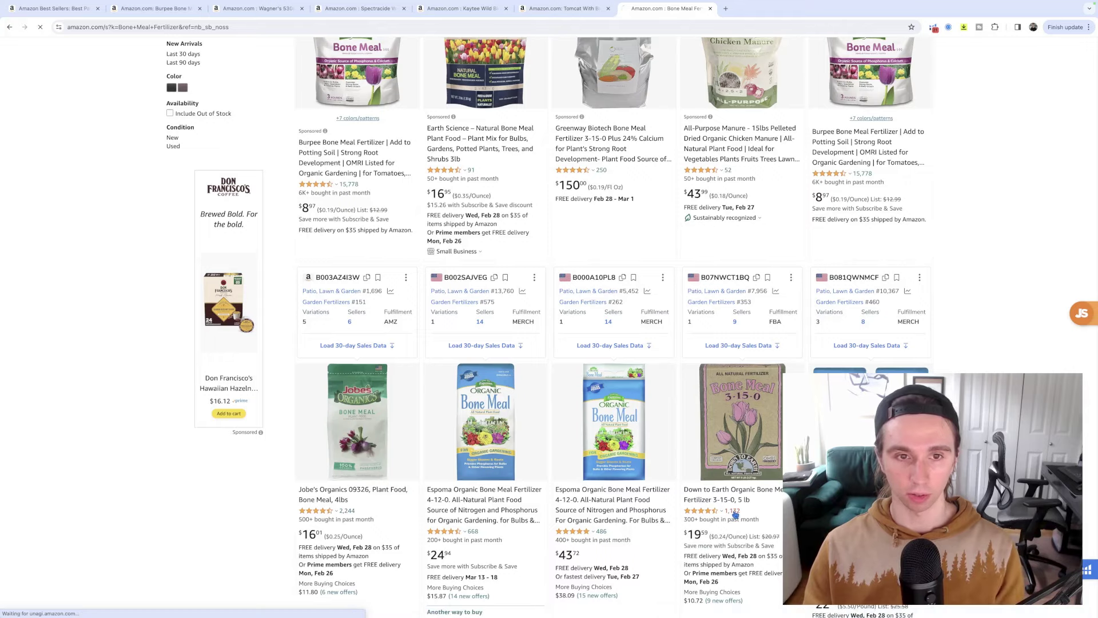
Step: Open the Down to Earth bone meal listing, go to its customer reviews and view the customer photo of the leafy plants
left_click(735, 512)
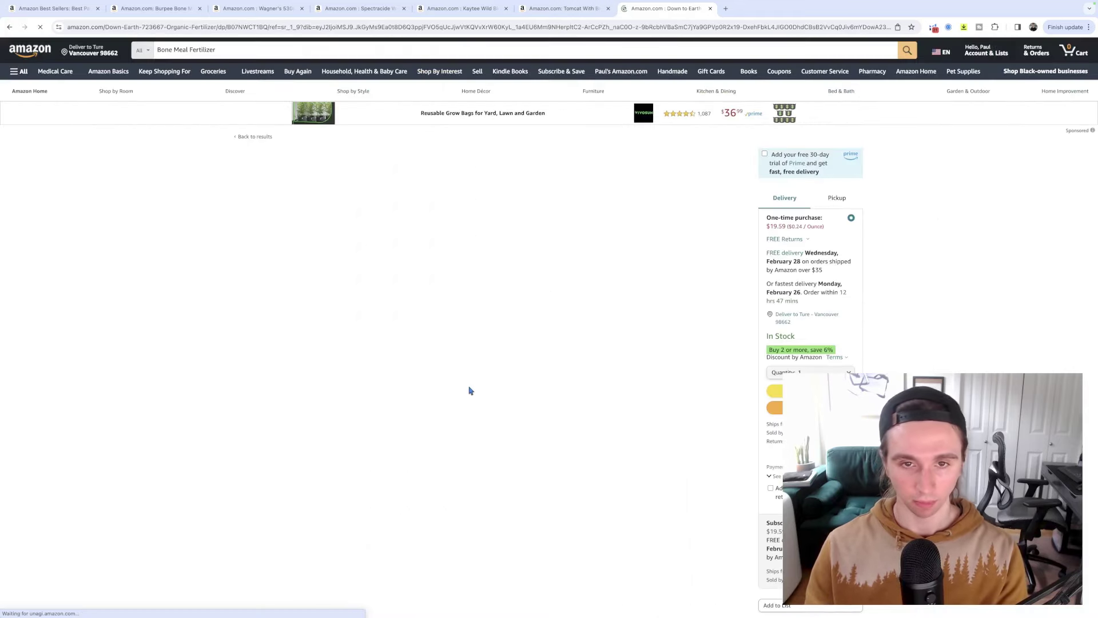
left_click(591, 194)
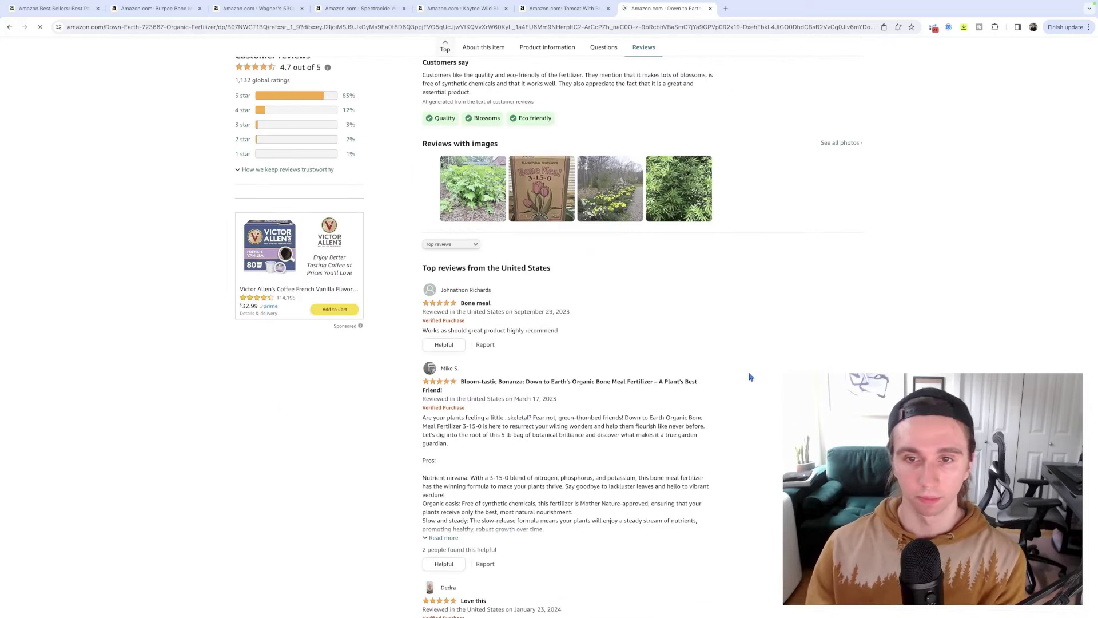
scroll(724, 329, "up", 1)
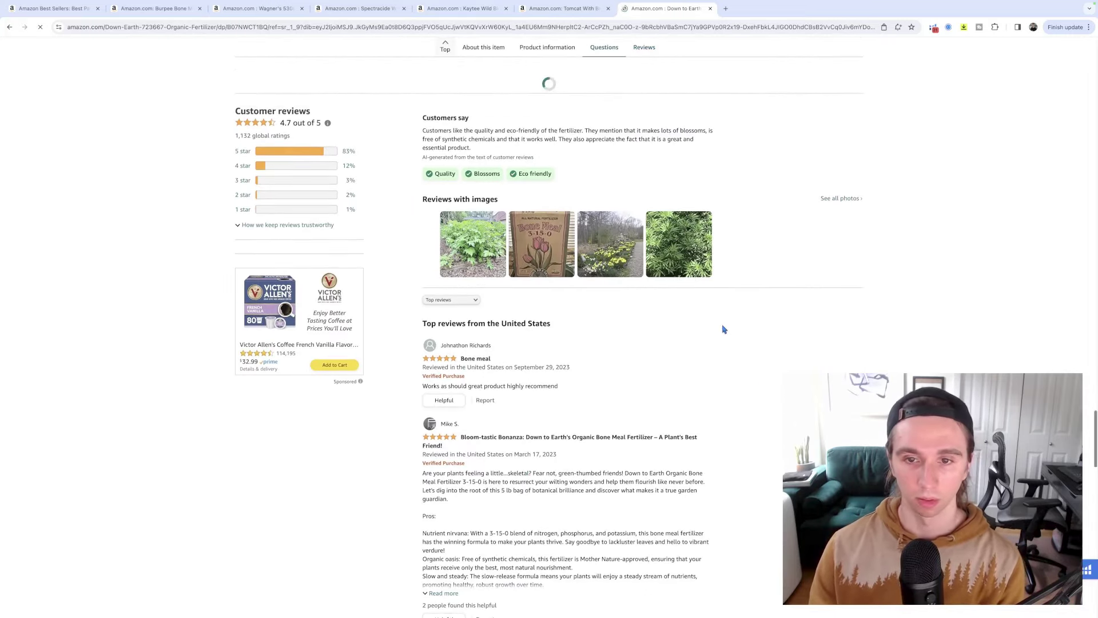
left_click(678, 256)
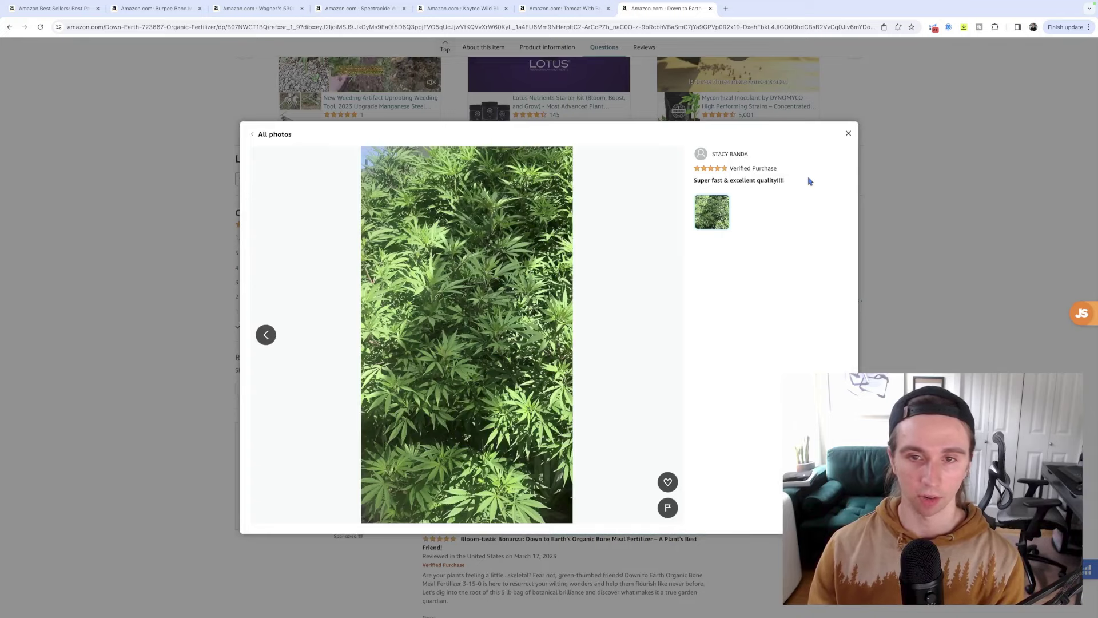
left_click(848, 134)
Step: Read the Down to Earth listing's top customer reviews through to the "Top rated similar items" section
scroll(727, 363, "up", 6)
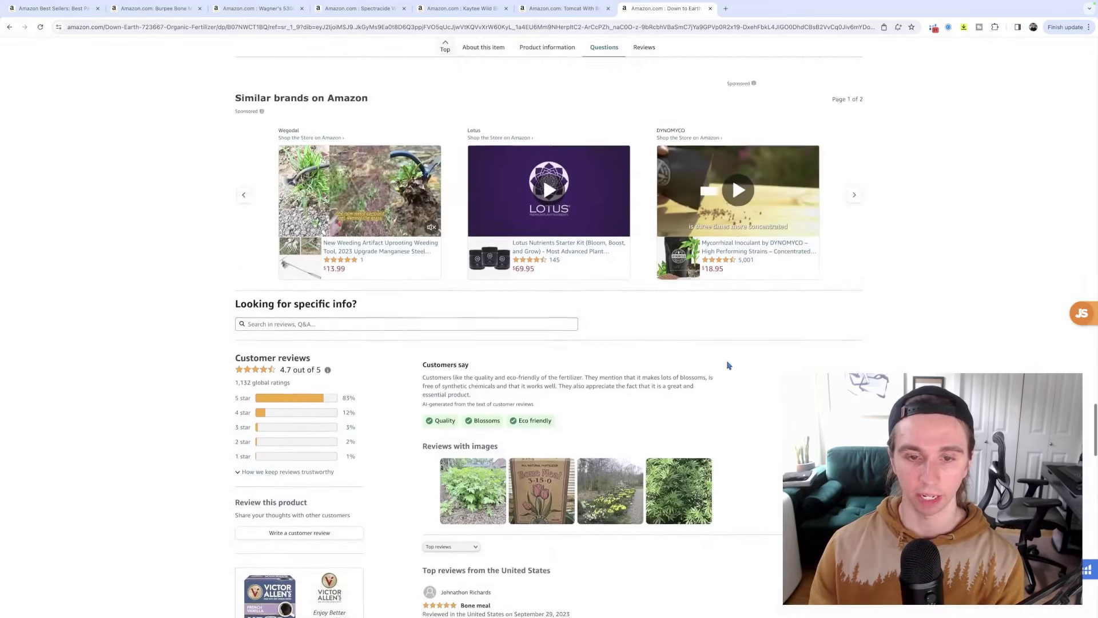
scroll(727, 364, "down", 7)
scroll(728, 365, "down", 3)
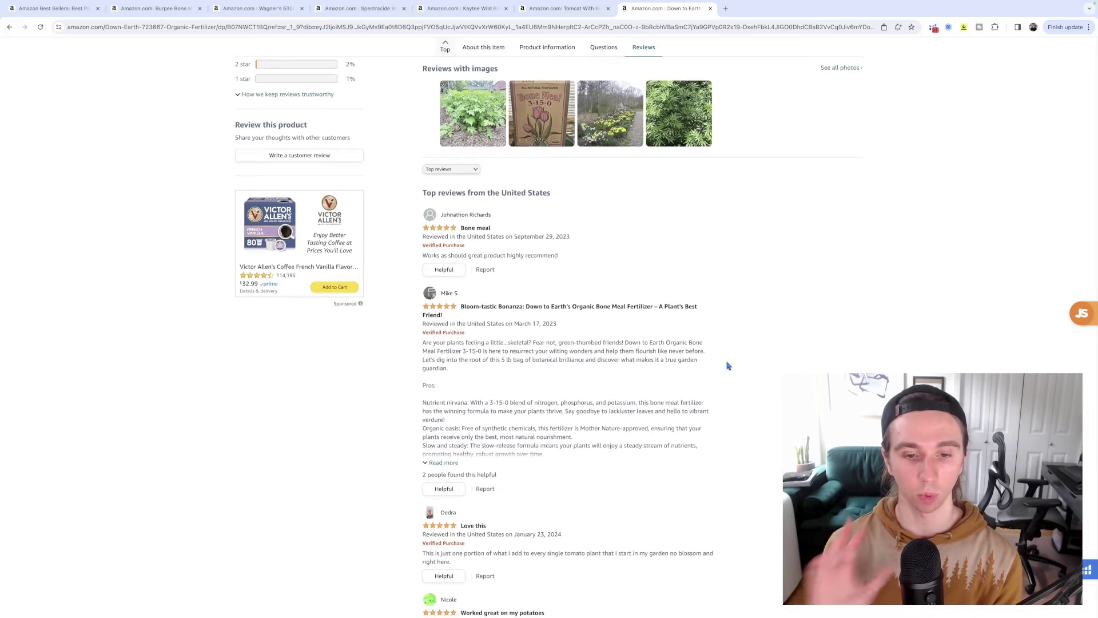
scroll(728, 365, "down", 5)
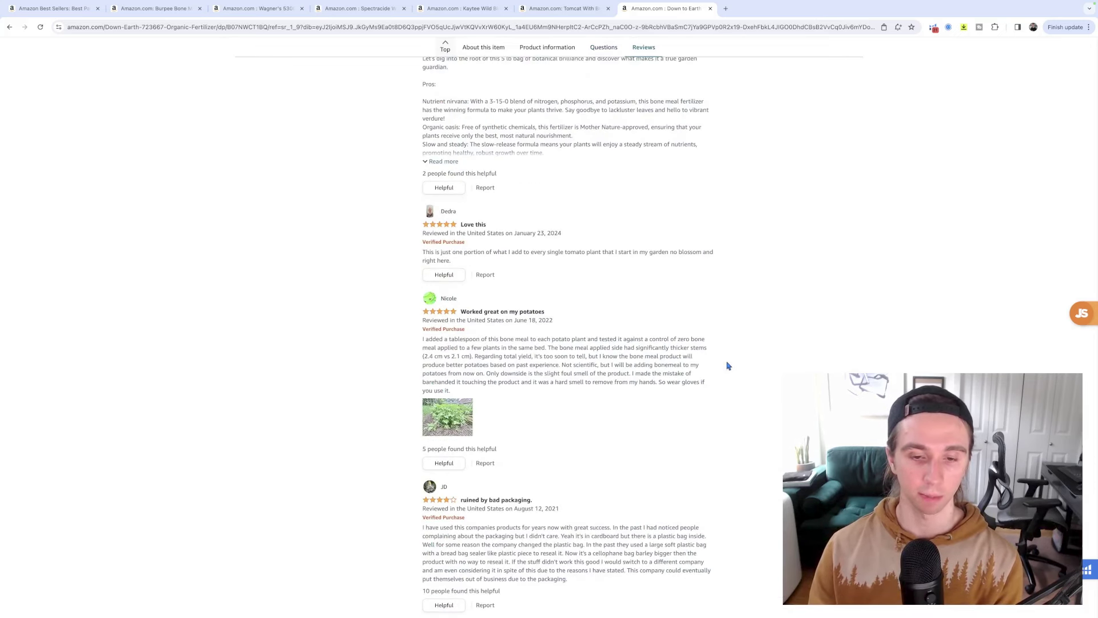
scroll(728, 367, "down", 5)
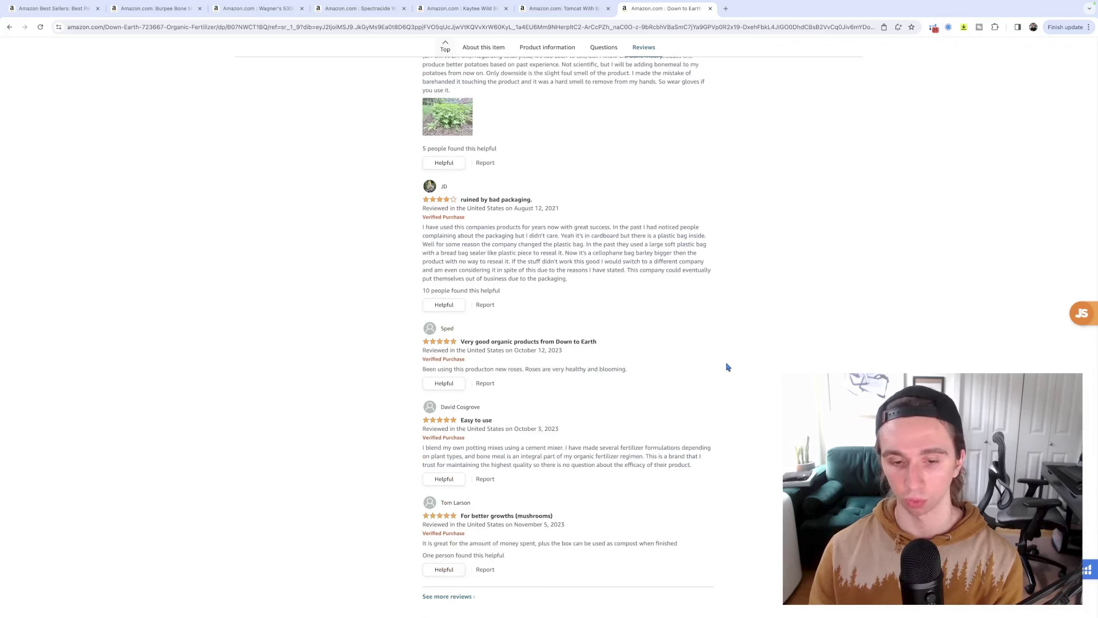
scroll(728, 366, "down", 2)
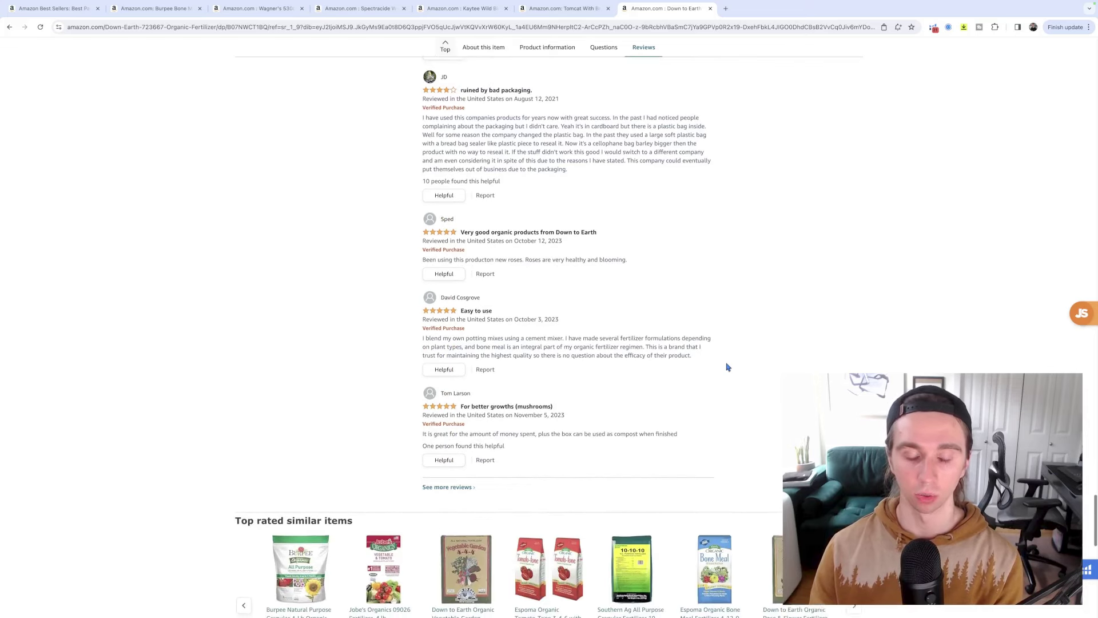
scroll(728, 366, "down", 3)
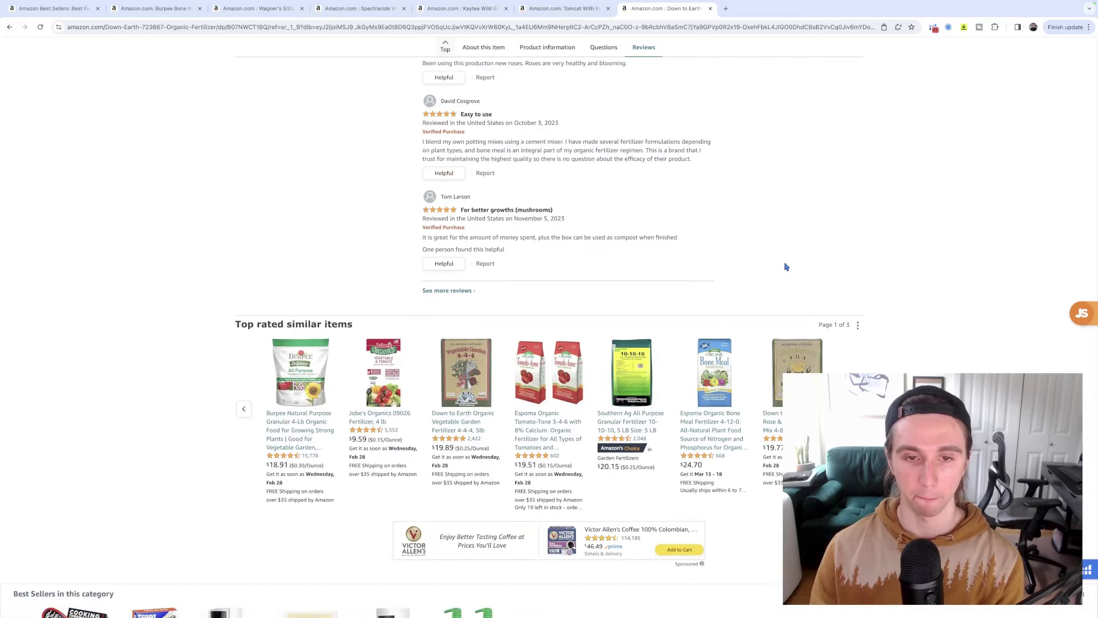
Step: Recheck the packaging complaint and the potato and bloom reviews, returning to the reviews with images
scroll(786, 266, "up", 5)
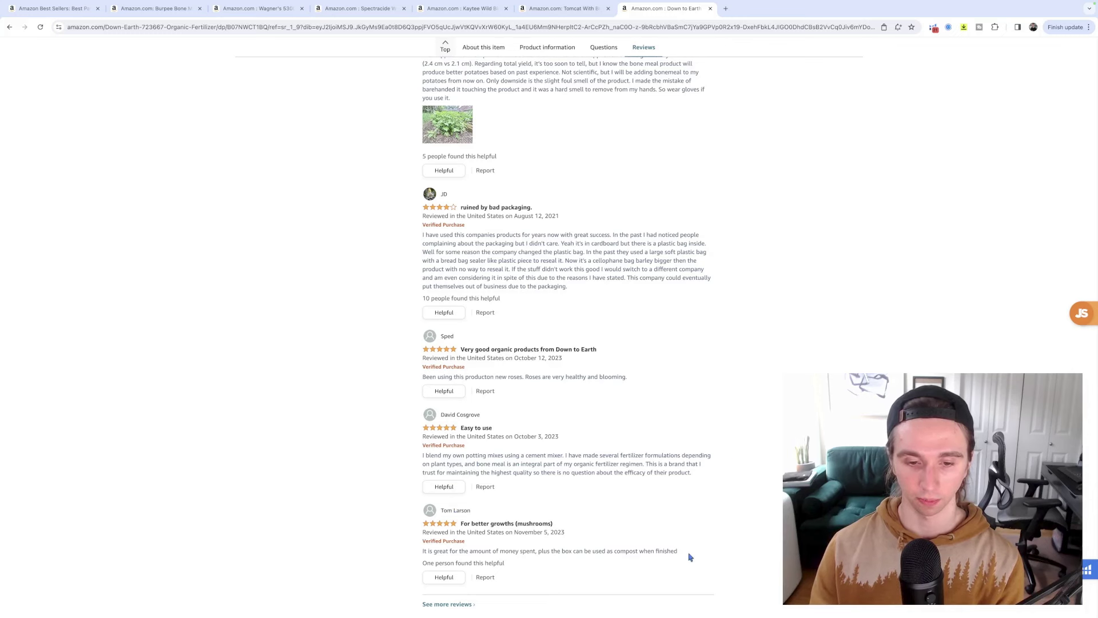
scroll(689, 555, "up", 1)
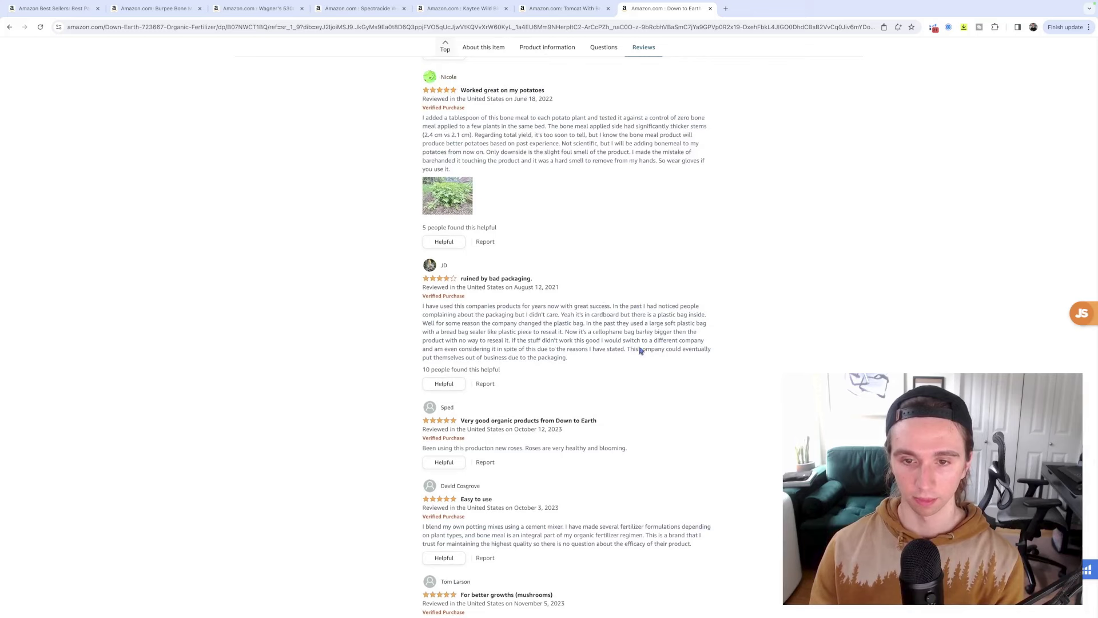
scroll(552, 260, "up", 4)
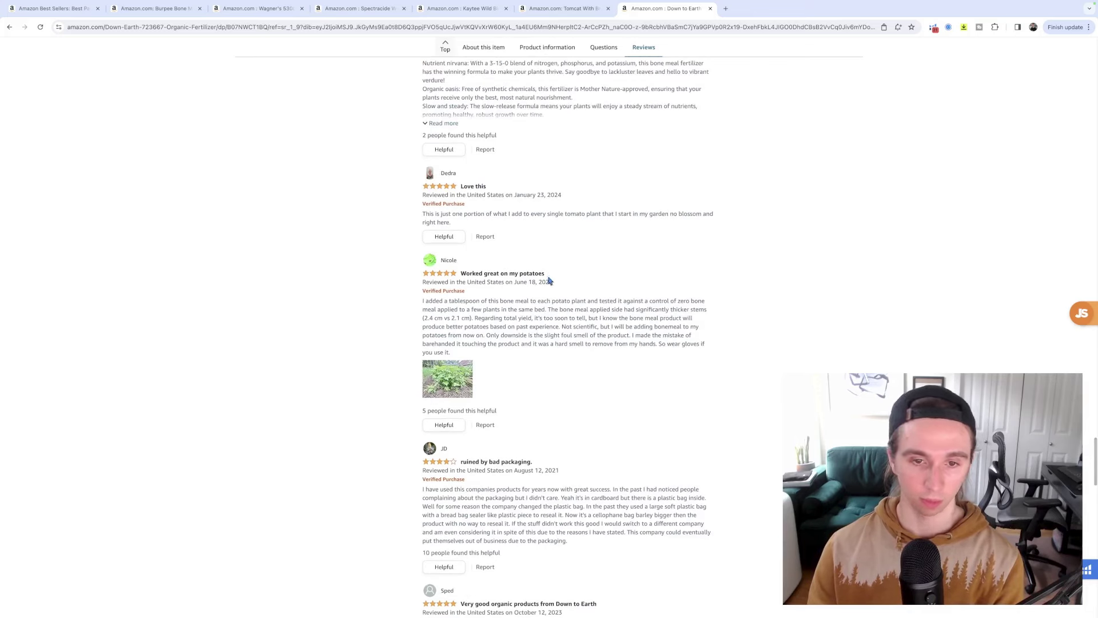
scroll(549, 285, "up", 3)
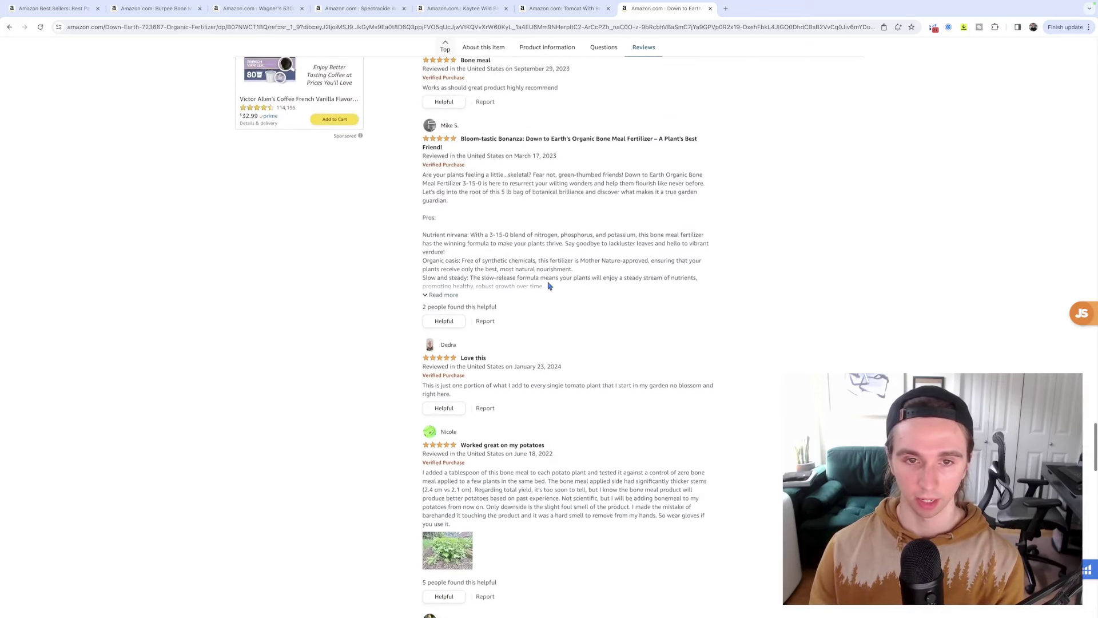
scroll(548, 286, "up", 1)
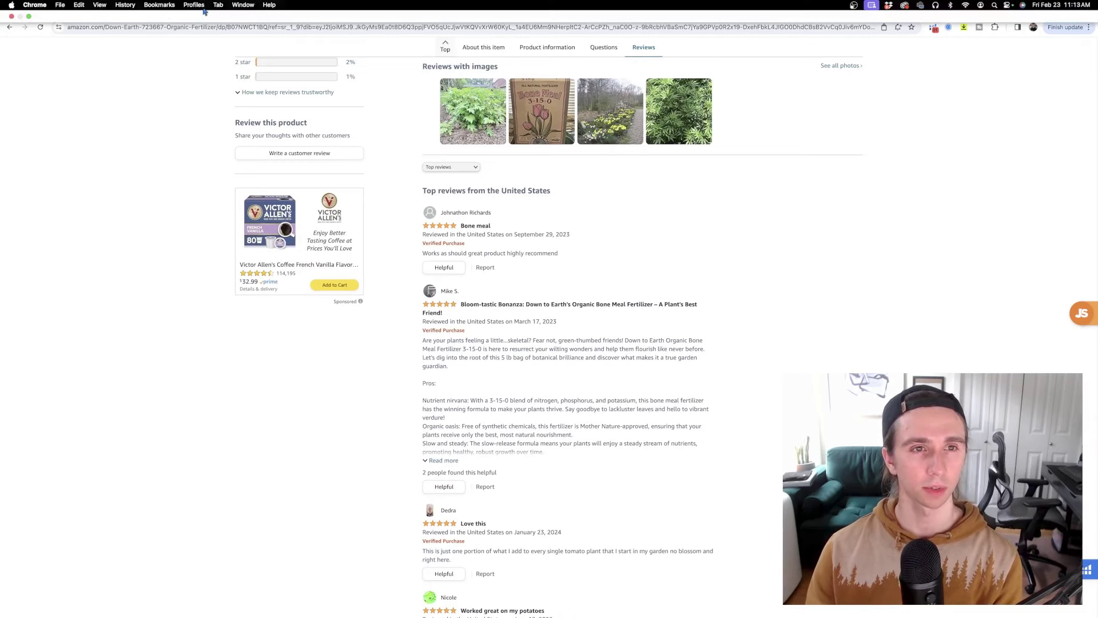
Step: Copy "Wild Bird Food" from the Wagner's 53002 product title and search for it across all Amazon departments
left_click(263, 13)
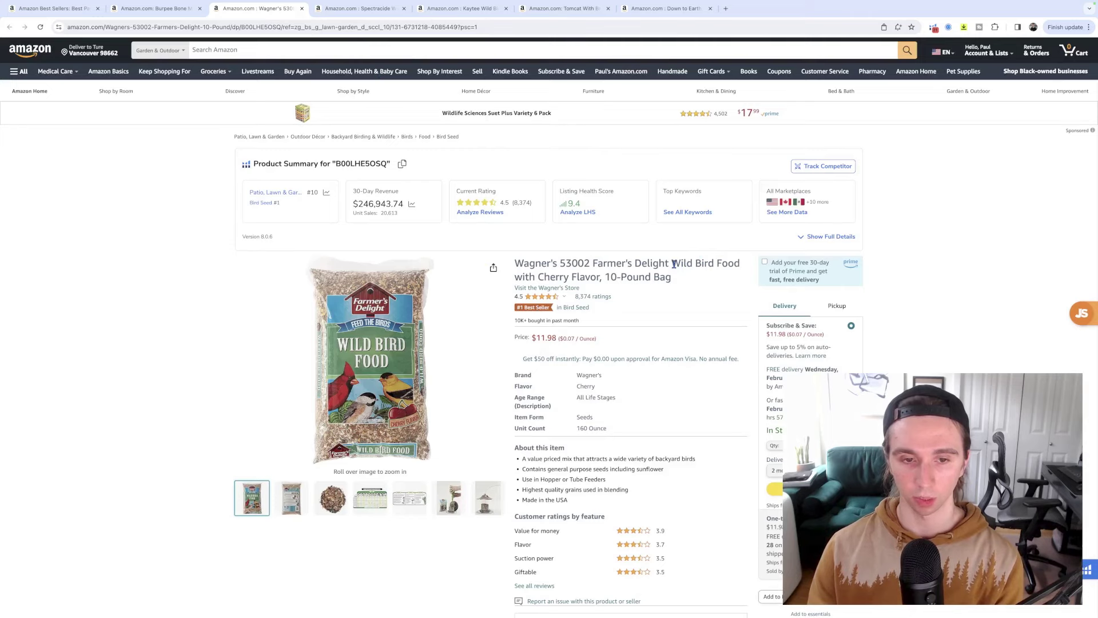
left_click_drag(671, 263, 752, 270)
key("ctrl+c")
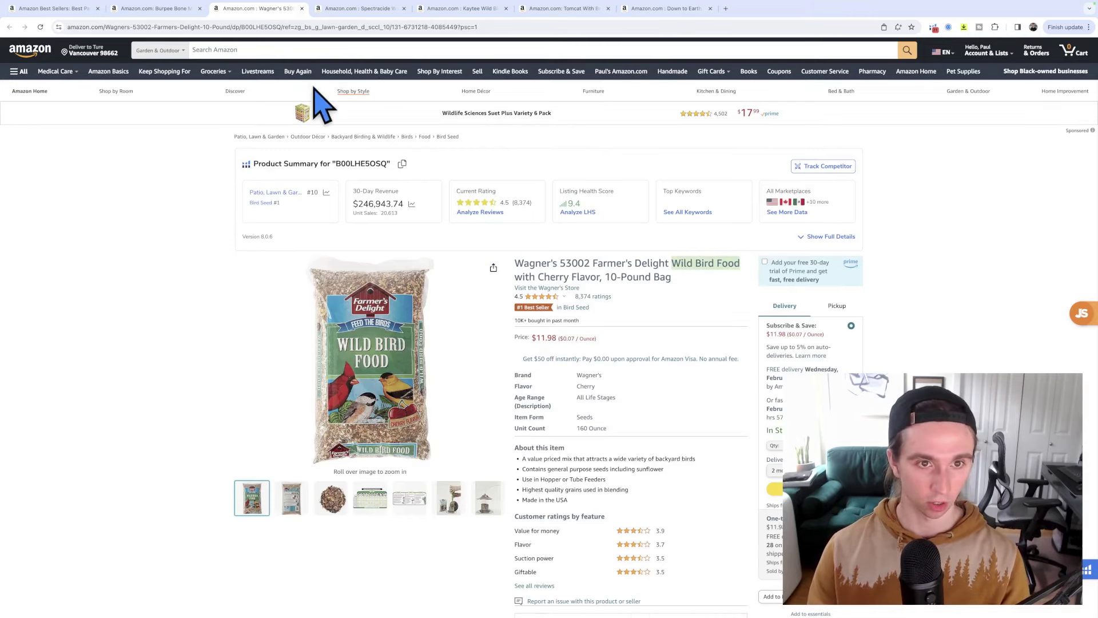
left_click(164, 51)
left_click(154, 17)
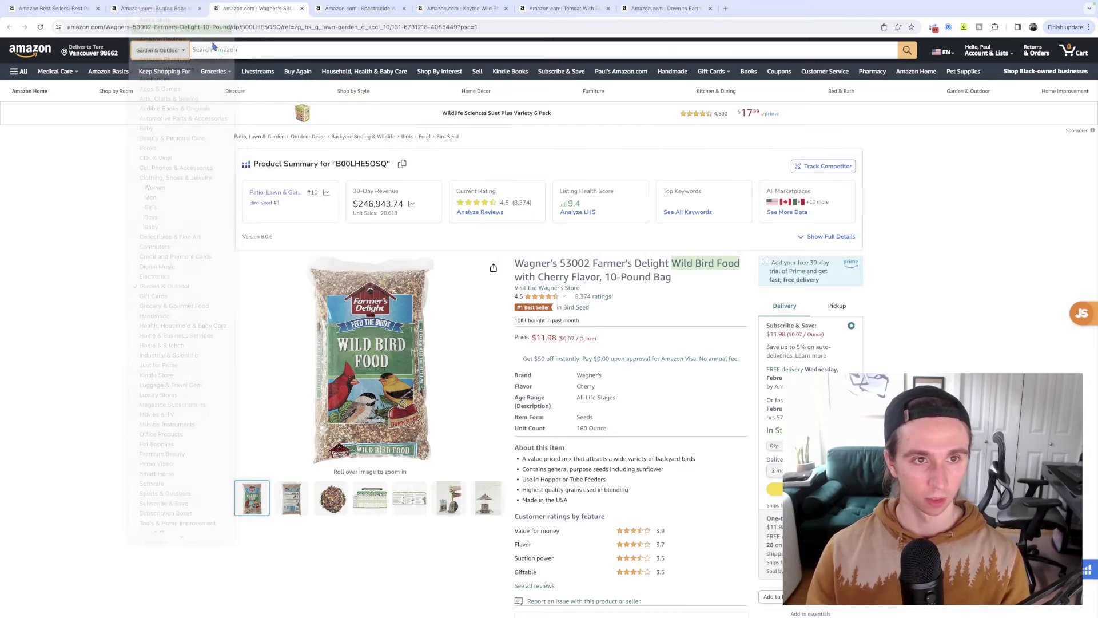
left_click(221, 49)
key("ctrl+v")
key("Return")
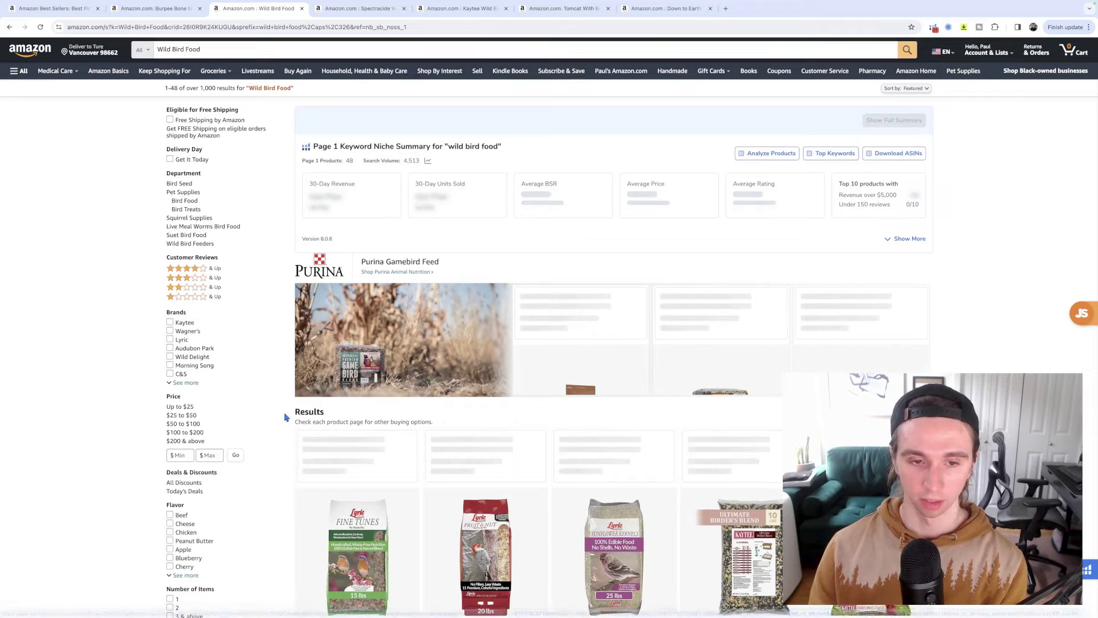
Step: Browse the first rows of wild bird food results, comparing packaging, prices, review counts and monthly purchases
scroll(286, 418, "down", 2)
scroll(286, 418, "down", 1)
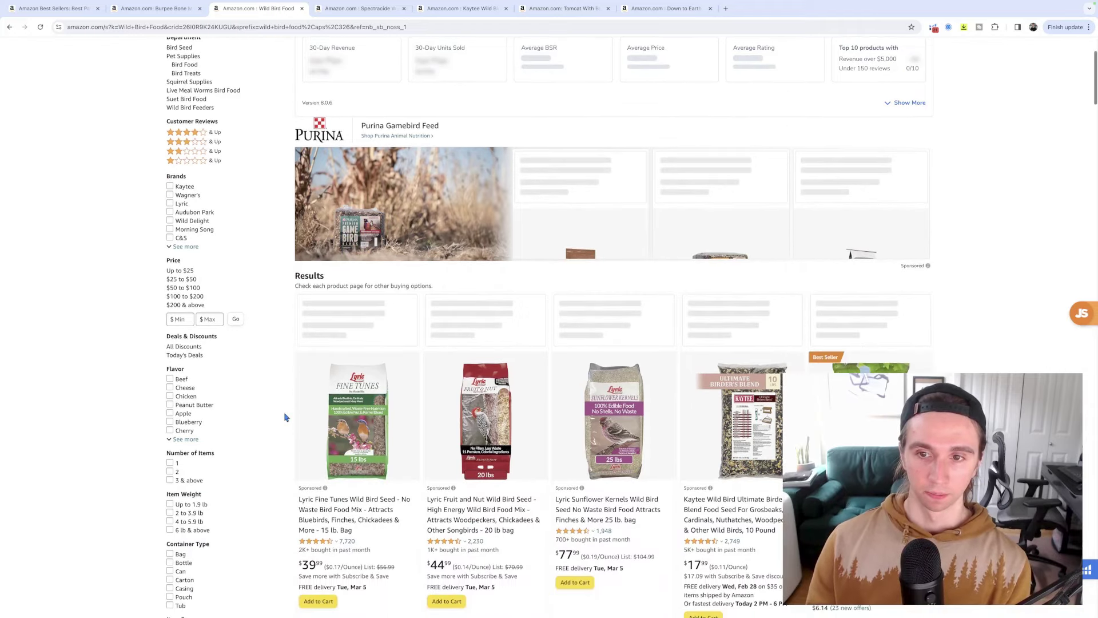
scroll(286, 418, "down", 3)
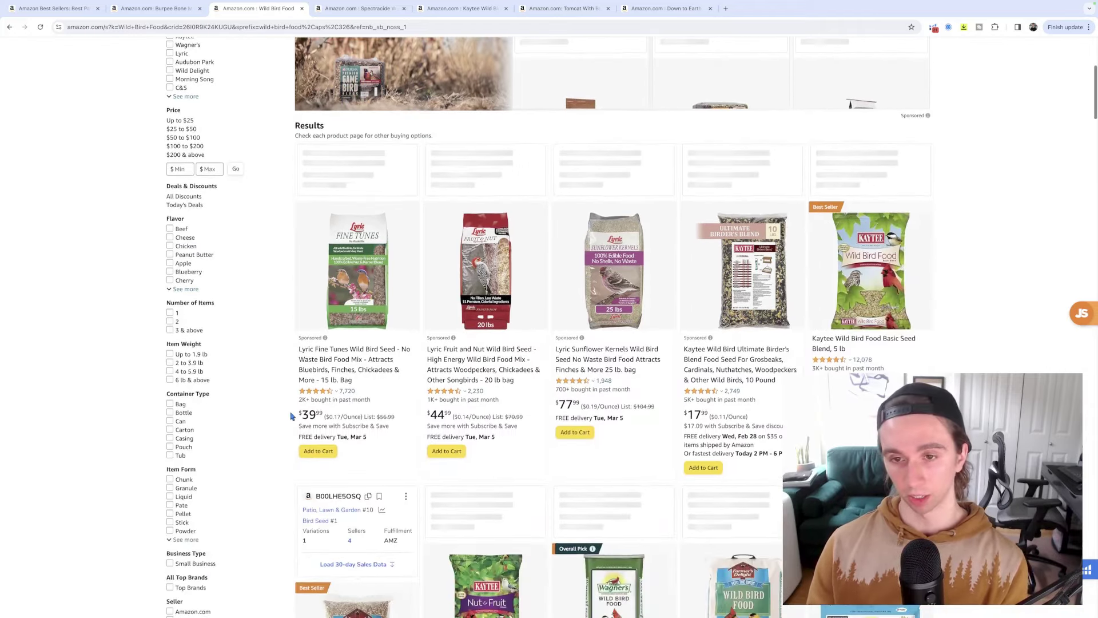
scroll(292, 416, "down", 1)
scroll(291, 417, "down", 2)
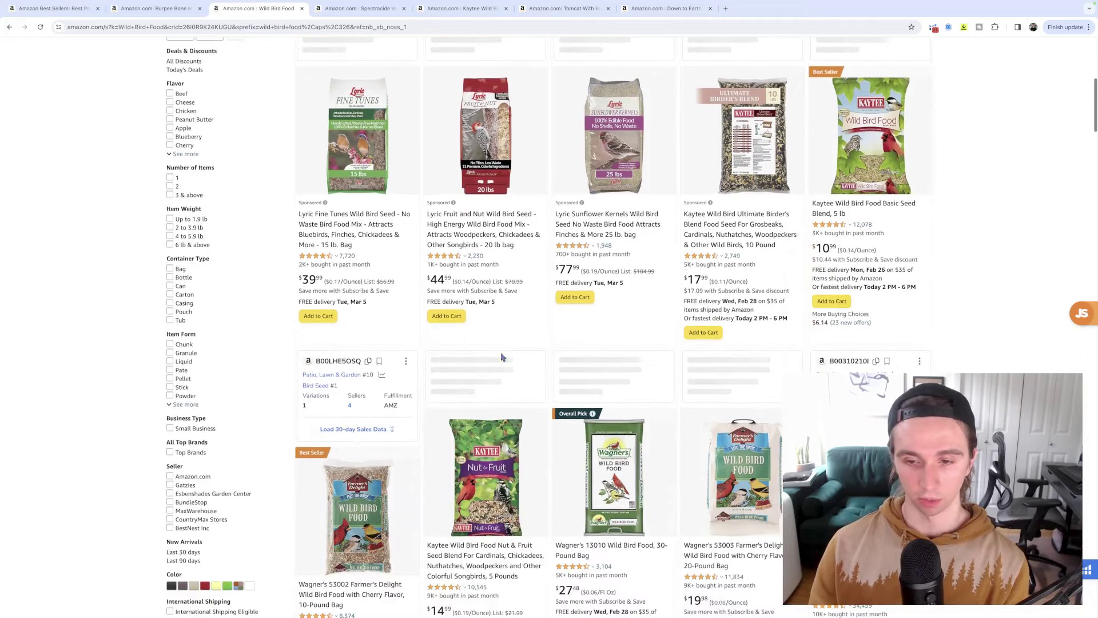
scroll(961, 325, "down", 5)
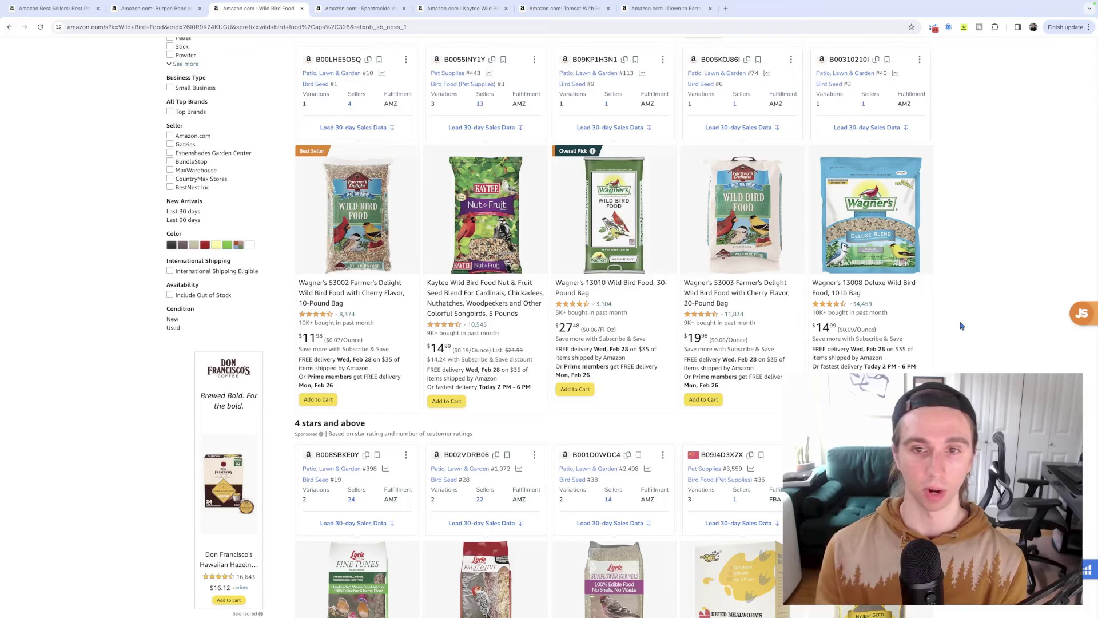
Step: Recheck the Lyric and Kaytee wild bird food listings with their ASIN data and return to the keyword niche summary
scroll(967, 324, "up", 5)
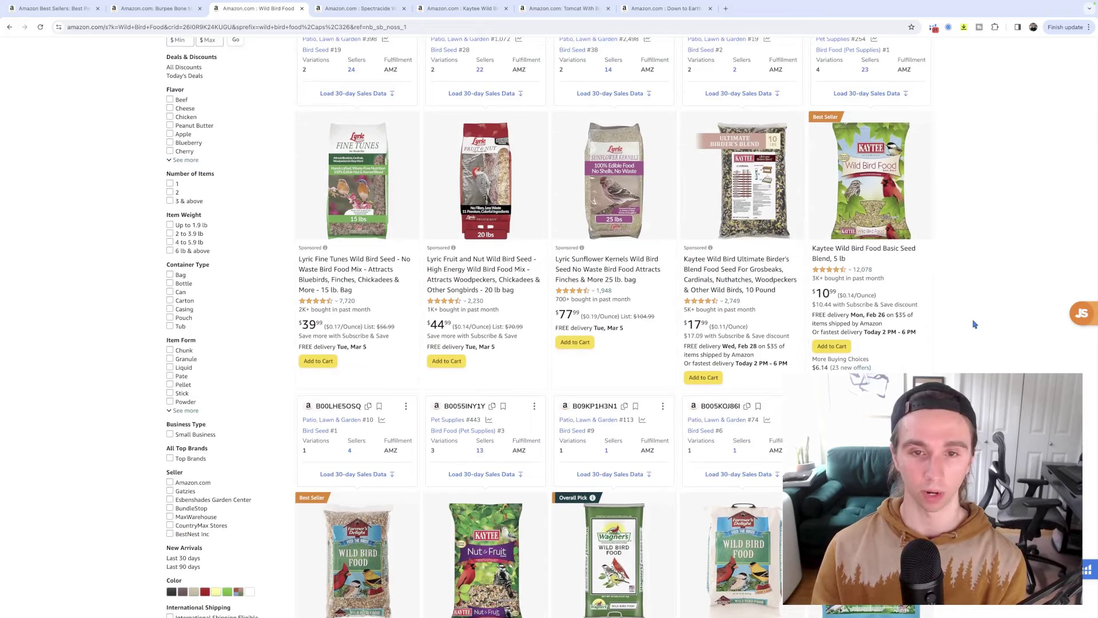
scroll(972, 325, "up", 2)
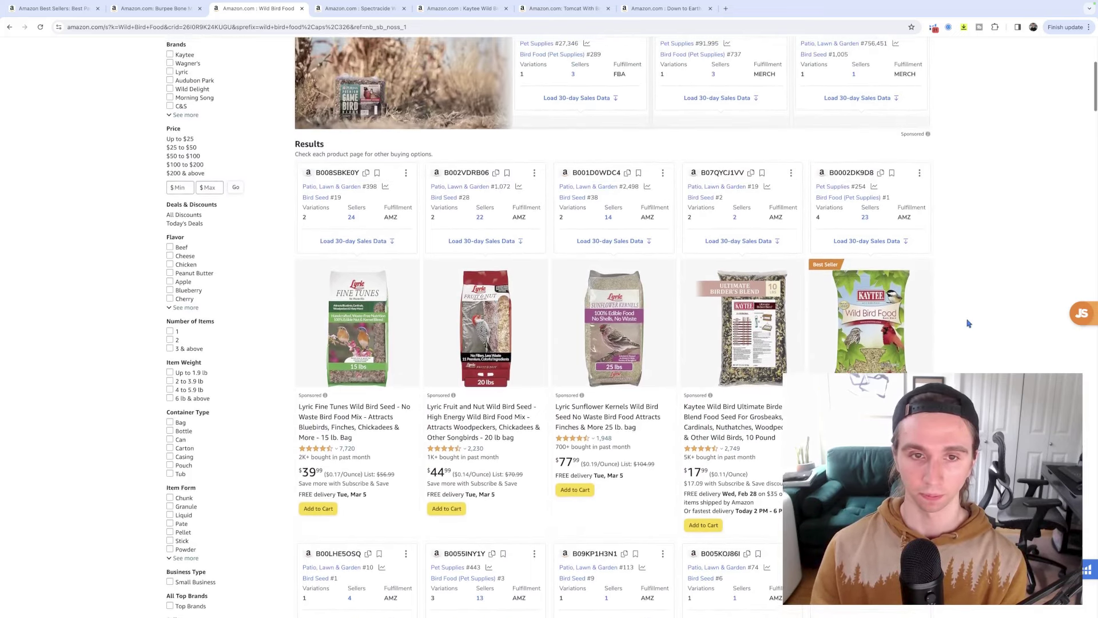
scroll(967, 324, "down", 3)
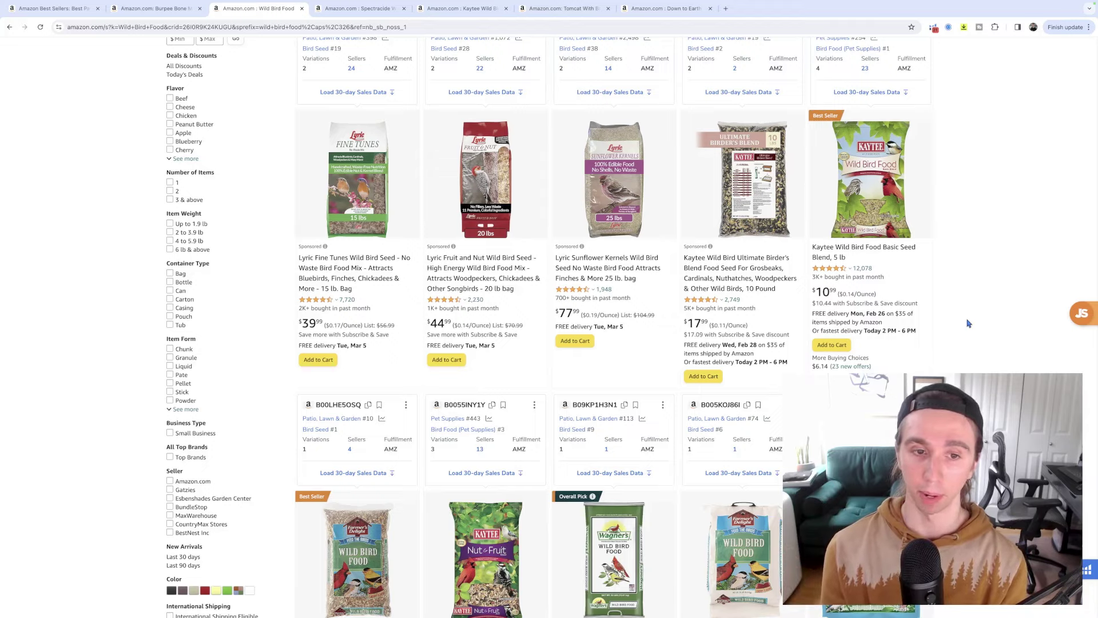
scroll(967, 324, "up", 2)
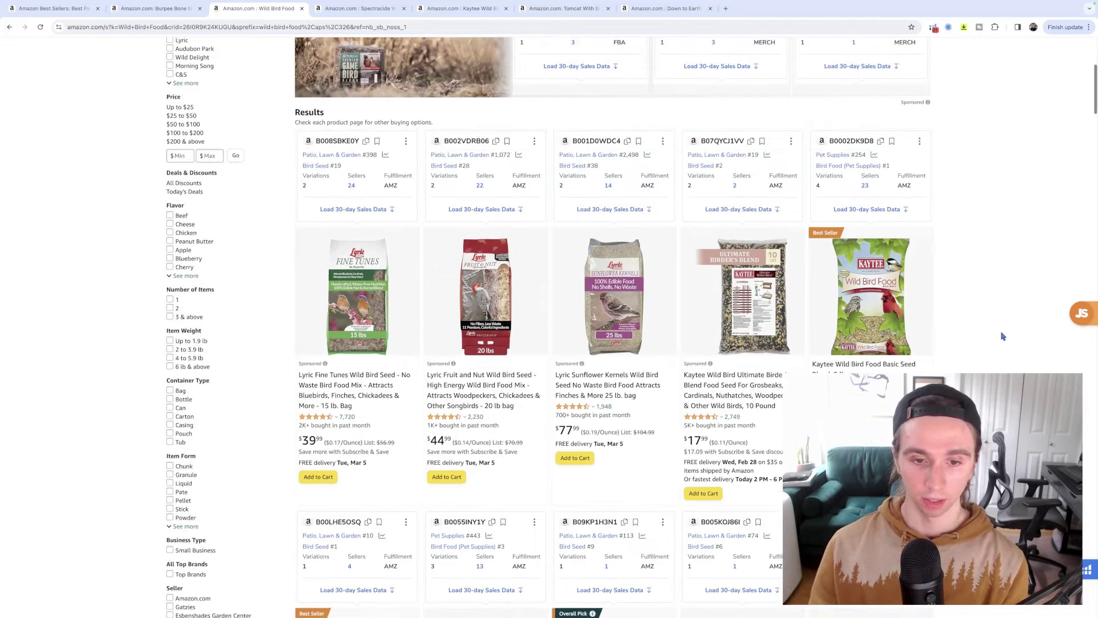
scroll(964, 118, "up", 5)
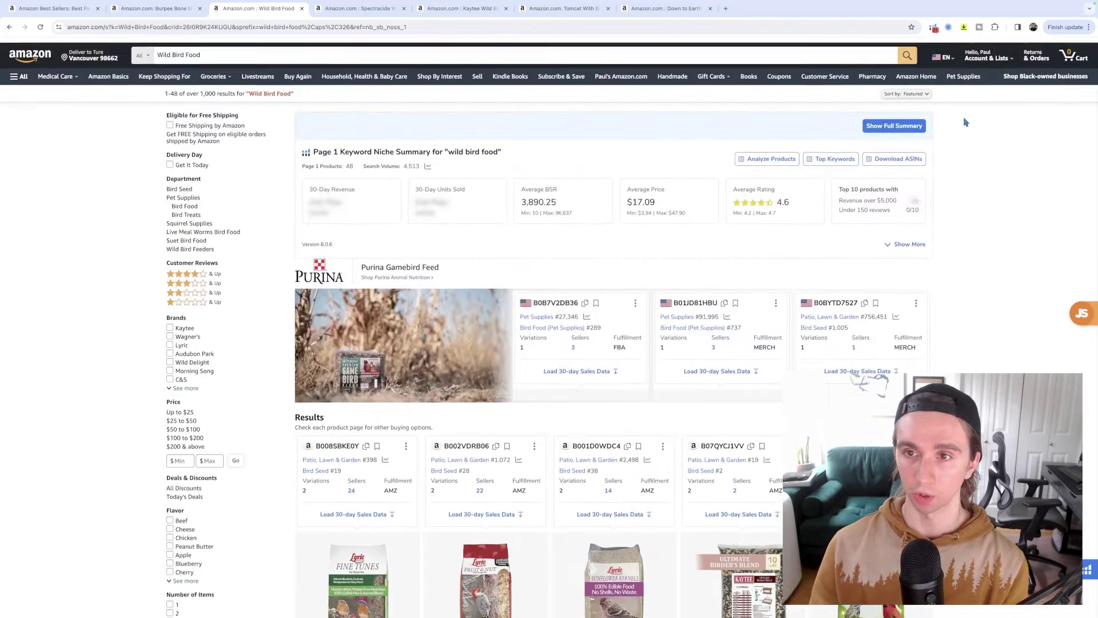
Step: Run Helium 10 Xray on the wild bird food results and check the keyword's all-time search volume history
scroll(965, 118, "down", 2)
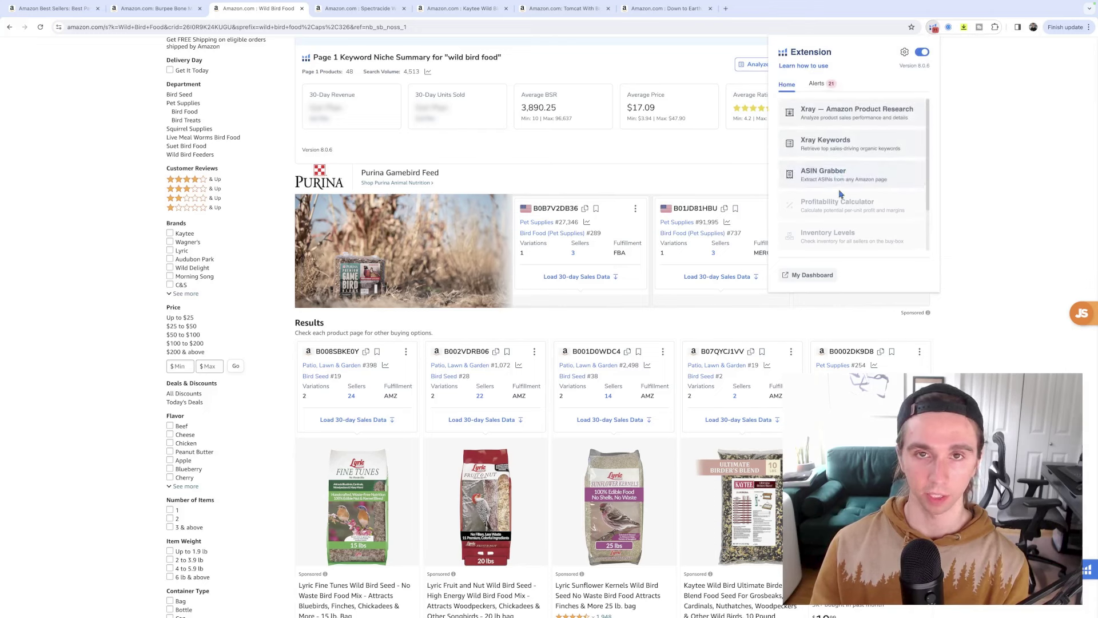
left_click(836, 118)
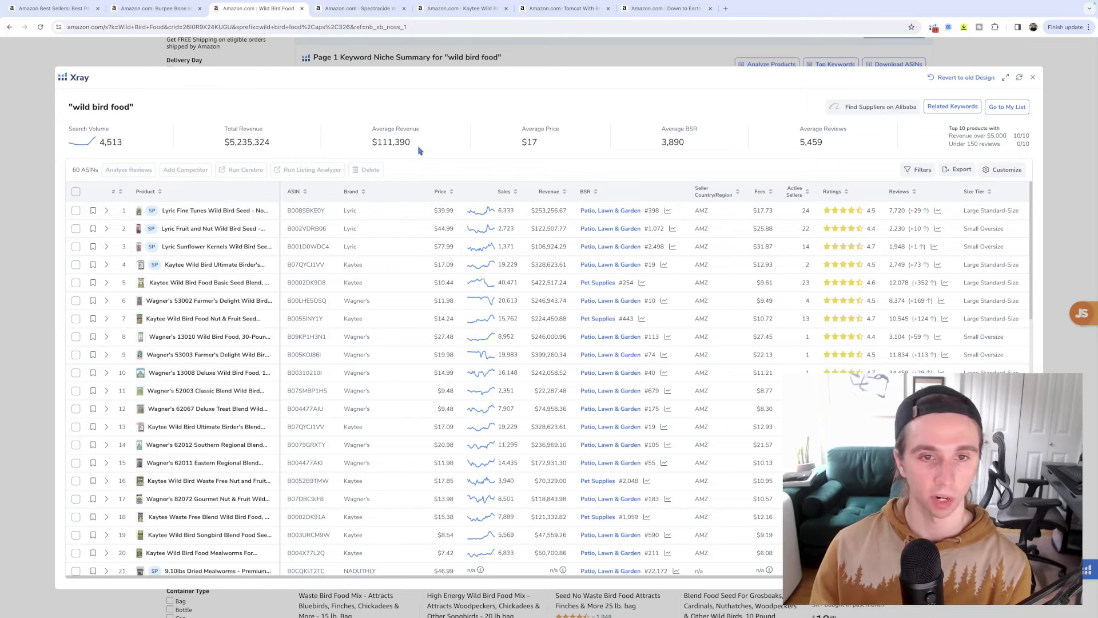
left_click(86, 142)
left_click(584, 253)
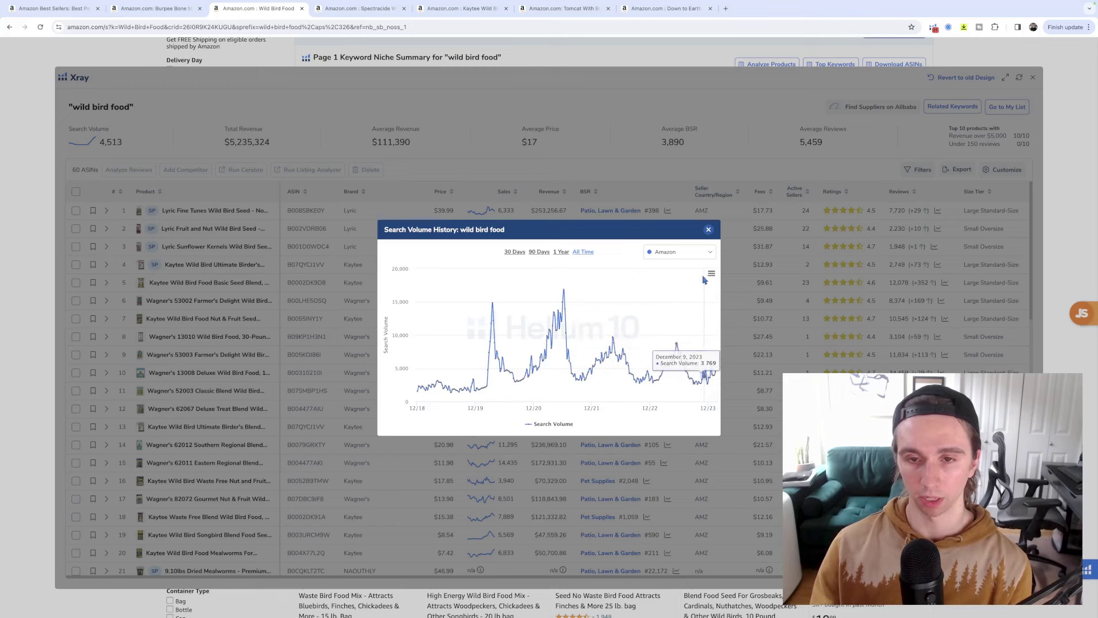
left_click(709, 229)
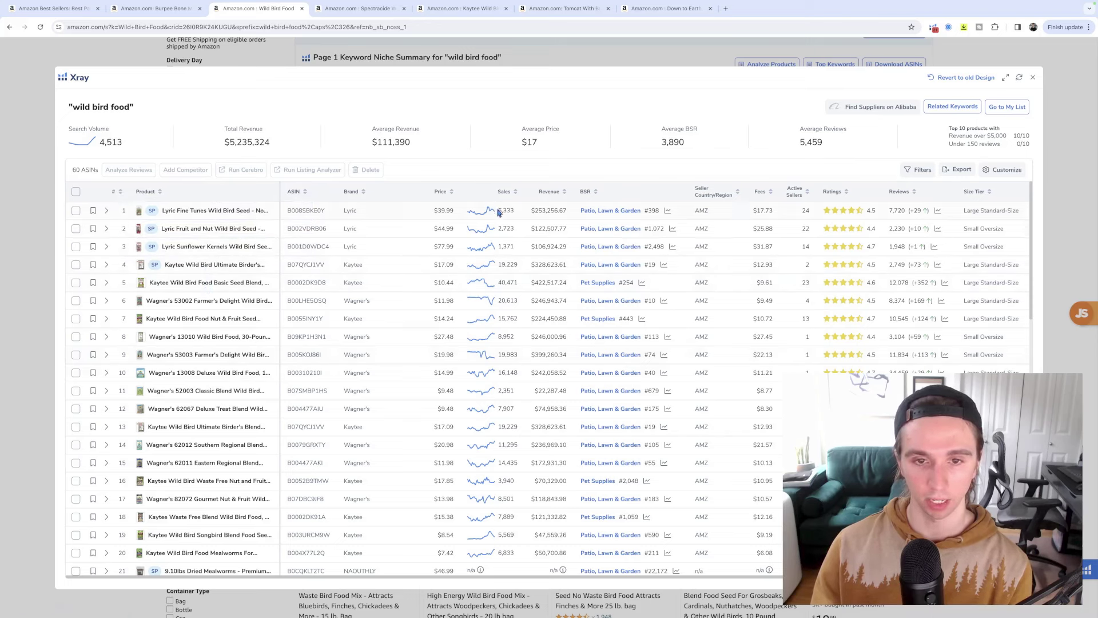
Step: Examine the sales and revenue of the wild bird food products in the Xray table, including the lower-ranked rows
left_click_drag(498, 212, 555, 499)
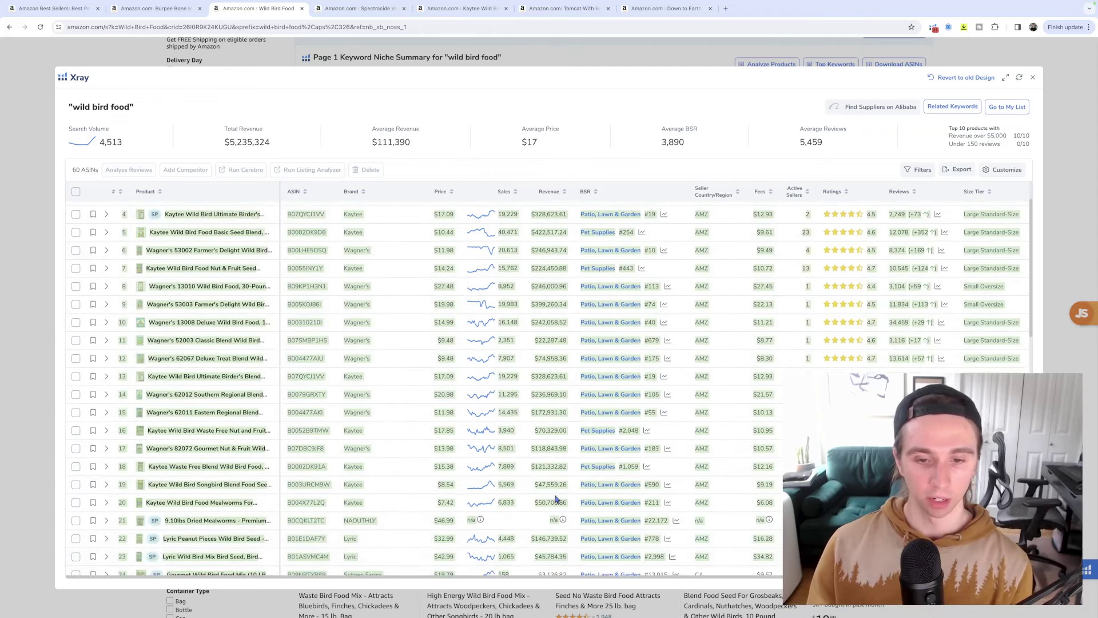
left_click(550, 491)
scroll(546, 376, "up", 2)
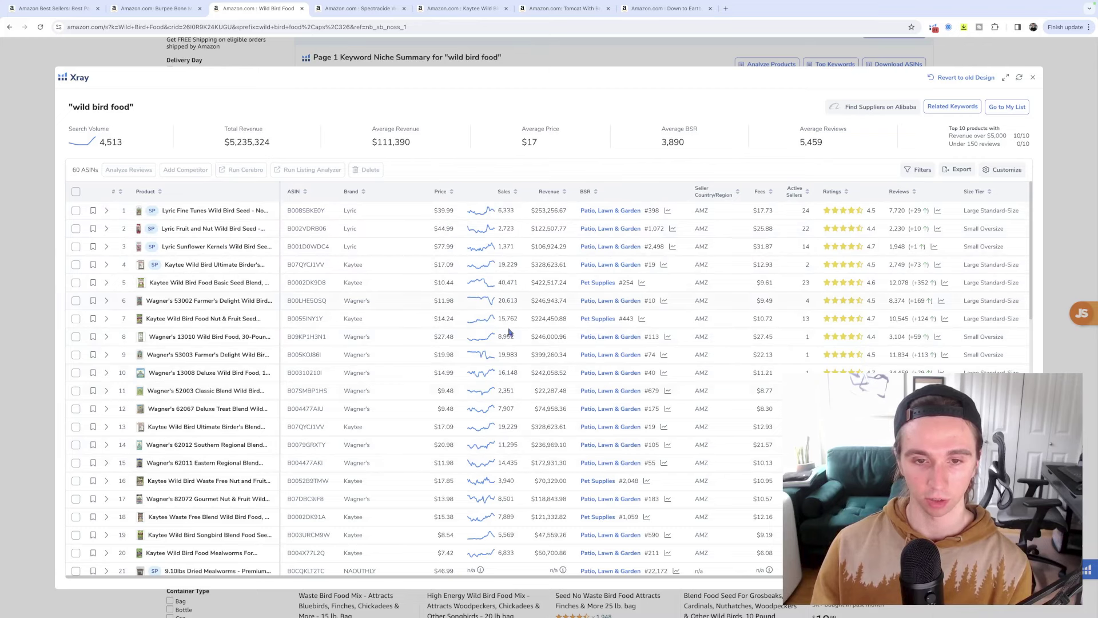
scroll(511, 351, "down", 5)
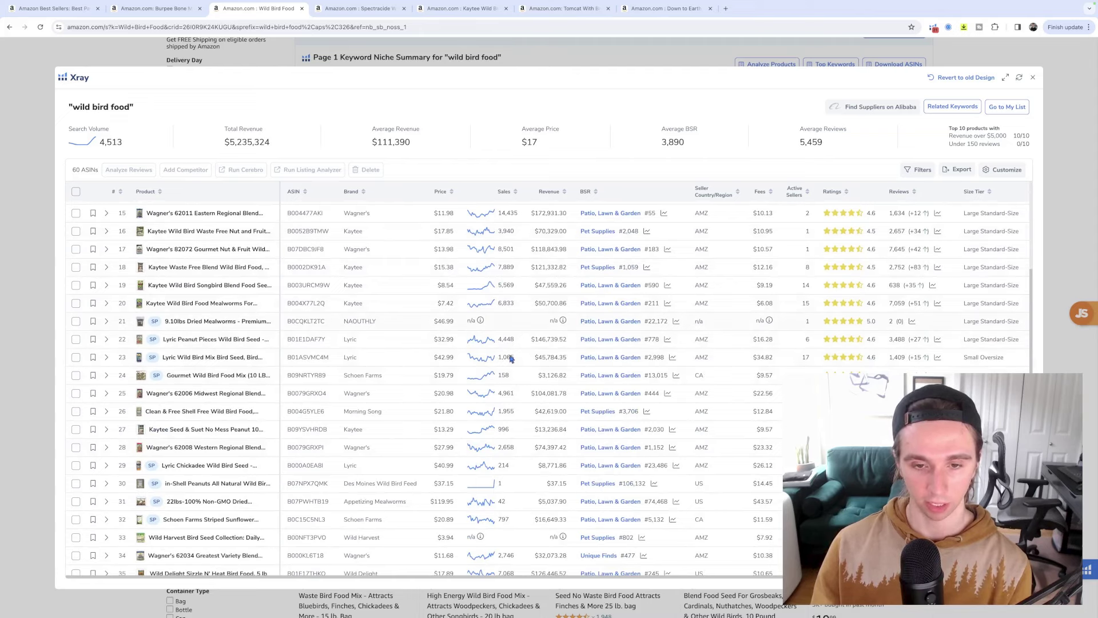
Step: Examine the remaining wild bird food rows in the Xray table for sales, revenue and seller country, back up to the first-ranked products
scroll(513, 371, "down", 5)
scroll(513, 371, "down", 2)
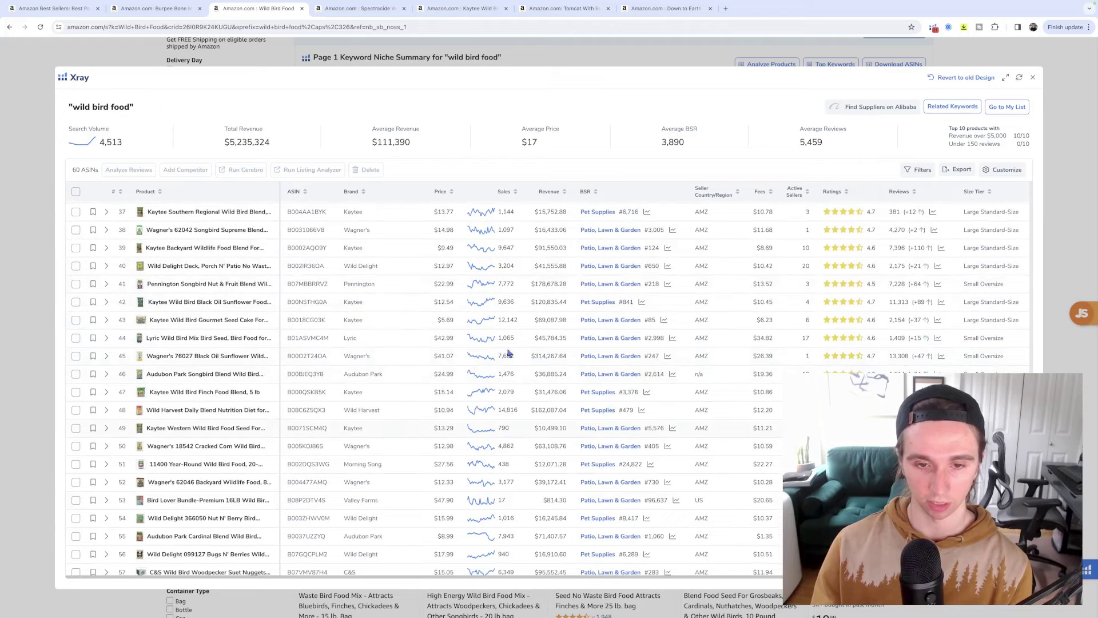
scroll(509, 355, "up", 12)
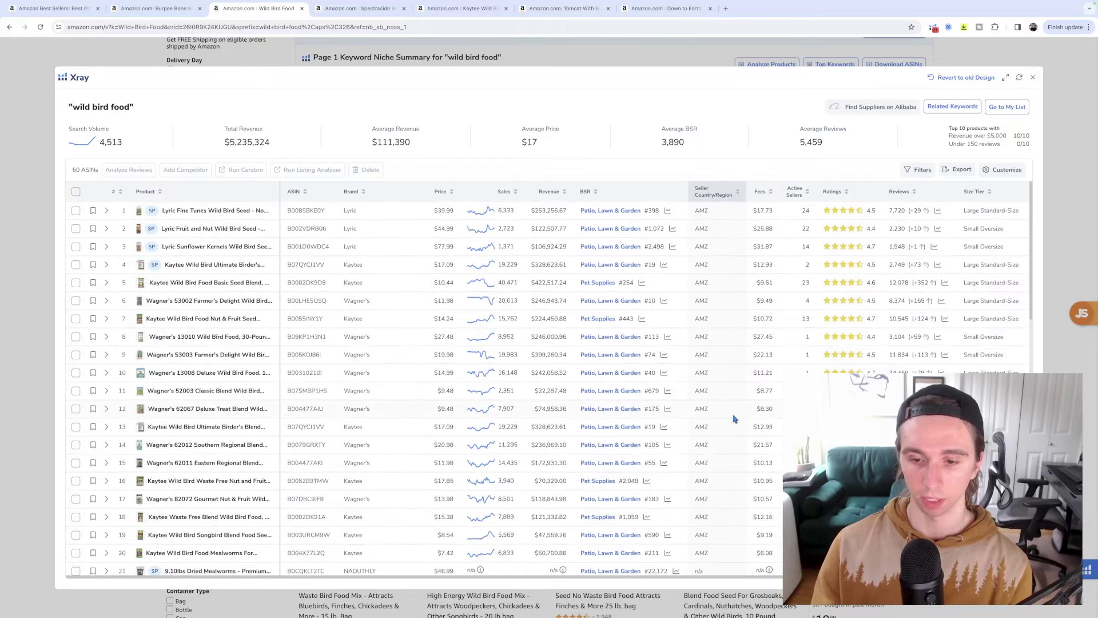
scroll(735, 419, "down", 10)
scroll(736, 418, "up", 10)
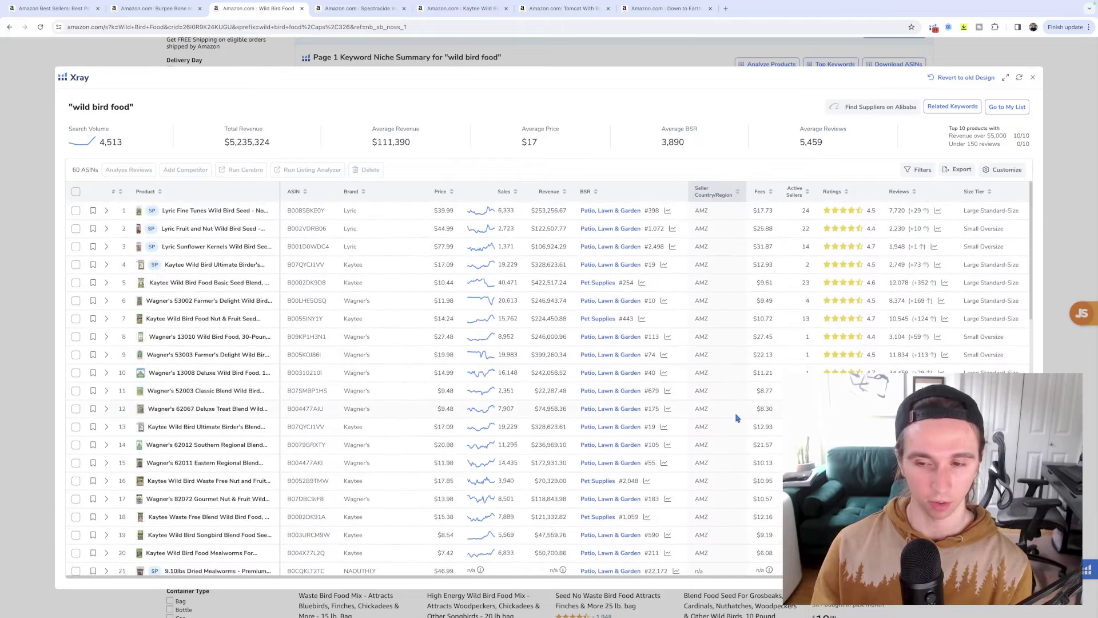
Step: Close the Xray report and review the wild bird food listings from the first results through the additional result rows
left_click(1034, 78)
scroll(819, 294, "down", 4)
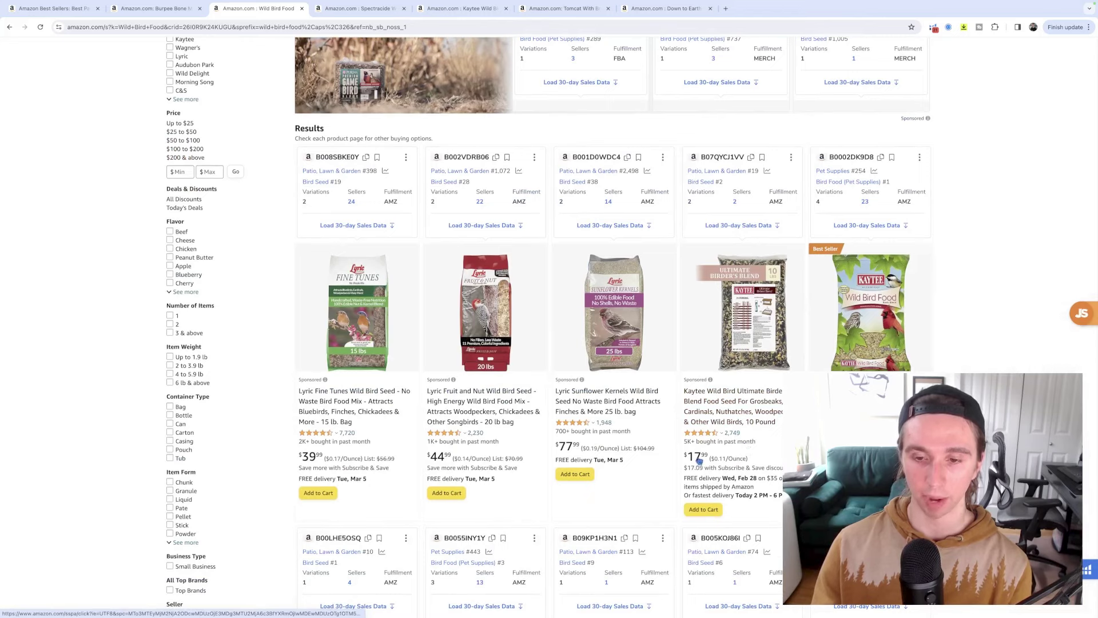
scroll(855, 340, "down", 1)
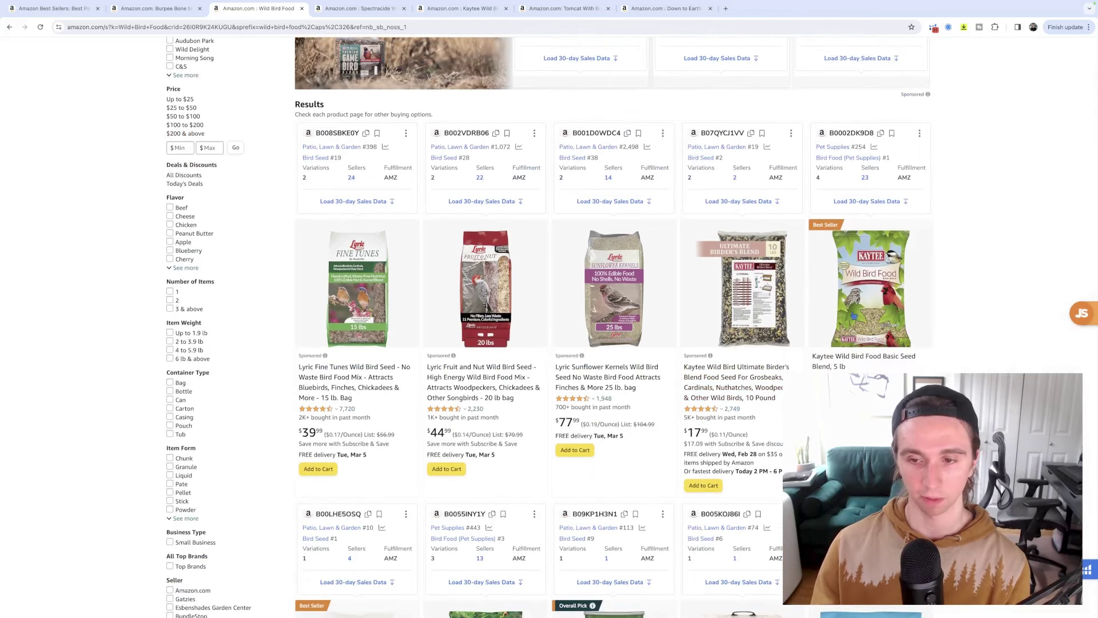
scroll(900, 361, "down", 4)
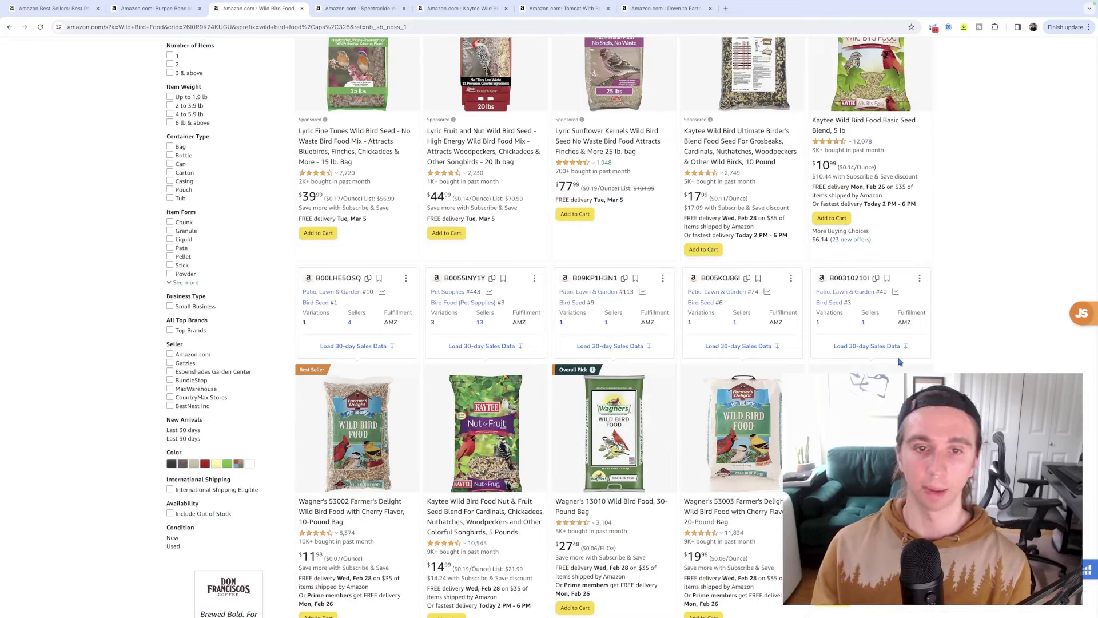
scroll(537, 290, "up", 1)
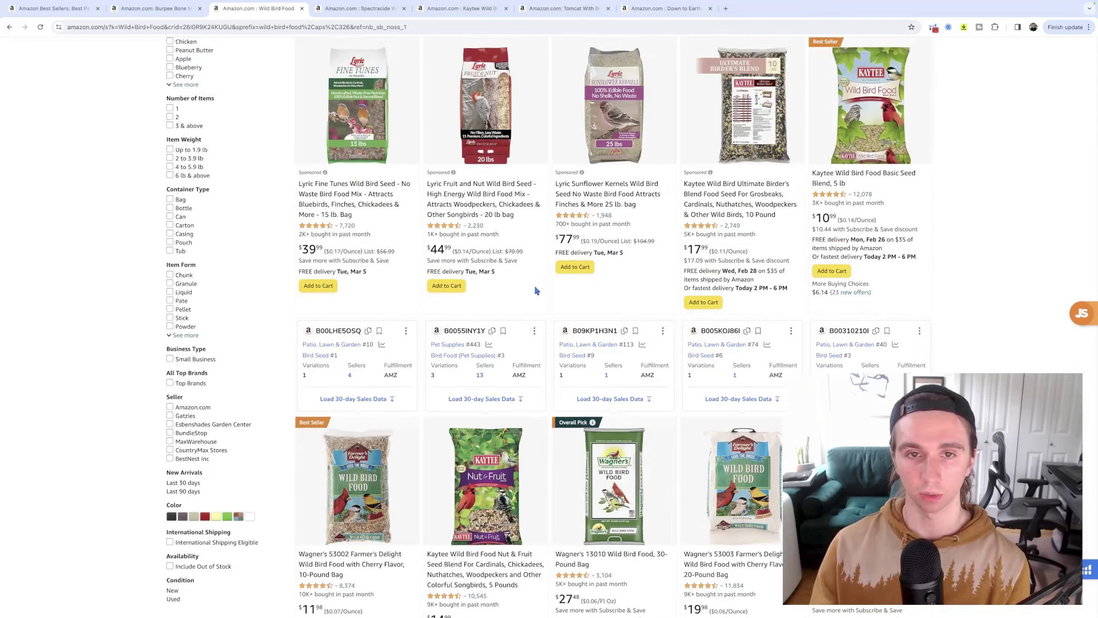
scroll(538, 290, "down", 1)
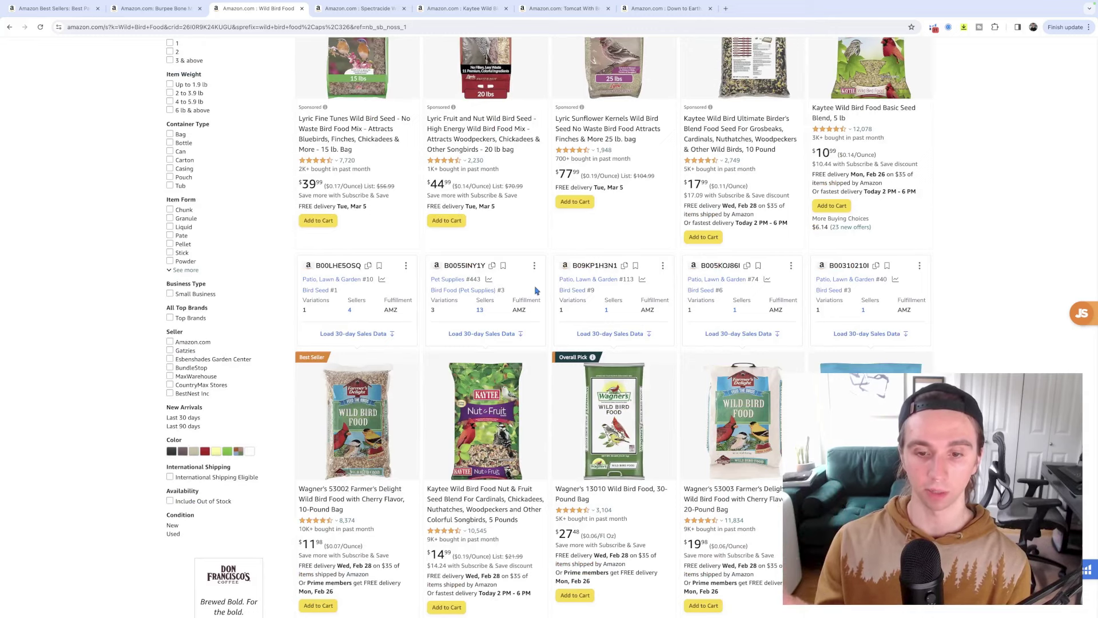
scroll(538, 290, "down", 7)
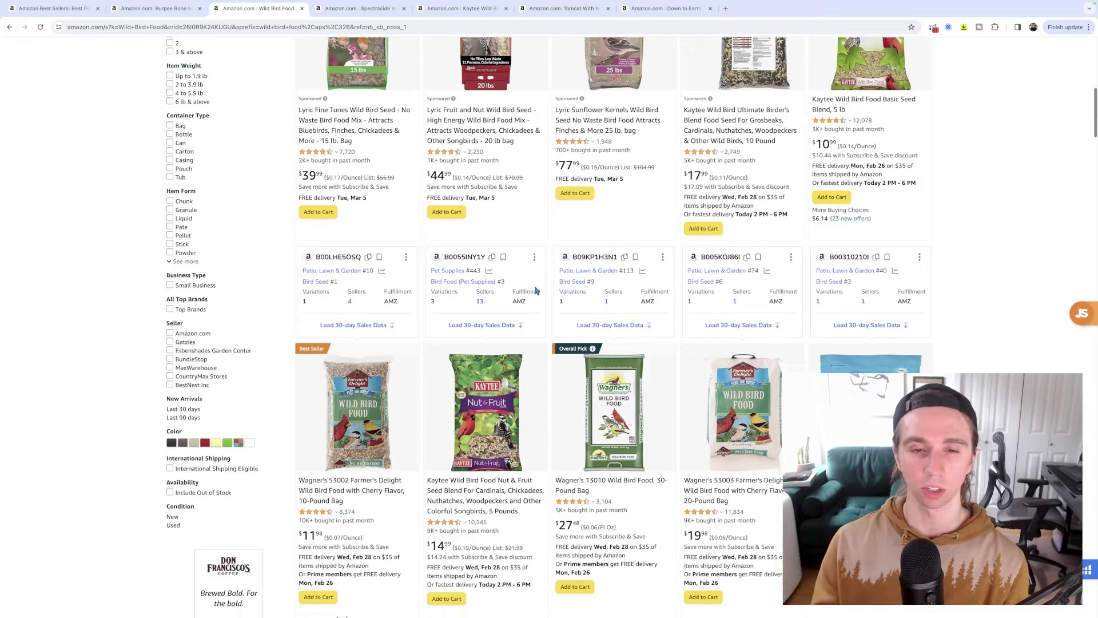
scroll(534, 291, "down", 4)
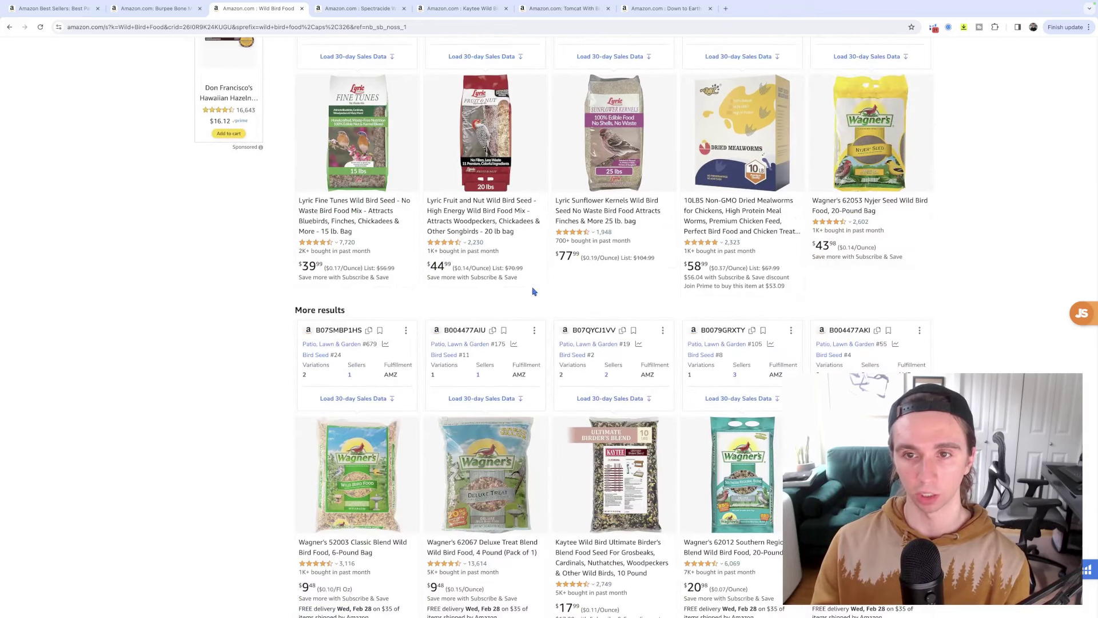
scroll(533, 292, "down", 4)
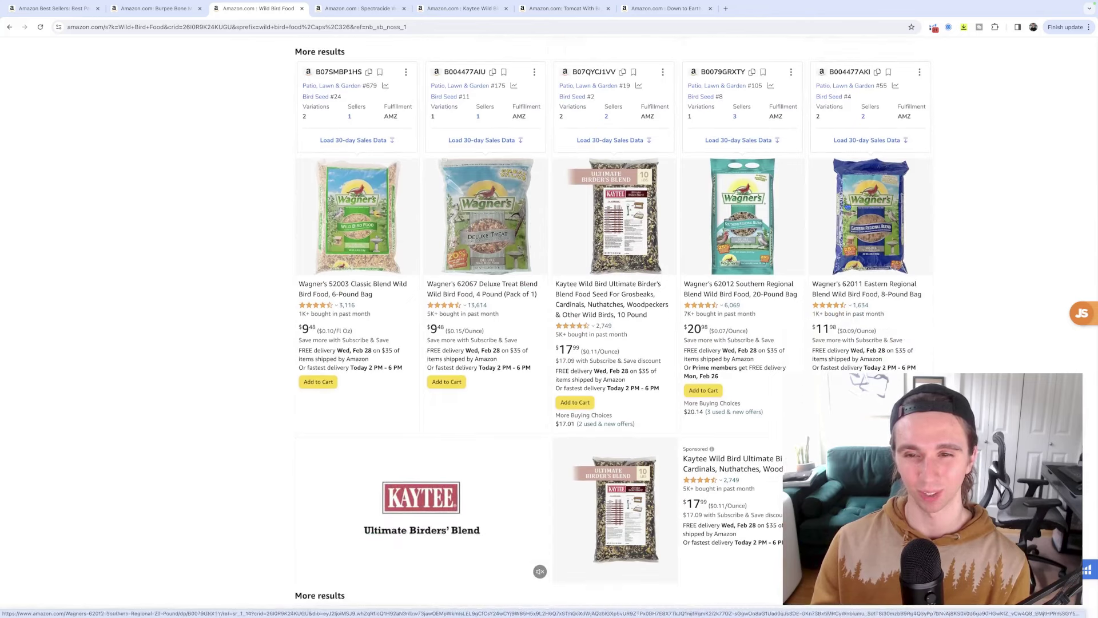
scroll(662, 261, "down", 3)
scroll(659, 252, "up", 15)
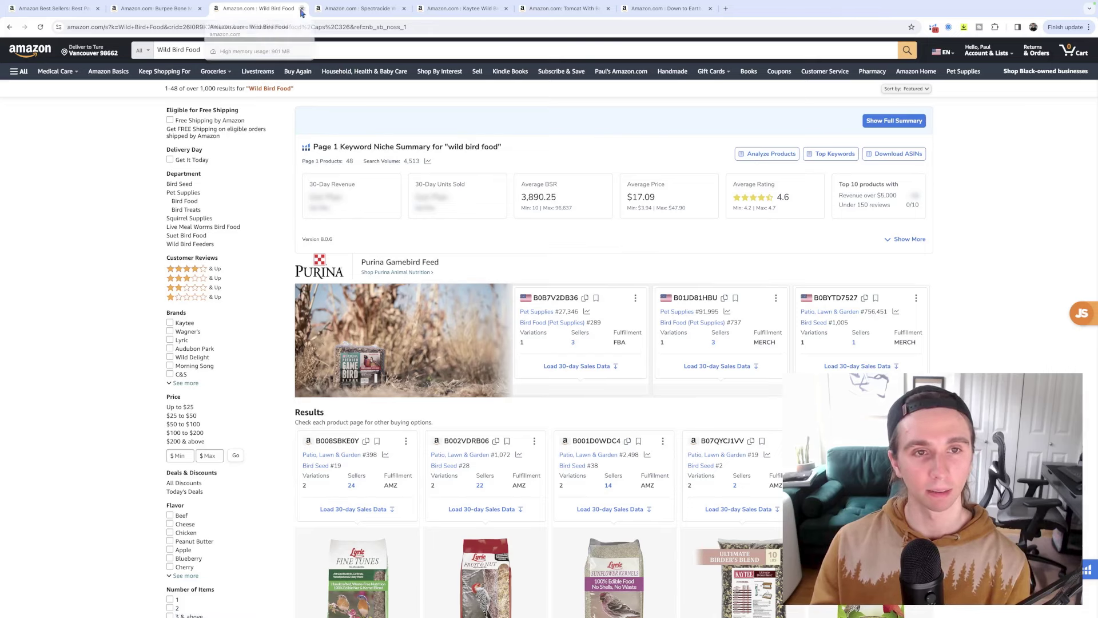
Step: Close the wild bird food results and search Amazon for the suggested keyword "weed and grass killer" from the Spectracide listing
key("ctrl+w")
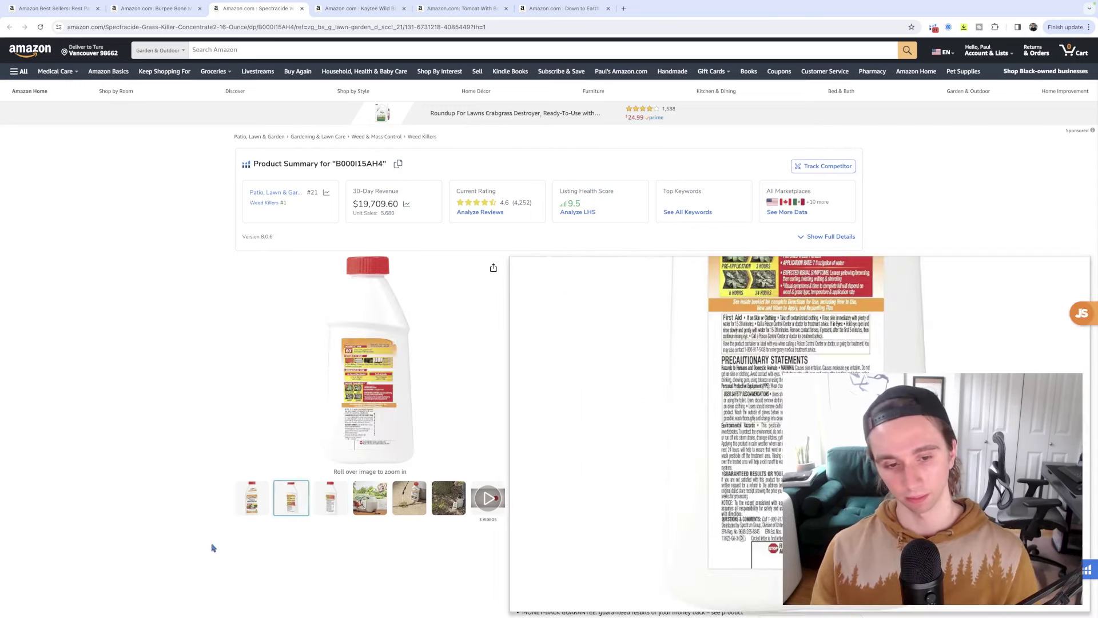
mouse_move(254, 505)
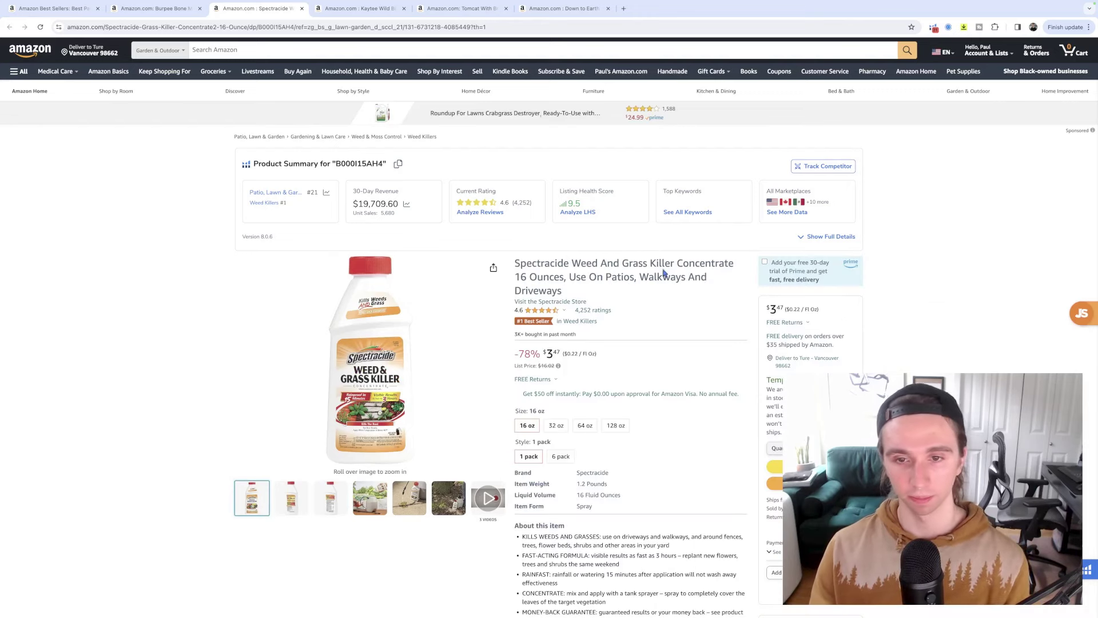
left_click(178, 49)
left_click(192, 50)
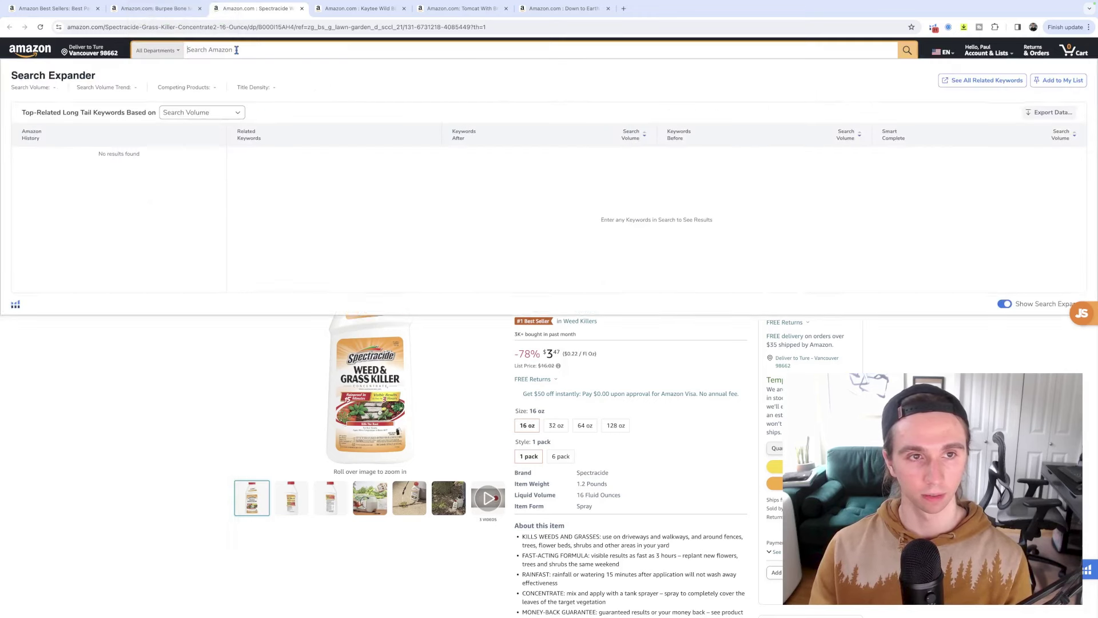
type("weed")
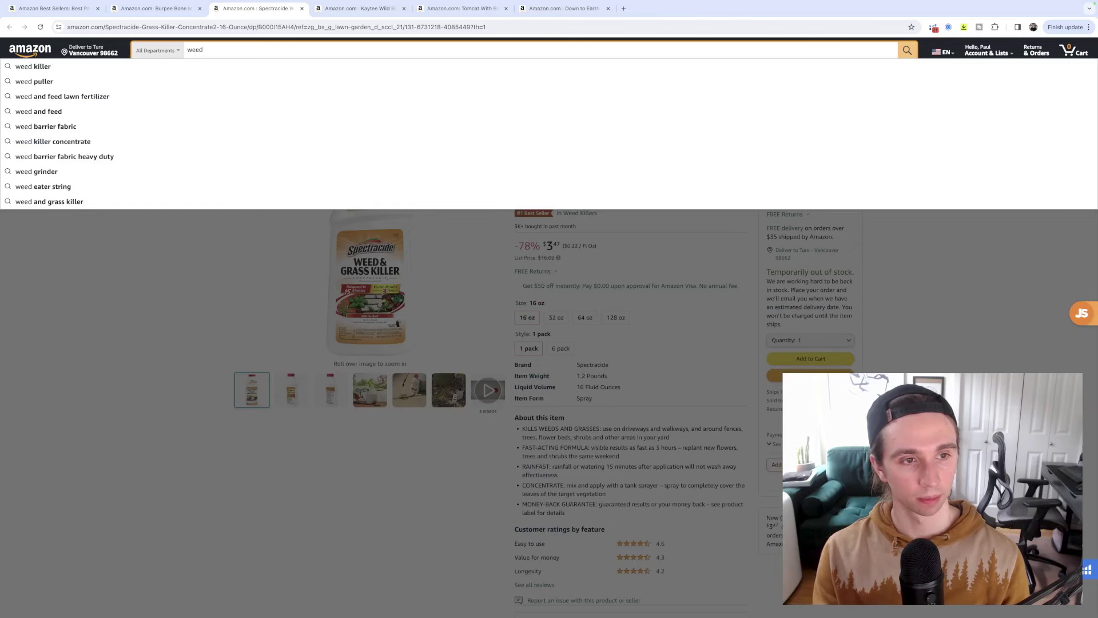
left_click(89, 207)
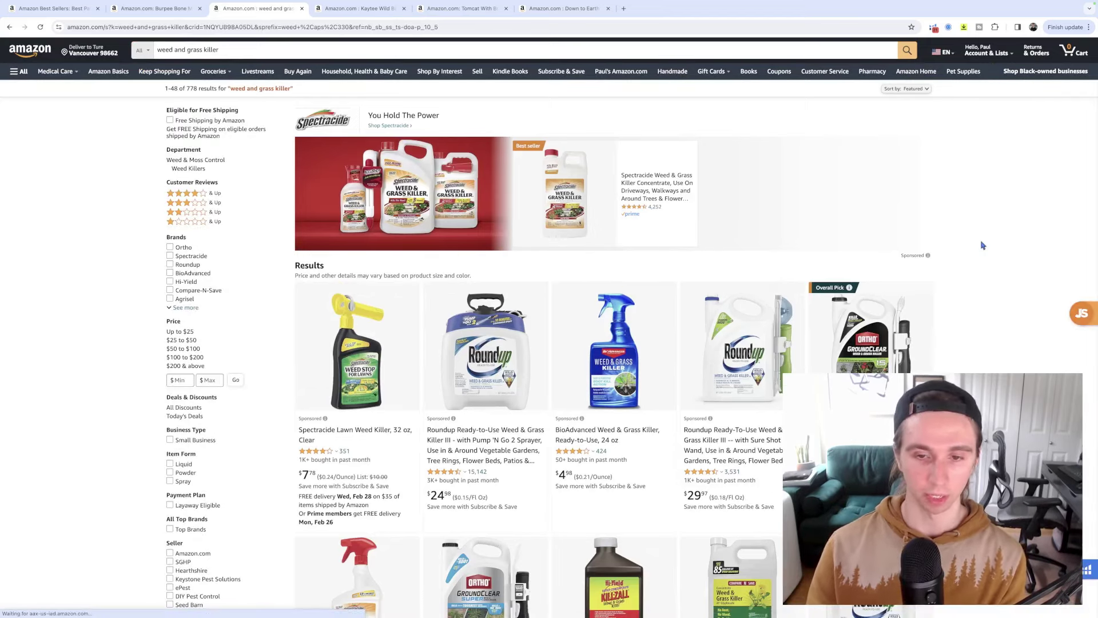
Step: Browse the upper rows of weed and grass killer results, comparing brands, prices, review counts and monthly purchases
scroll(988, 248, "down", 5)
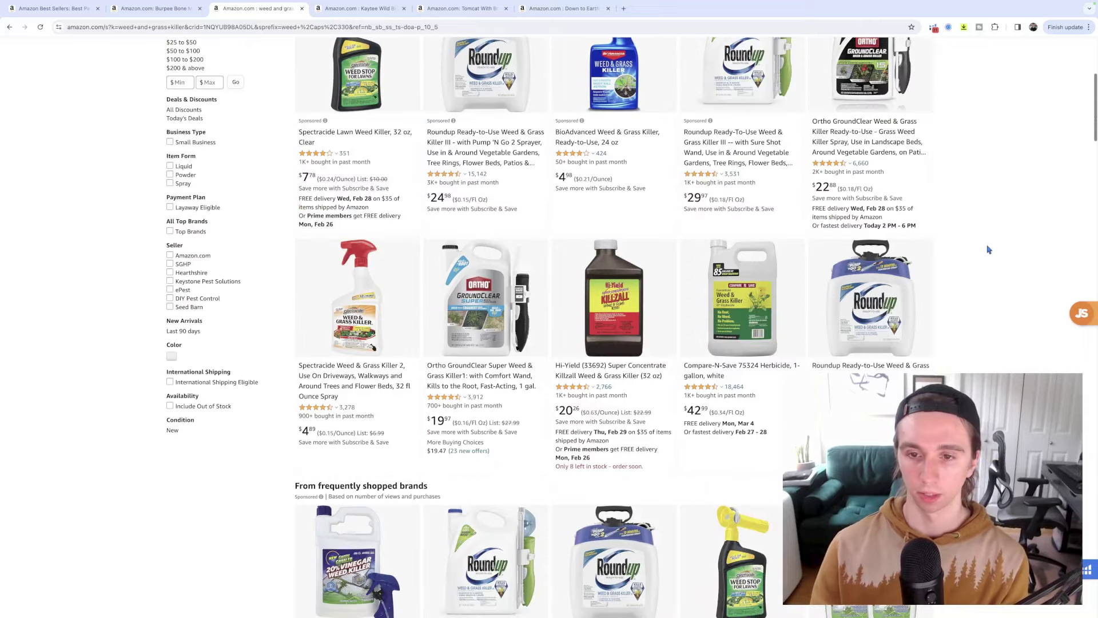
scroll(988, 249, "down", 4)
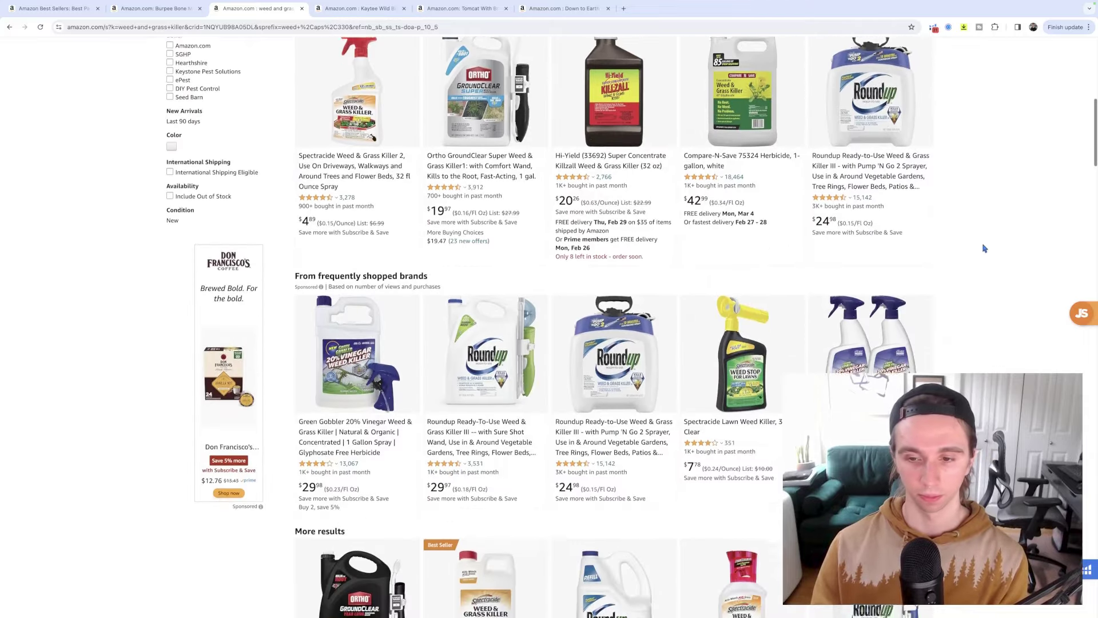
scroll(985, 248, "down", 1)
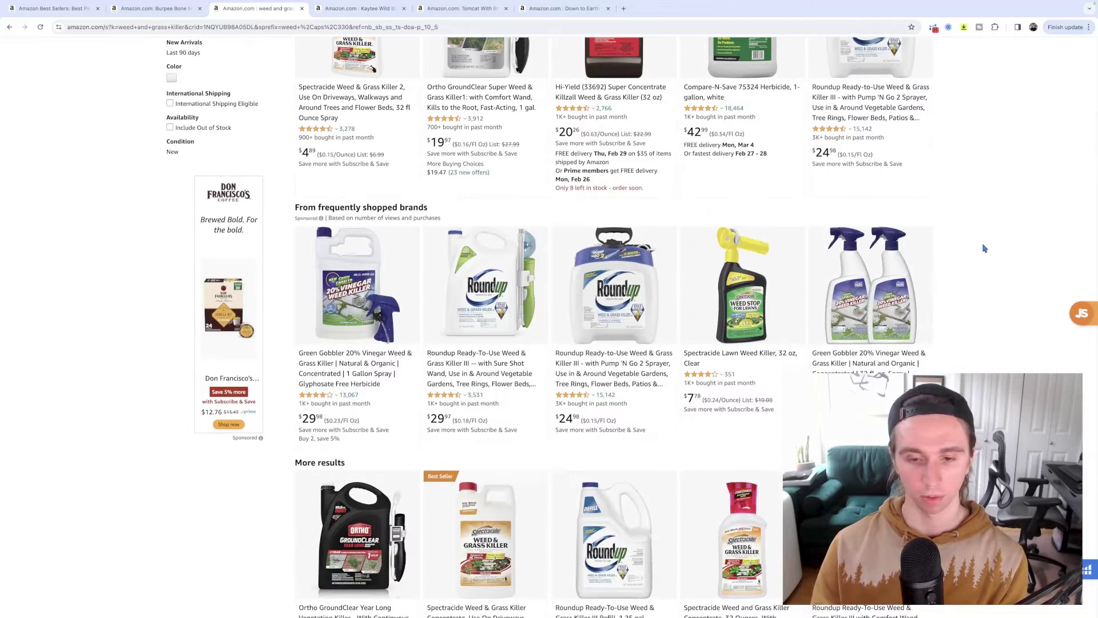
scroll(985, 248, "down", 6)
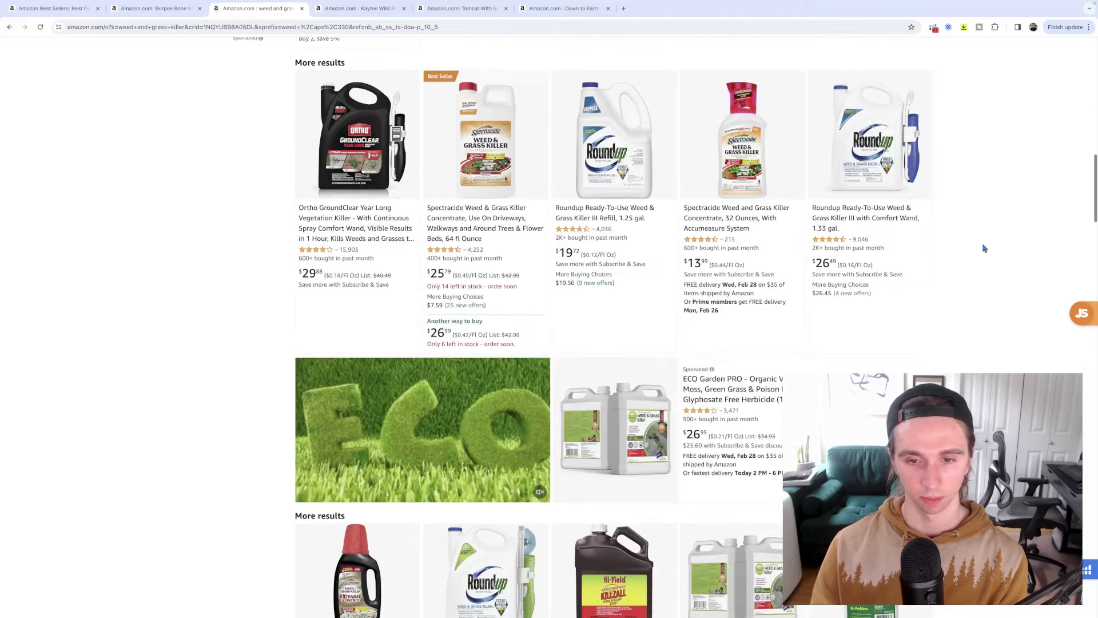
scroll(985, 248, "down", 2)
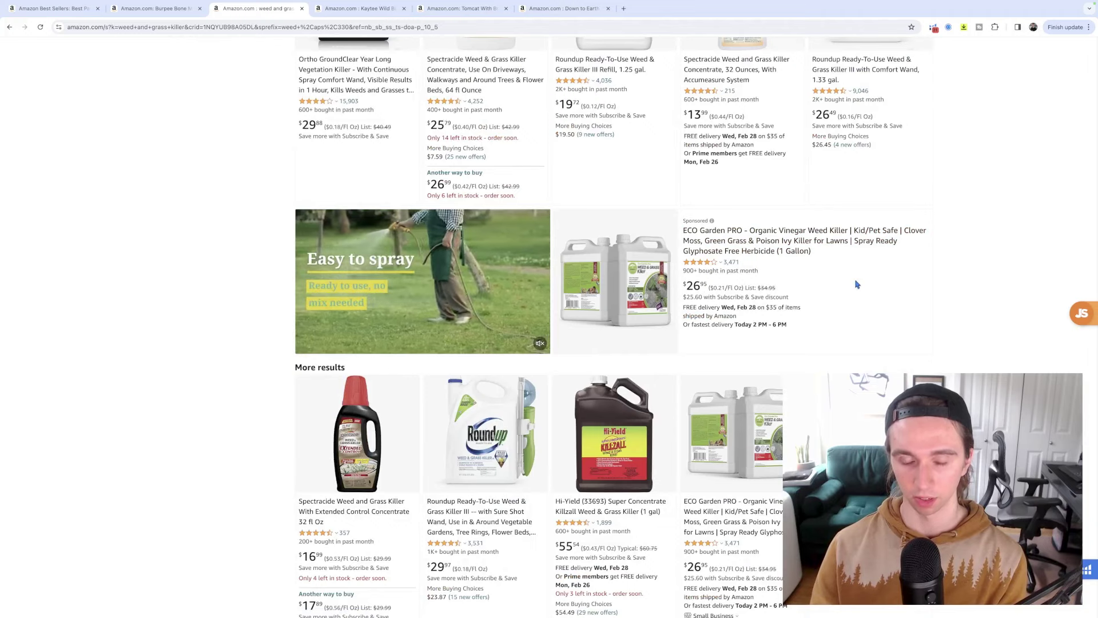
Step: Examine the remaining weed and grass killer listings to the end of the page and recheck the first rows
scroll(856, 284, "down", 10)
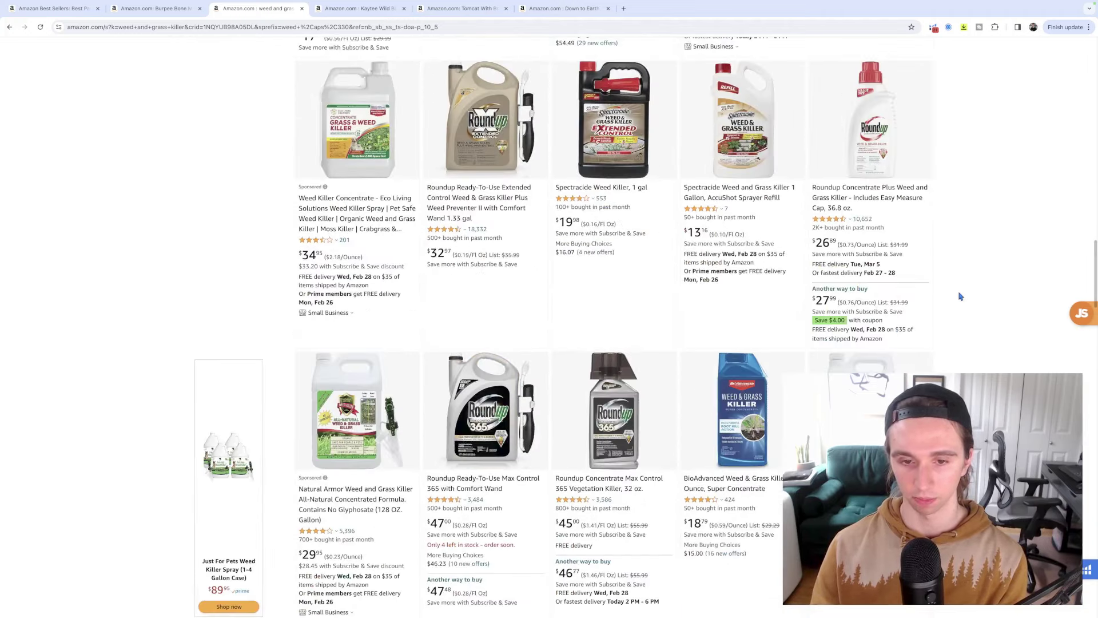
scroll(961, 296, "down", 15)
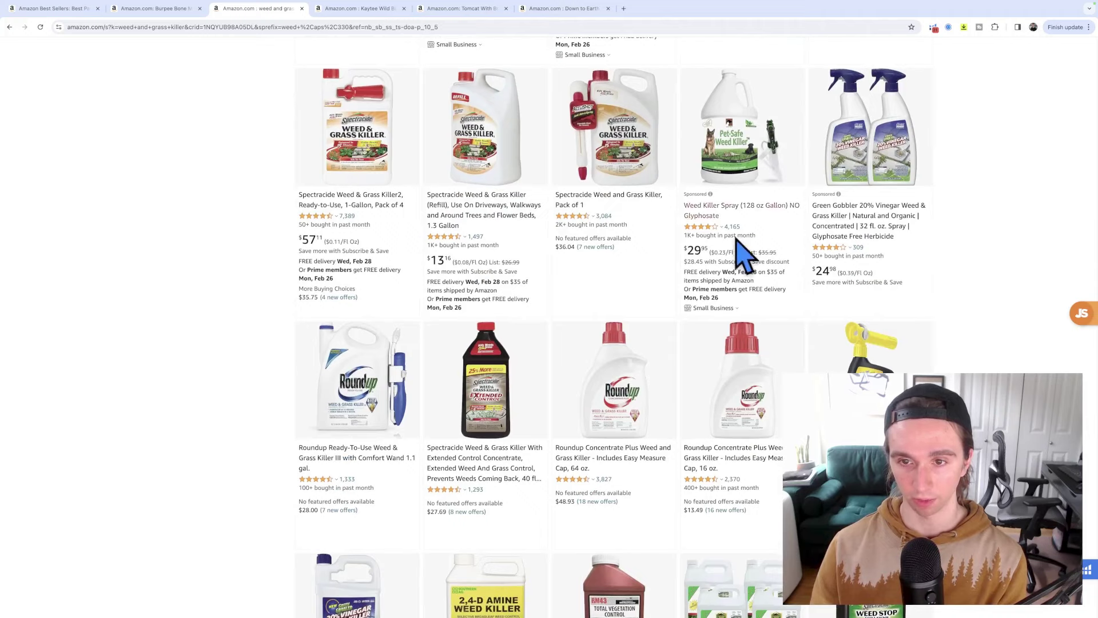
scroll(763, 226, "down", 7)
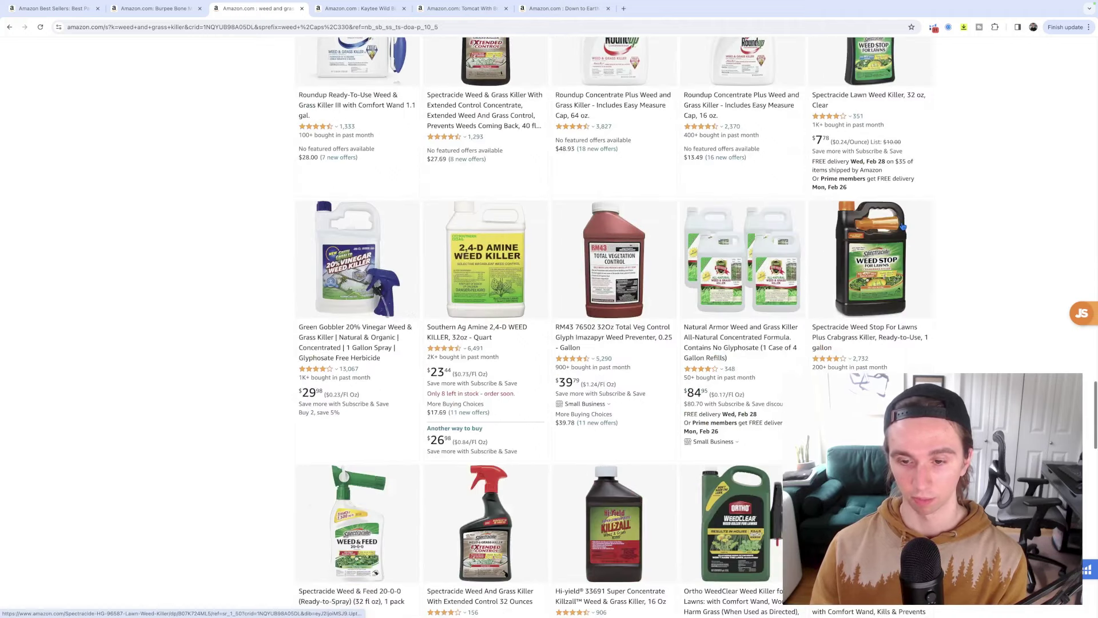
scroll(904, 227, "down", 10)
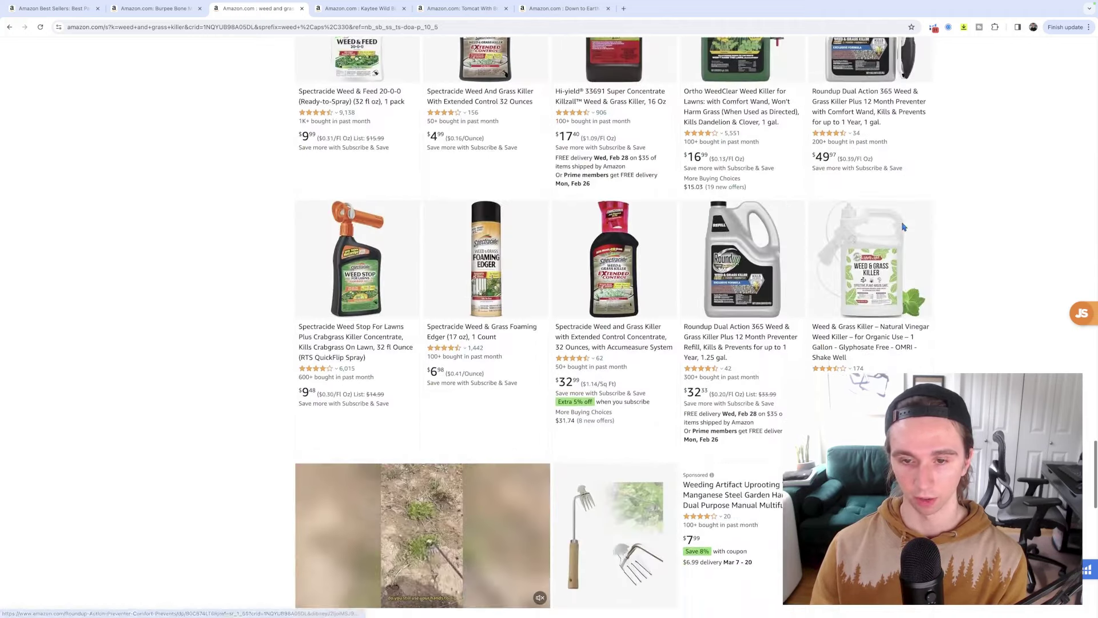
scroll(904, 227, "down", 5)
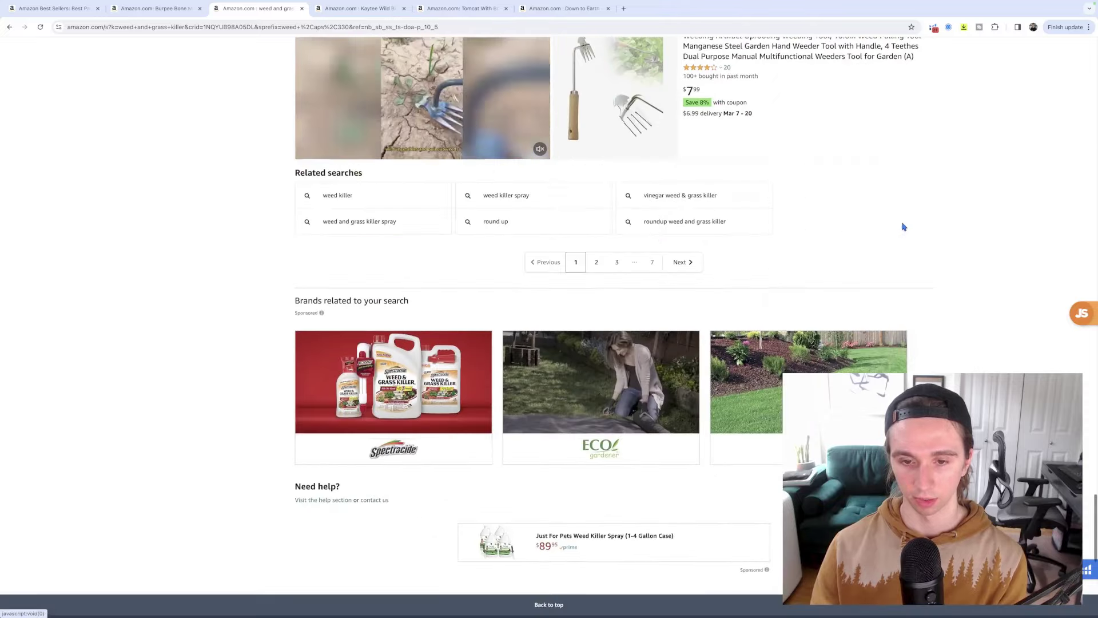
scroll(920, 227, "up", 20)
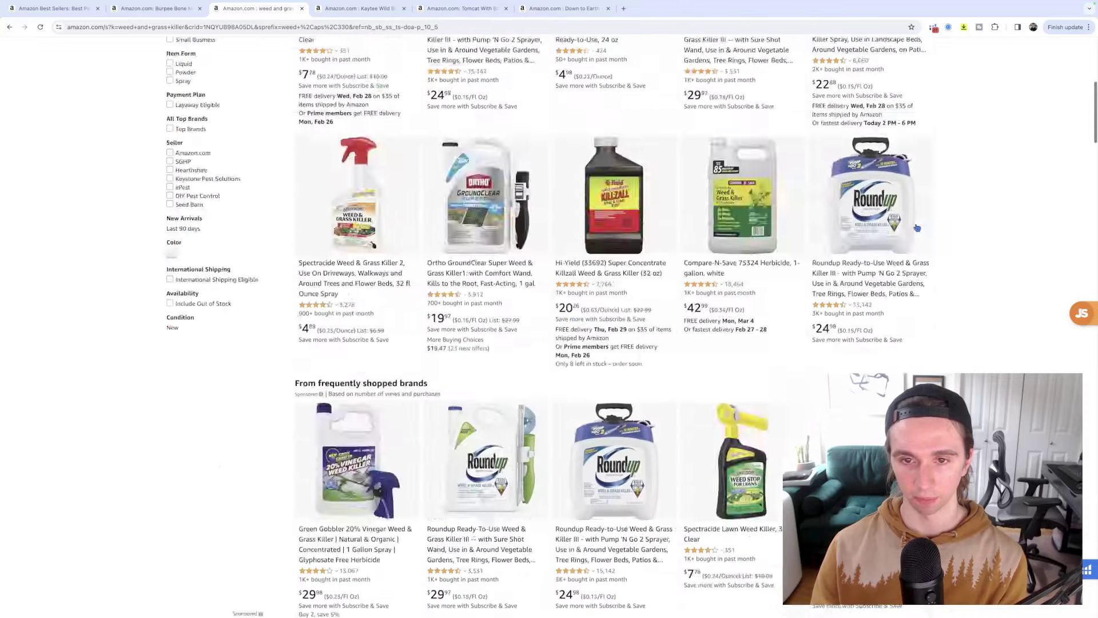
scroll(1024, 258, "down", 4)
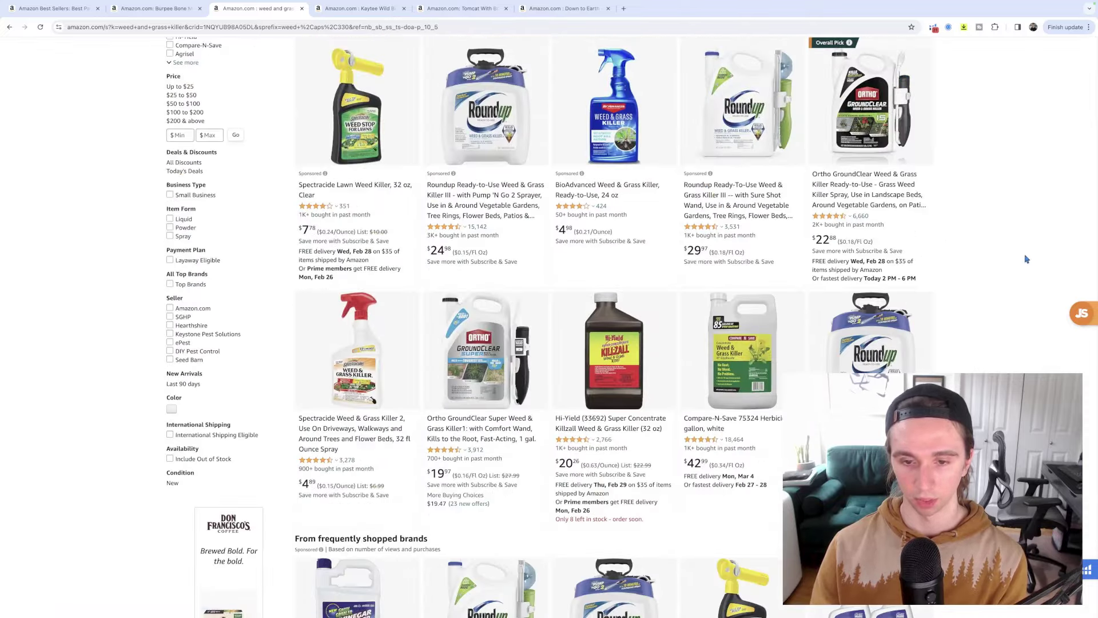
scroll(1001, 194, "up", 5)
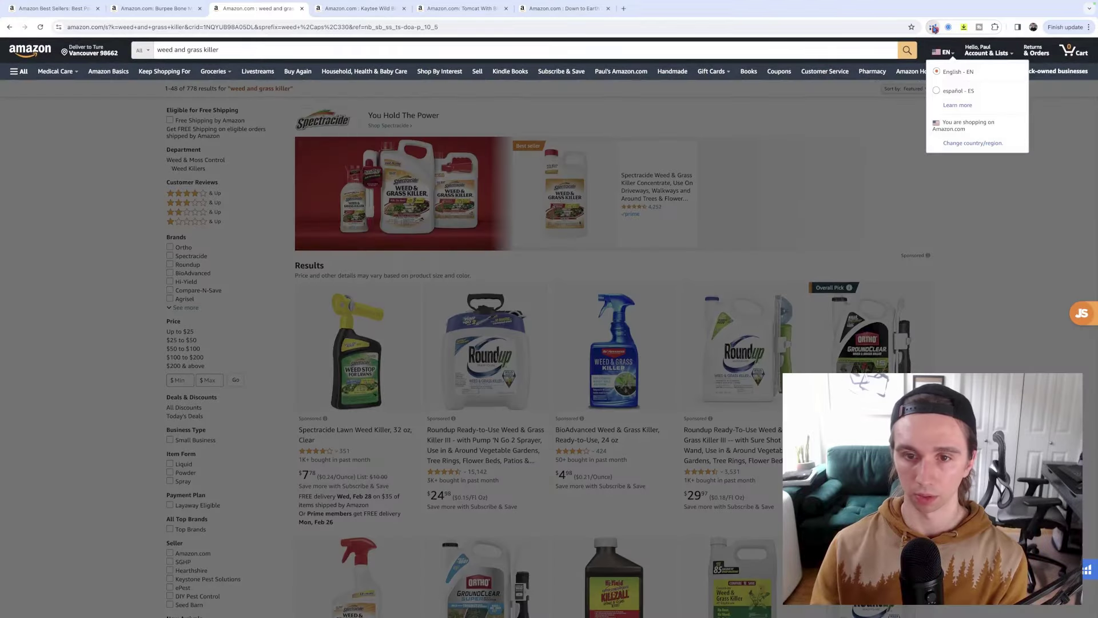
Step: Run Helium 10 Xray on the weed and grass killer results and examine the Hi-Yield 32 oz product's sales, revenue and seller country
left_click(934, 27)
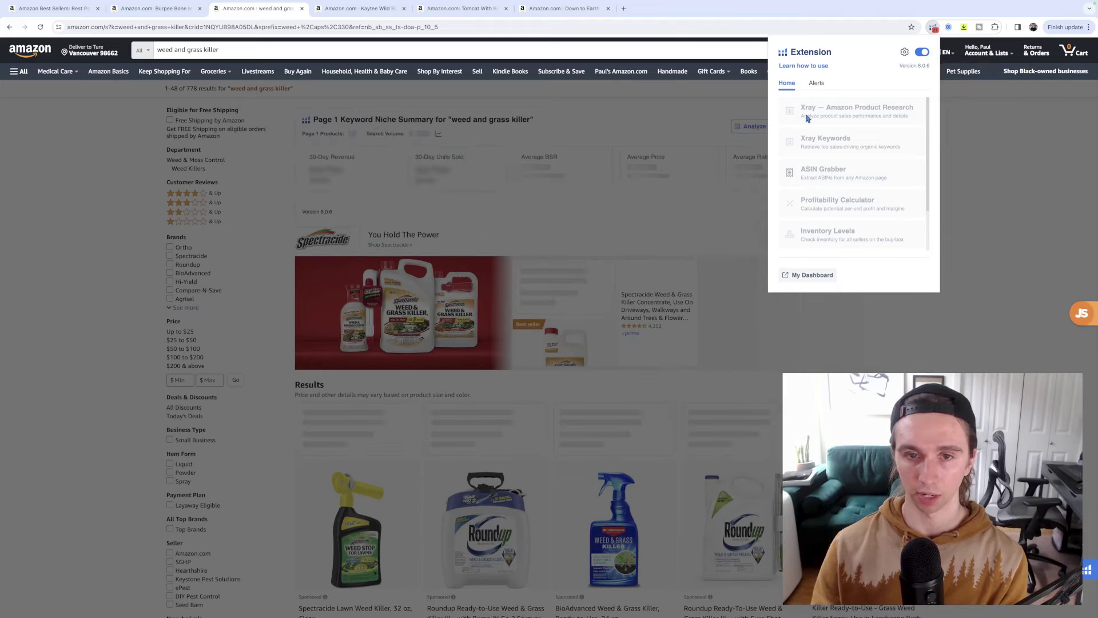
left_click(810, 117)
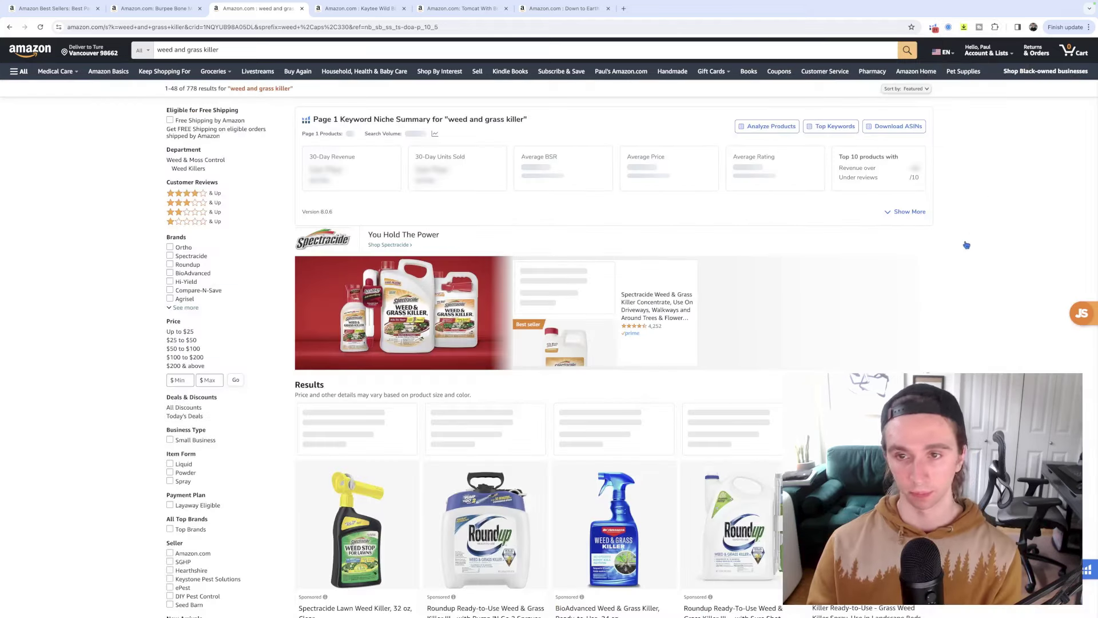
scroll(965, 244, "down", 5)
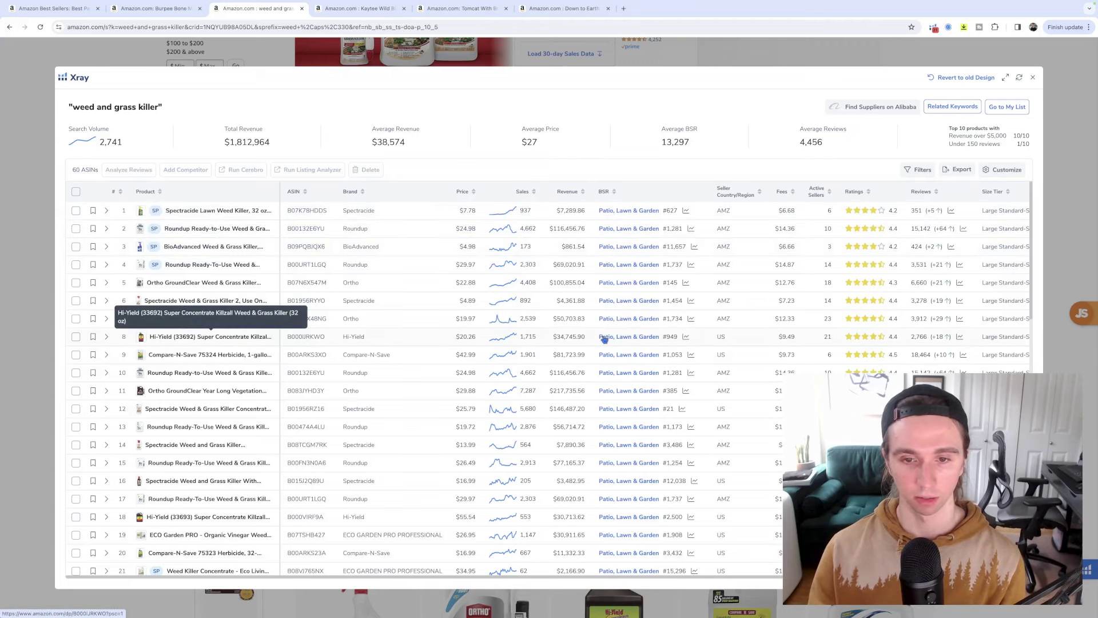
left_click_drag(551, 337, 517, 340)
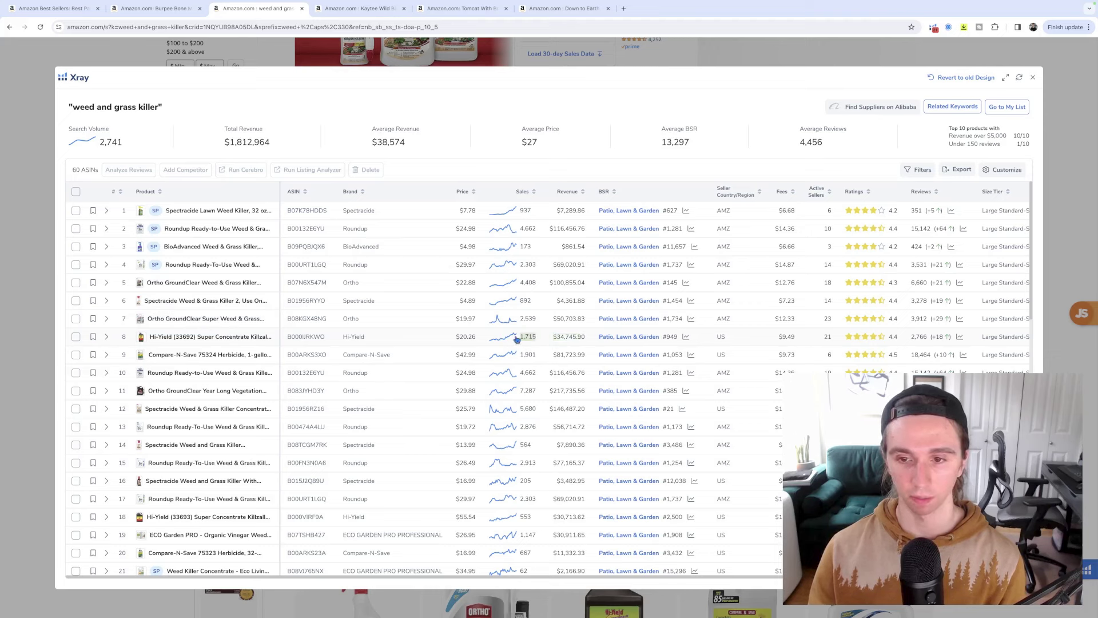
double_click(719, 337)
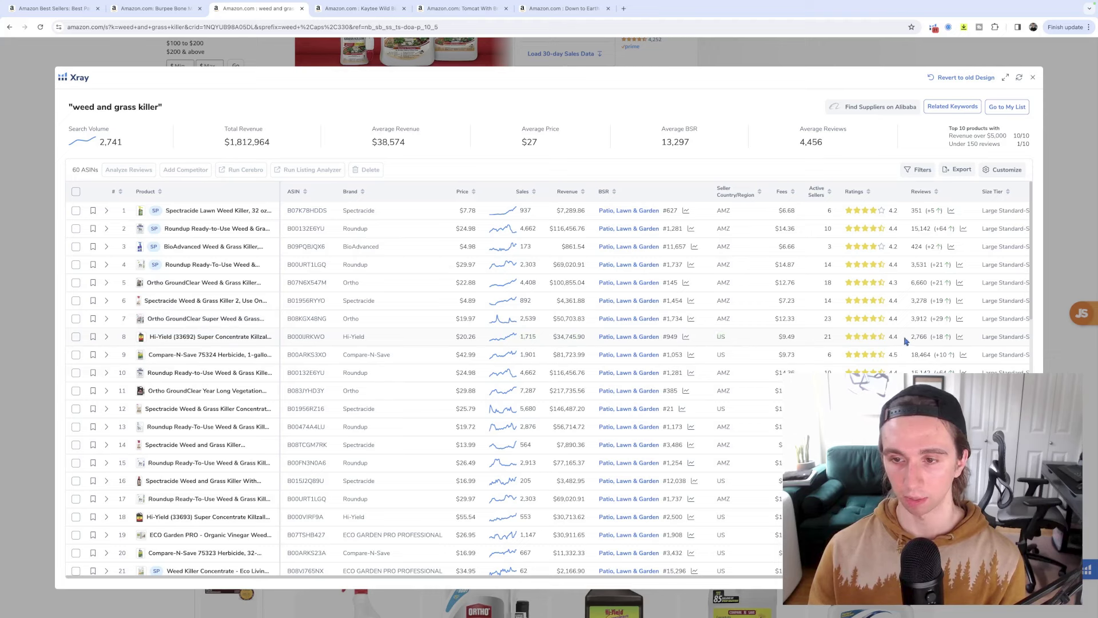
Step: Check the Hi-Yield 32 oz review count in Xray, and view the Compare-N-Save herbicide listing before returning to the search results
double_click(929, 337)
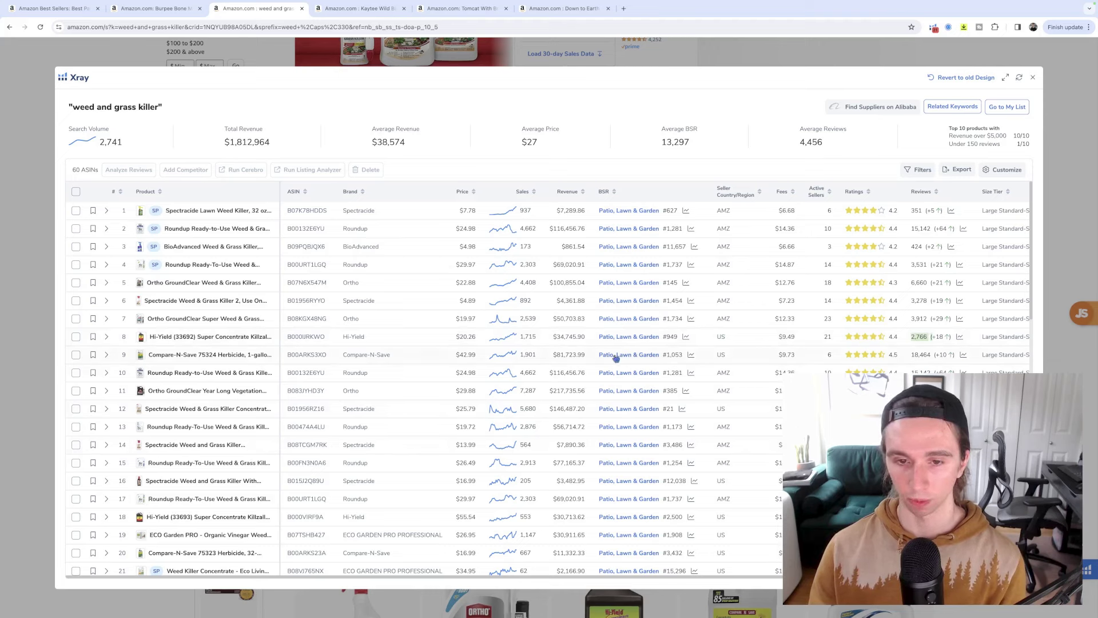
left_click(198, 356)
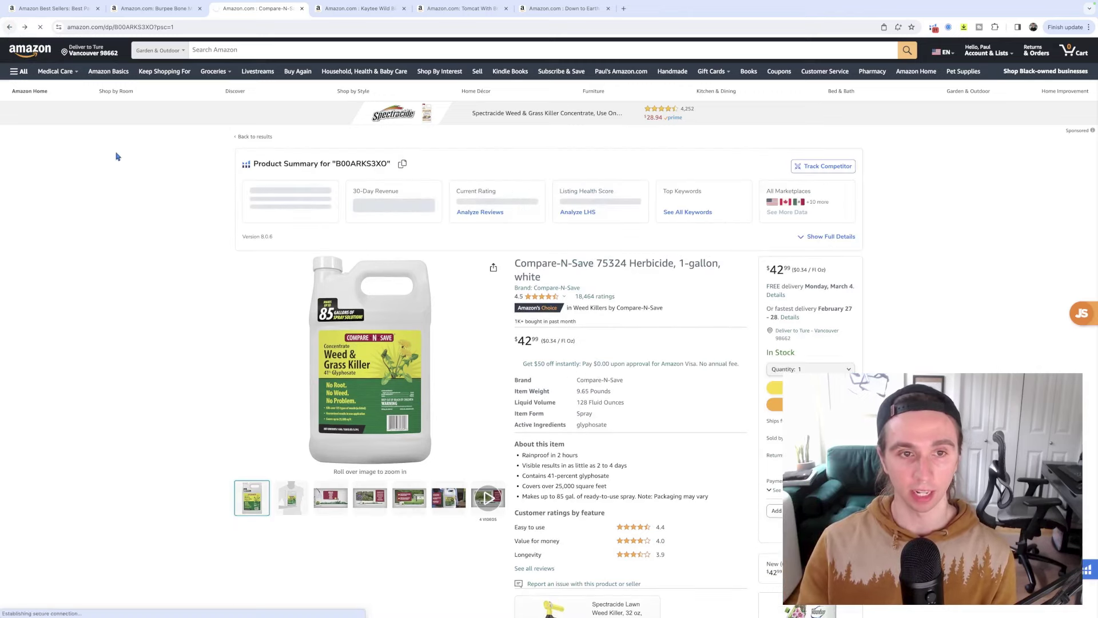
left_click(10, 28)
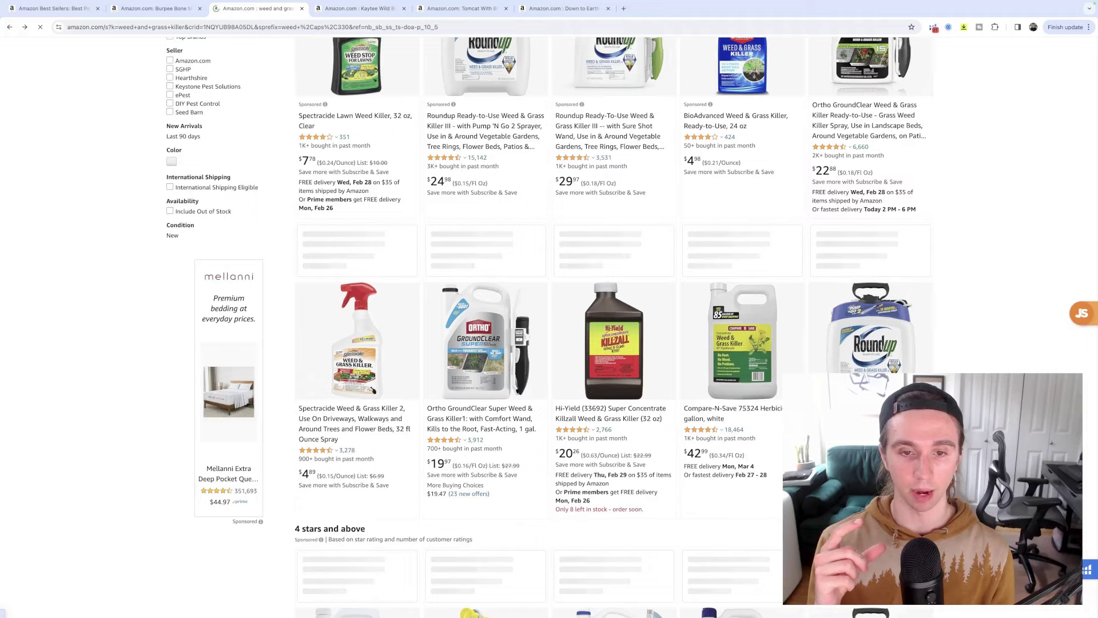
Step: Reexamine the first two rows of weed and grass killer results, comparing brands, prices, review counts and fulfillment
scroll(612, 321, "up", 3)
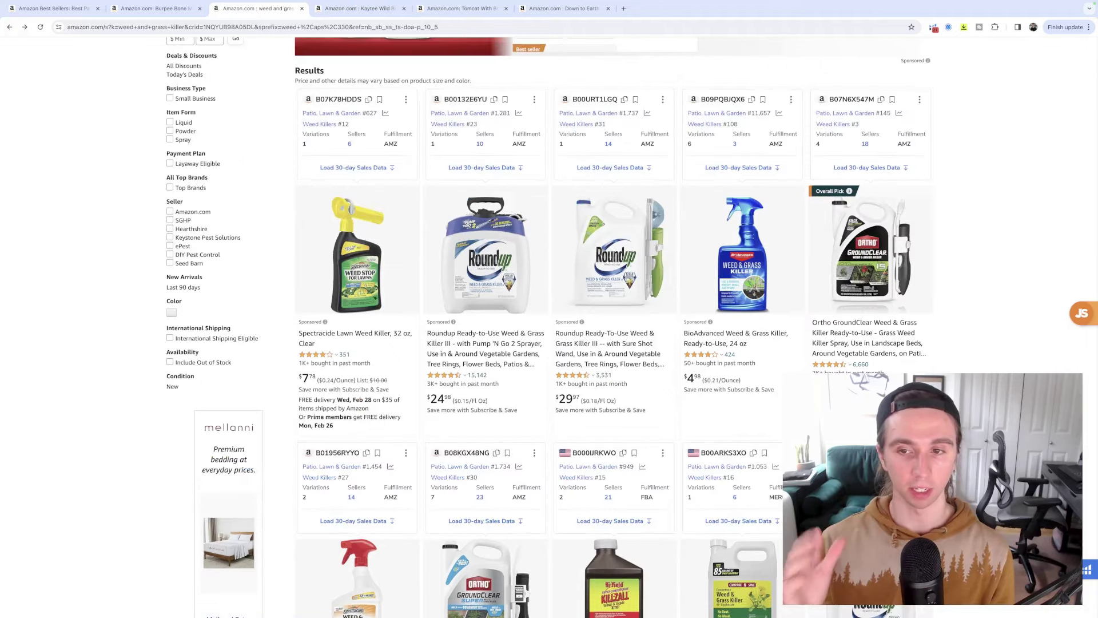
scroll(1005, 350, "down", 1)
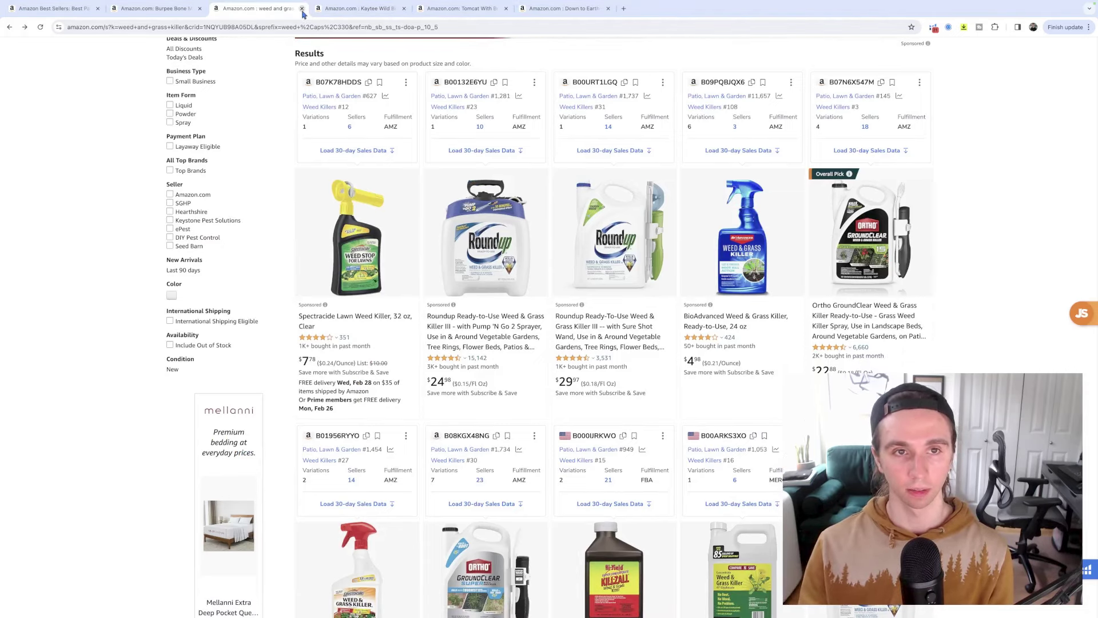
scroll(521, 223, "down", 3)
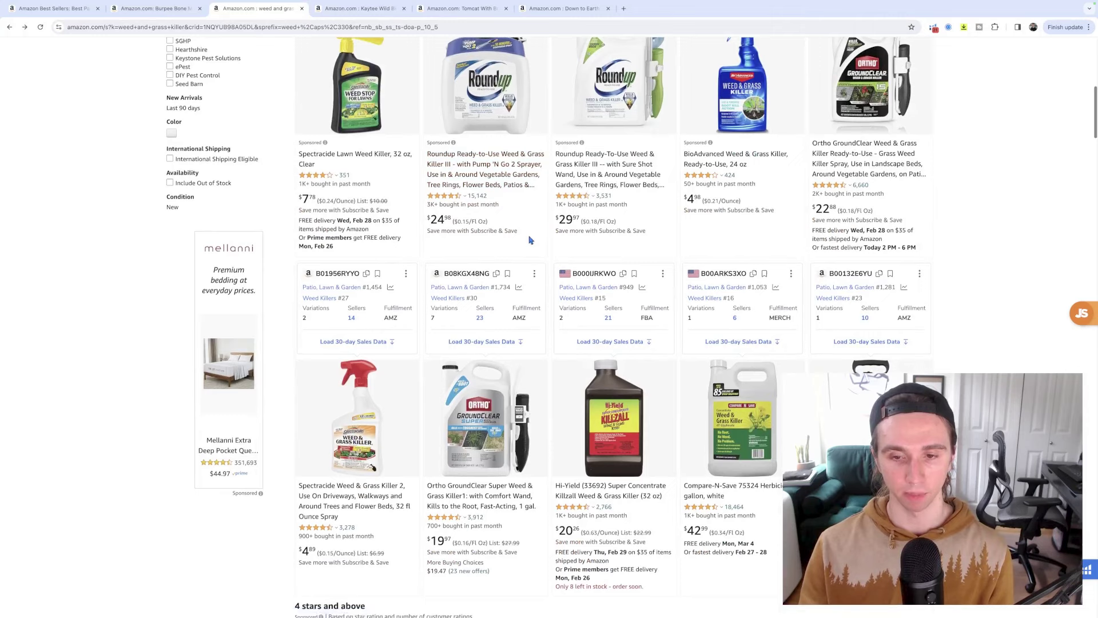
scroll(532, 239, "down", 1)
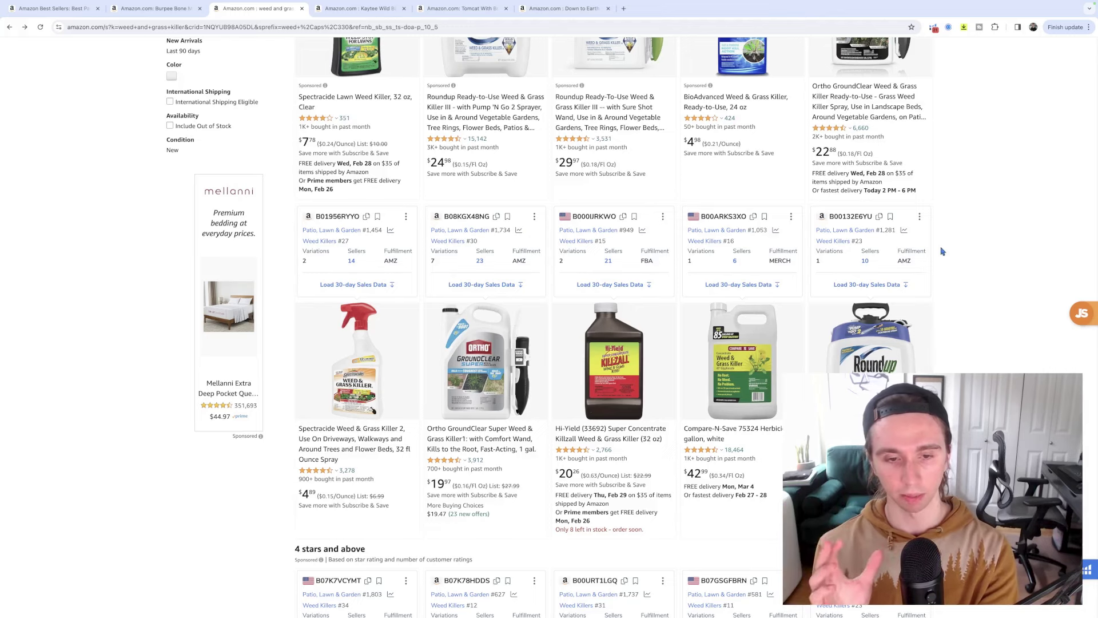
scroll(942, 252, "up", 2)
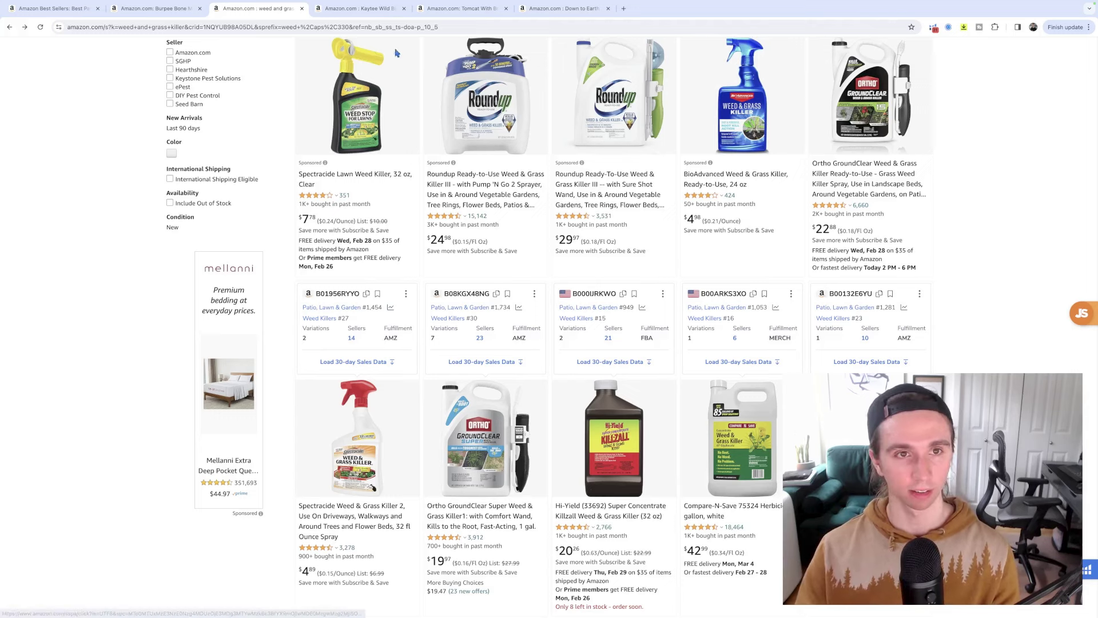
Step: Close the weed and grass killer results and the Kaytee listing, and preview the Tomcat Bait Chunx listing's images
left_click(361, 8)
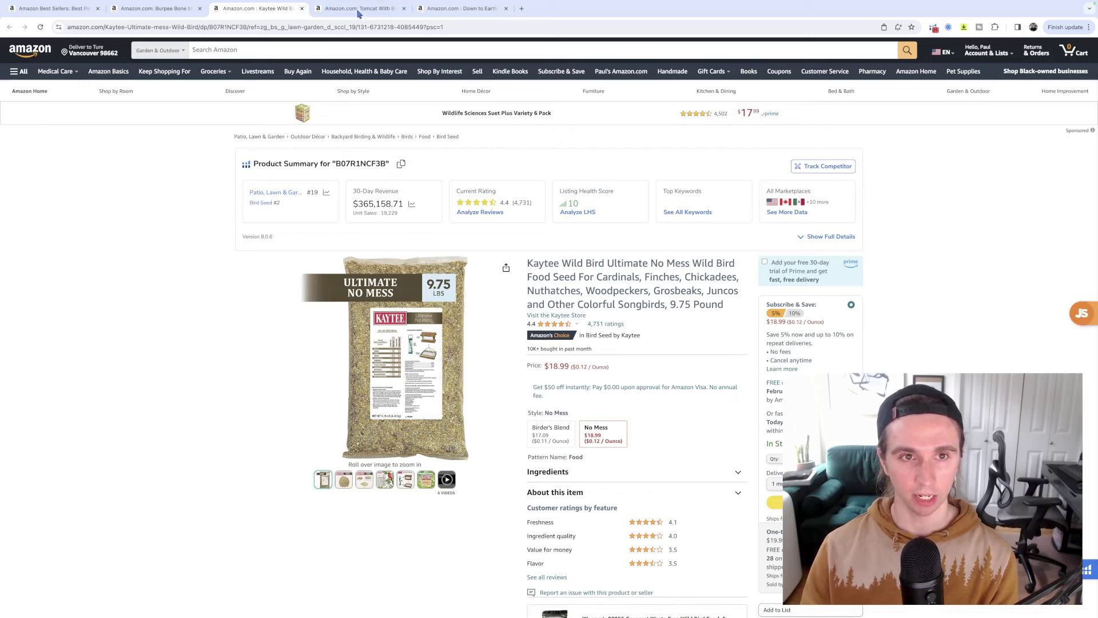
key("ctrl+w")
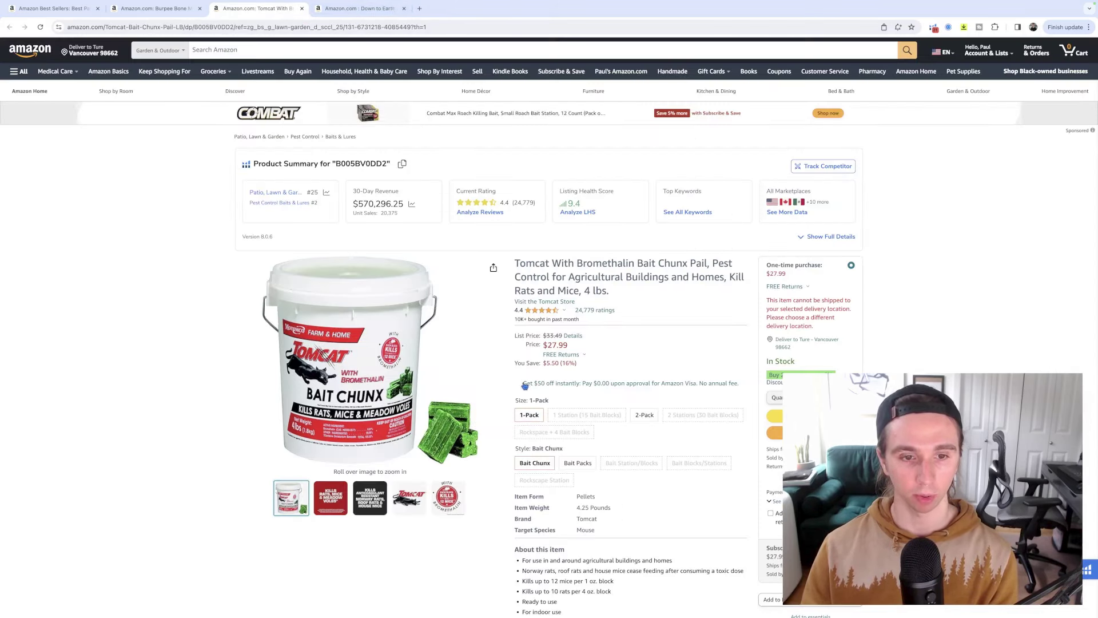
mouse_move(338, 507)
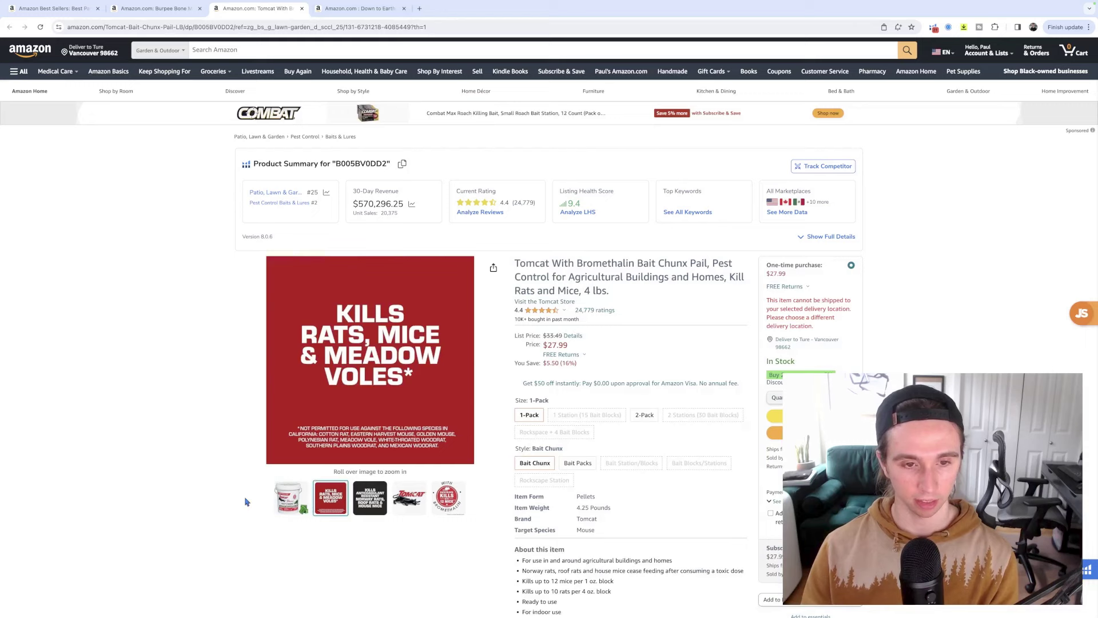
mouse_move(286, 497)
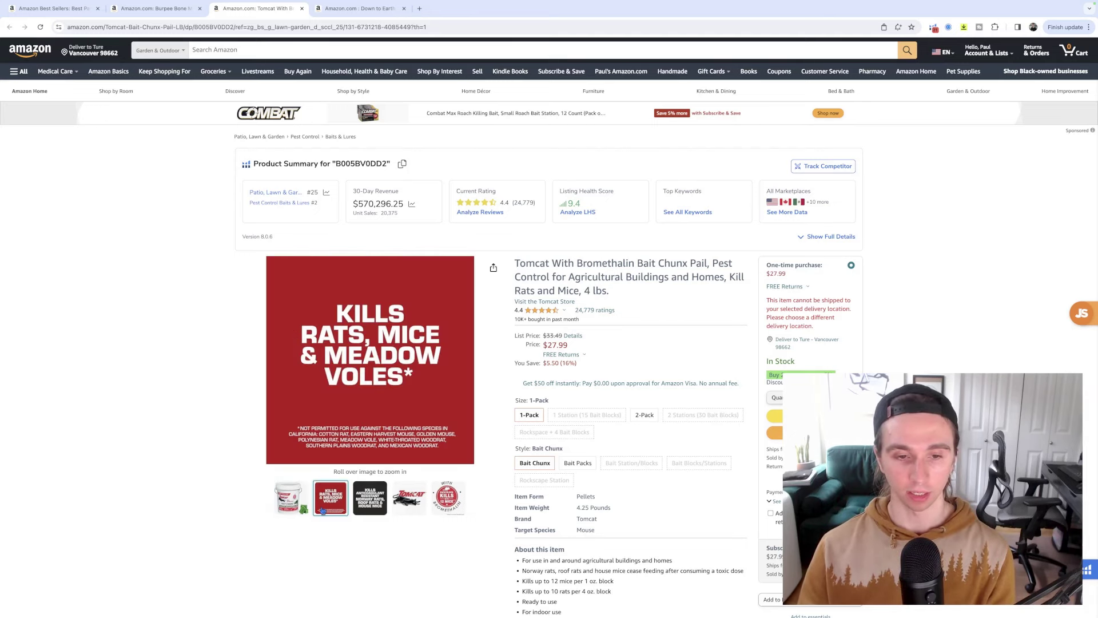
mouse_move(445, 512)
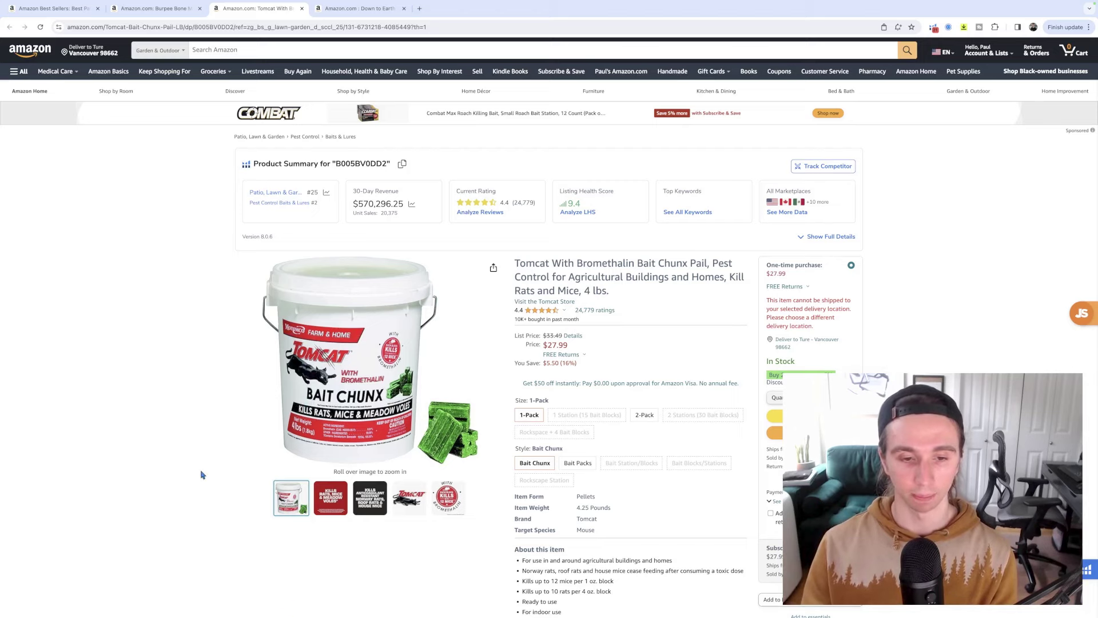
Step: Examine the Tomcat listing's product details, its delivery location notice and its secondary images listing species restrictions
scroll(202, 474, "down", 1)
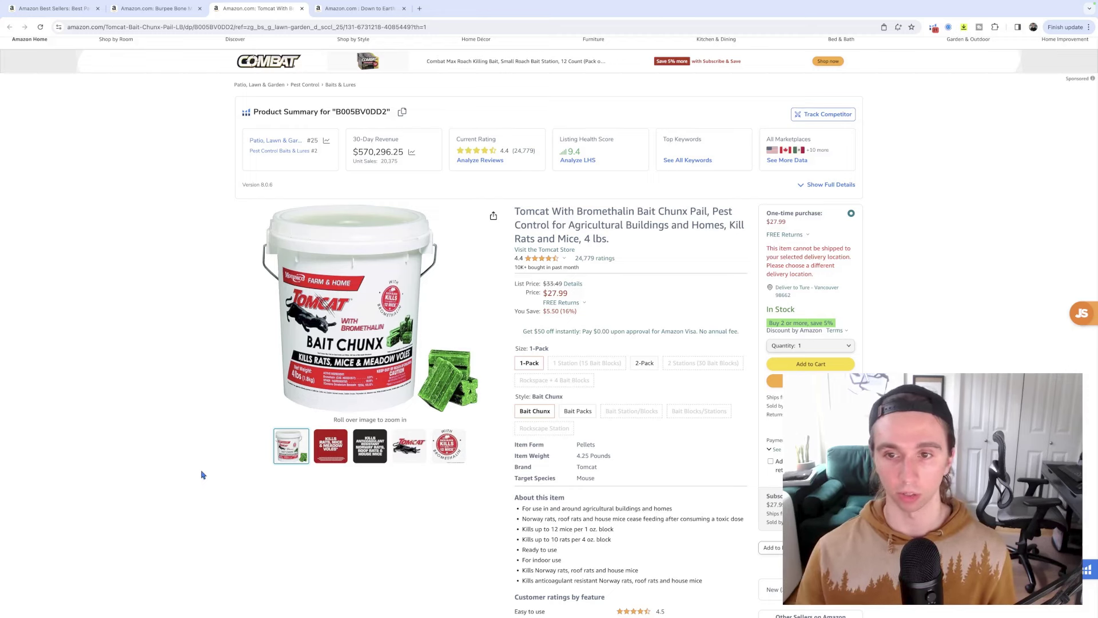
scroll(681, 290, "down", 2)
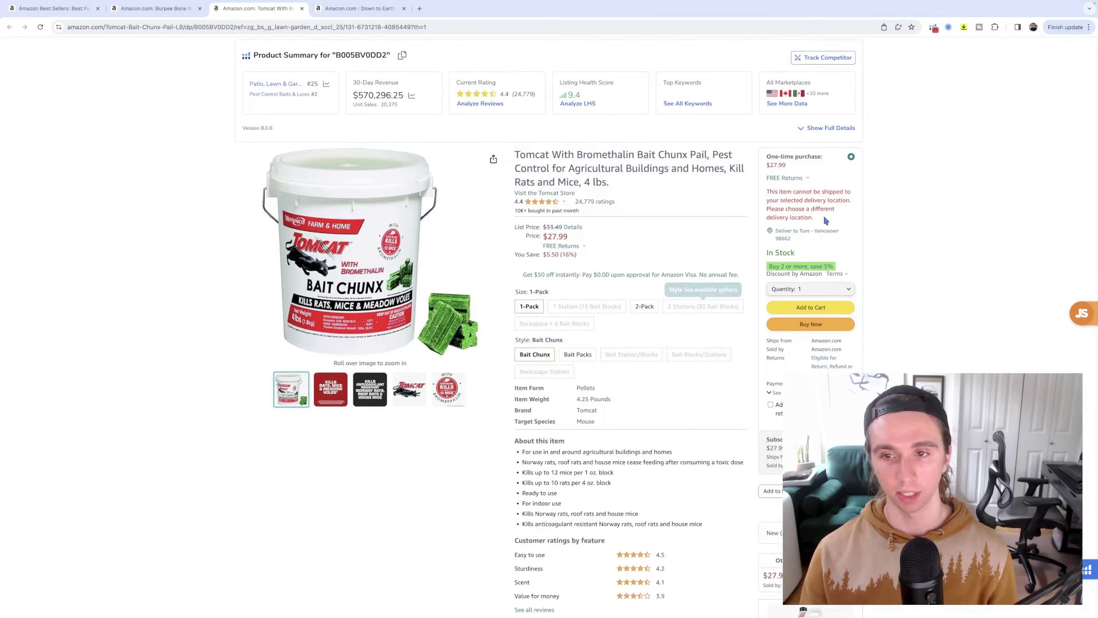
left_click_drag(826, 220, 766, 192)
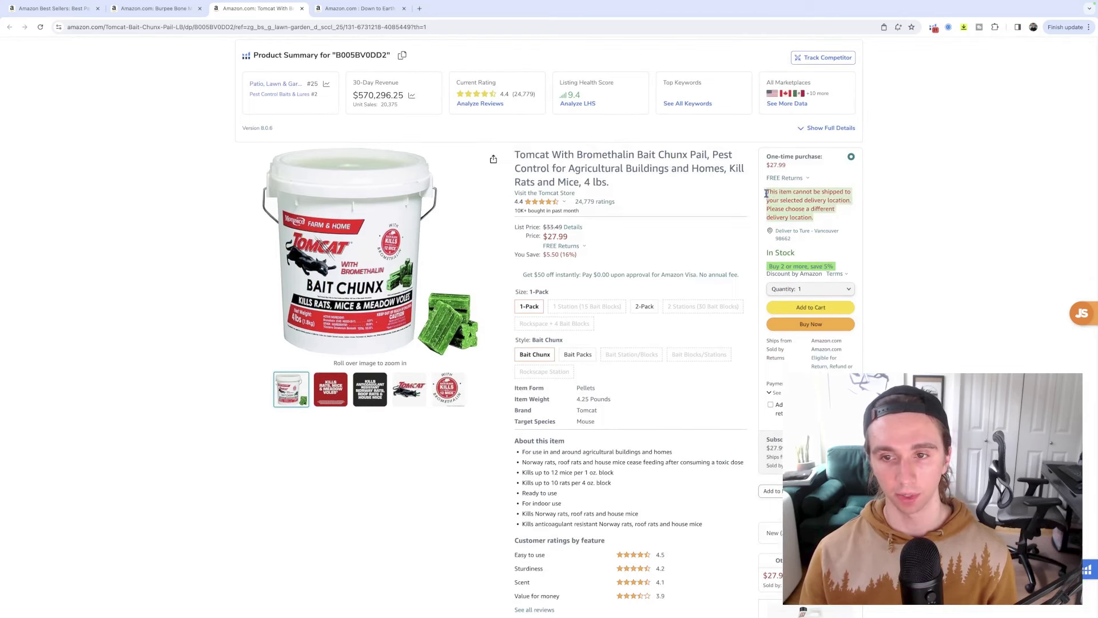
left_click(818, 222)
left_click_drag(818, 220, 767, 193)
left_click(753, 222)
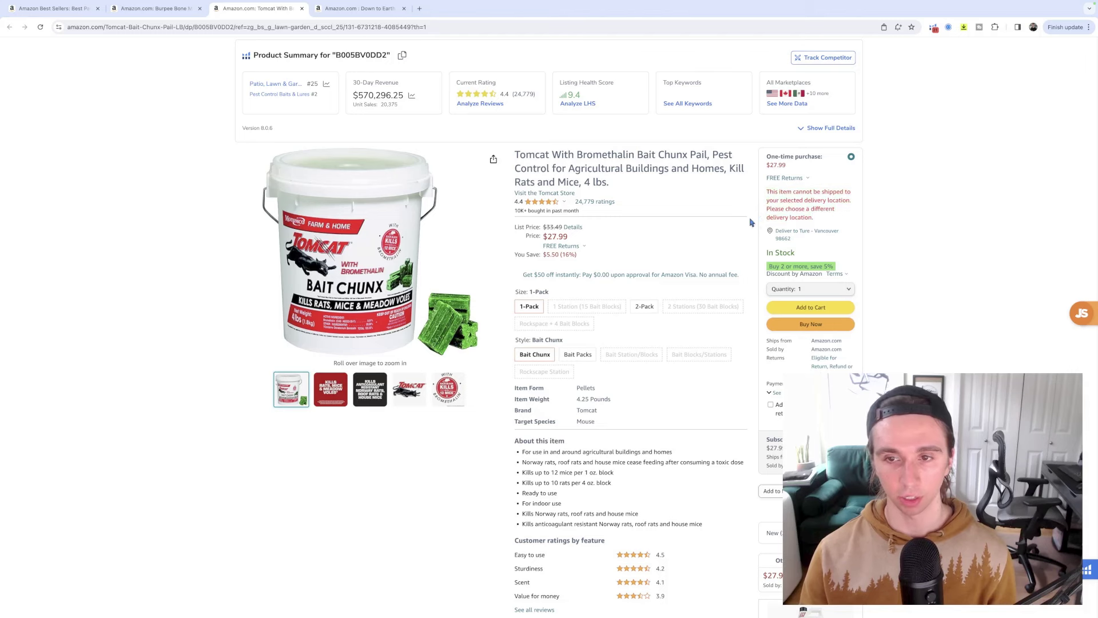
mouse_move(372, 393)
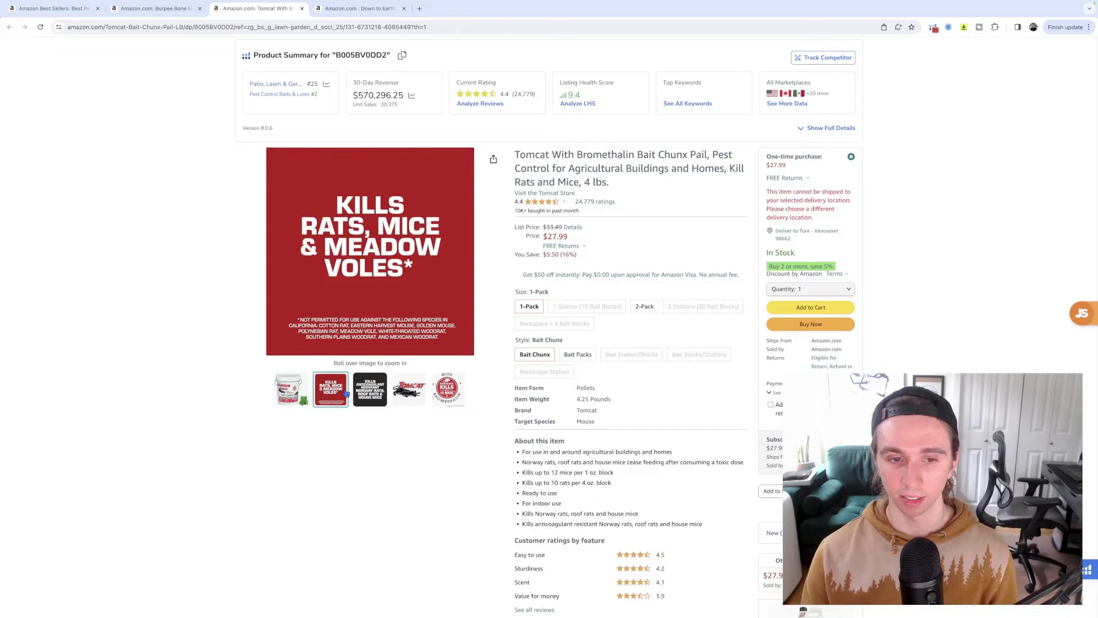
scroll(347, 395, "up", 2)
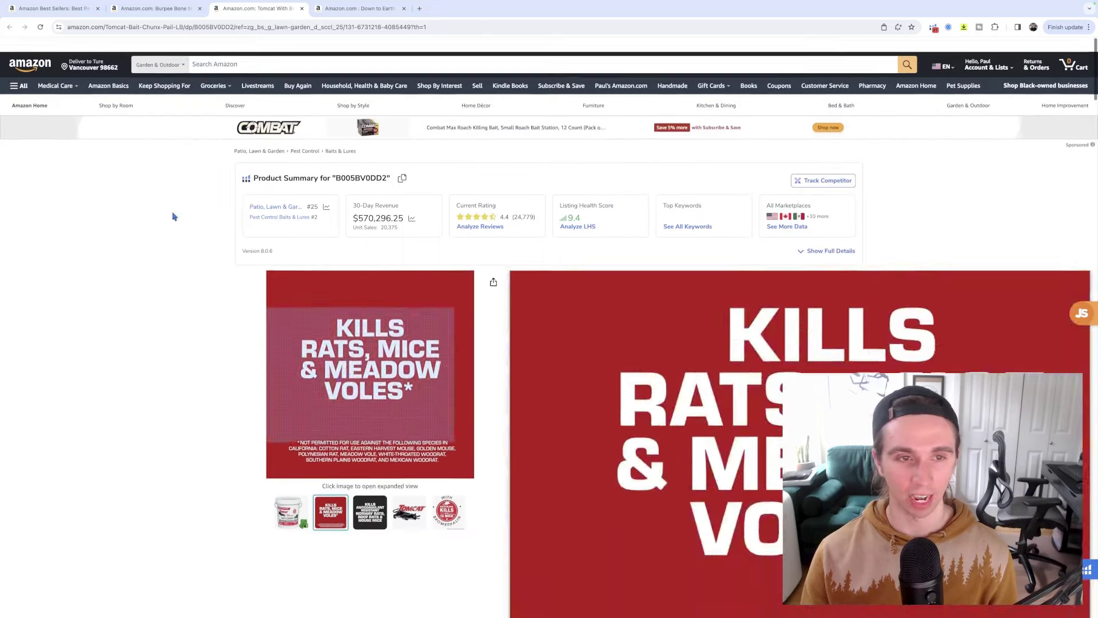
Step: Close the Tomcat listing and review the Down to Earth Organic Bone Meal Fertilizer product page
left_click(302, 8)
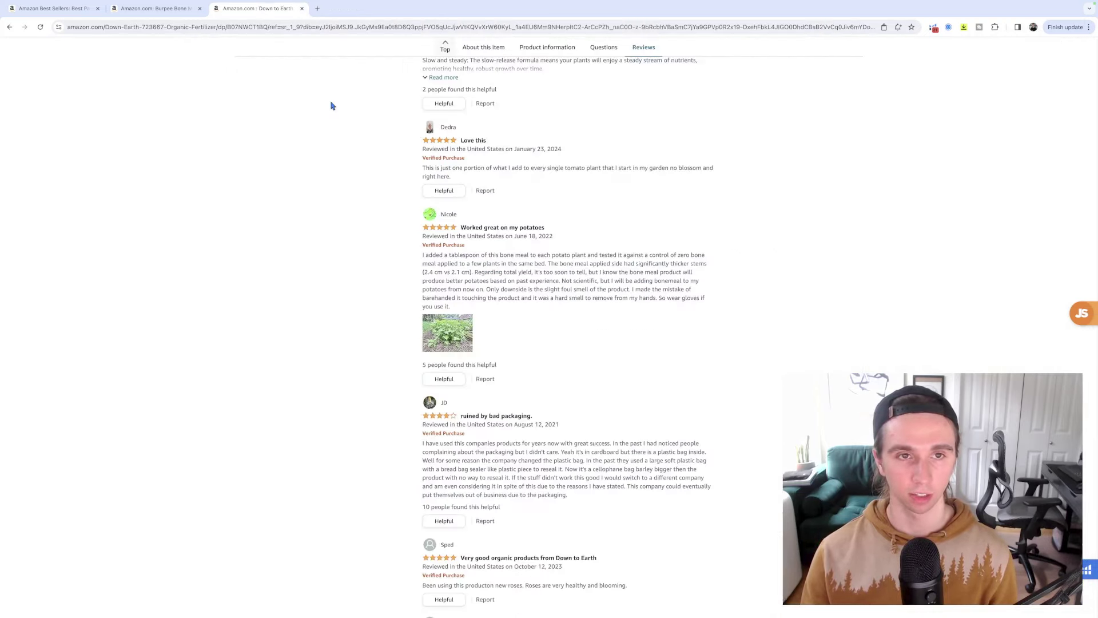
scroll(644, 267, "up", 10)
scroll(643, 269, "up", 15)
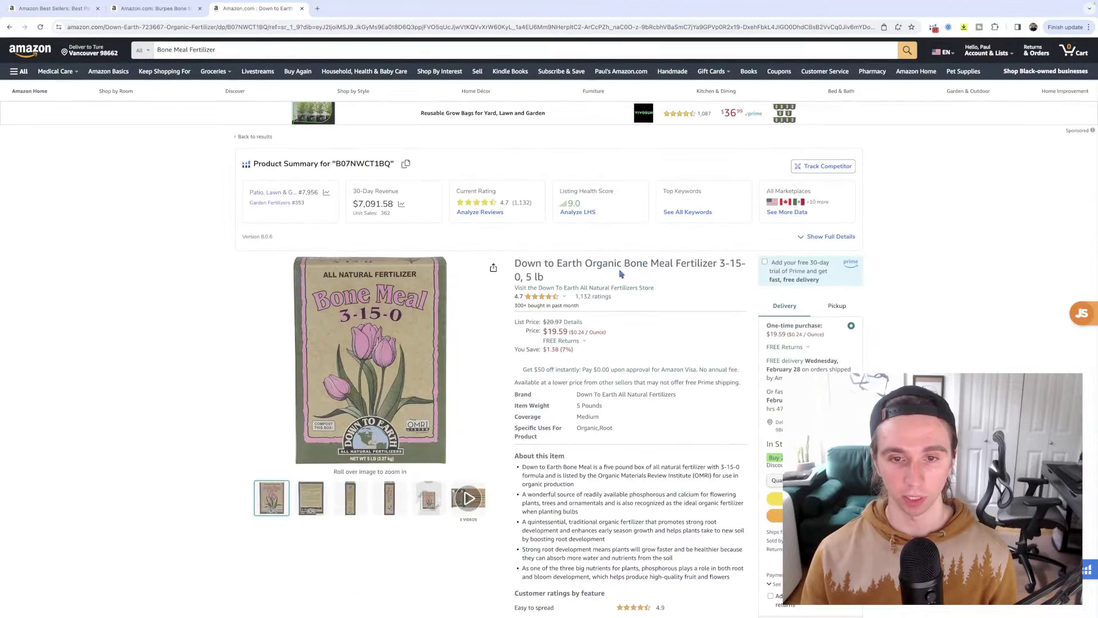
scroll(623, 267, "down", 10)
scroll(622, 269, "up", 6)
scroll(622, 269, "up", 5)
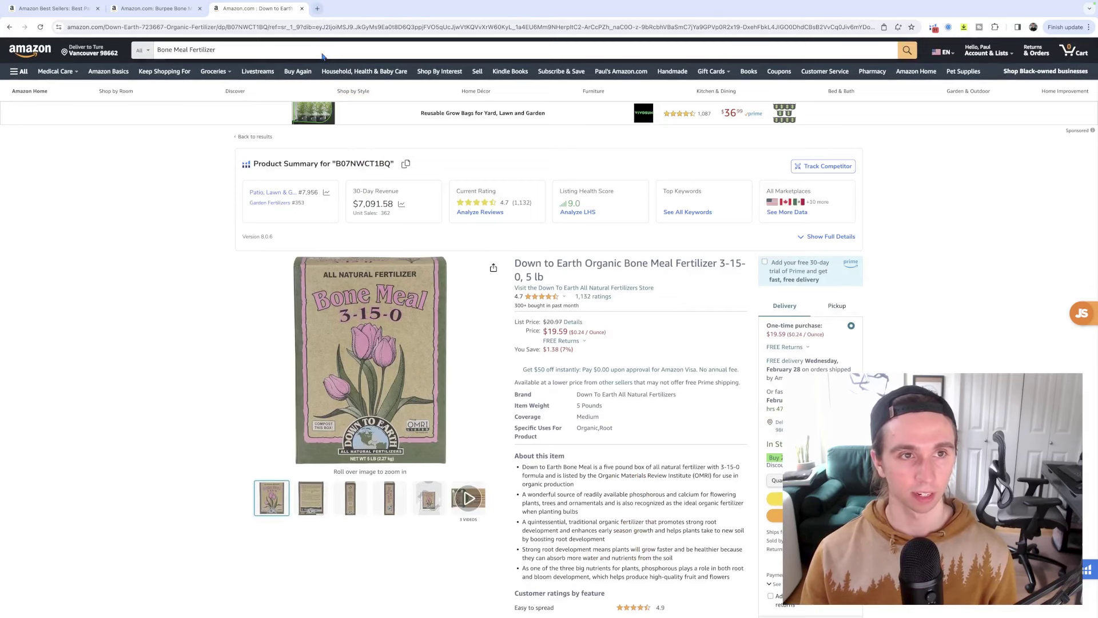
Step: Open Helium 10 Black Box keyword research in a new tab and set the search volume range to 5000–30000
key("ctrl+t")
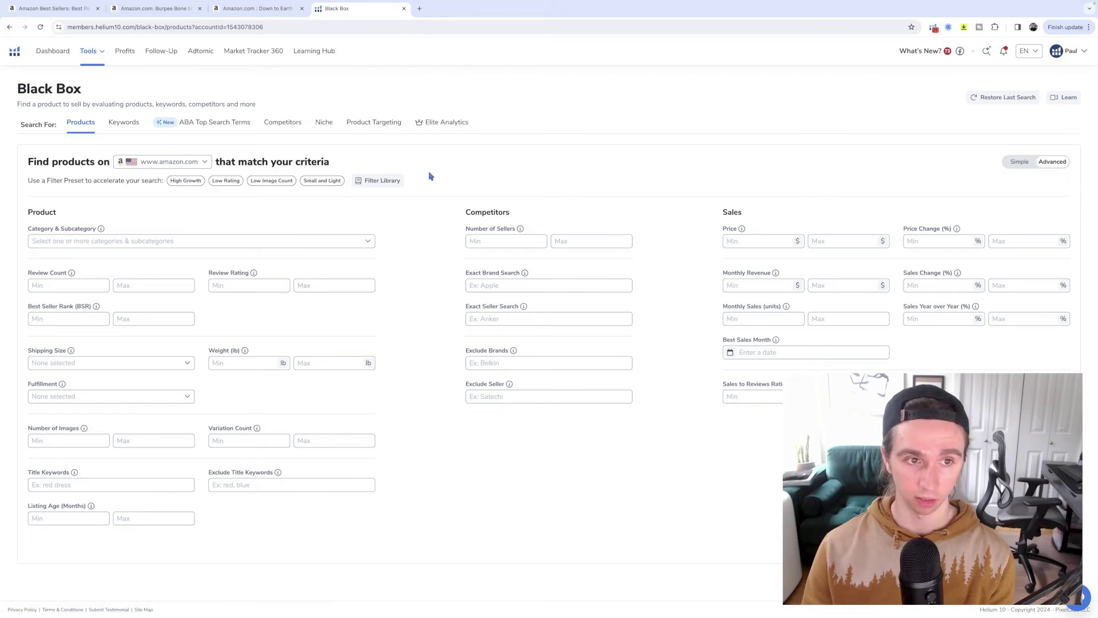
left_click(133, 125)
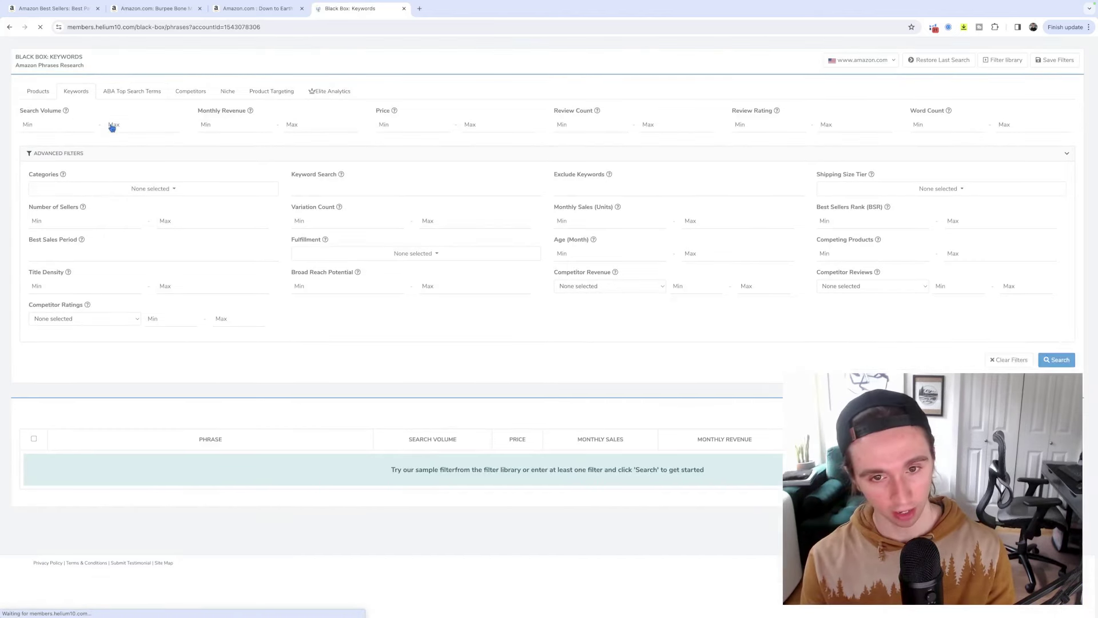
left_click(60, 159)
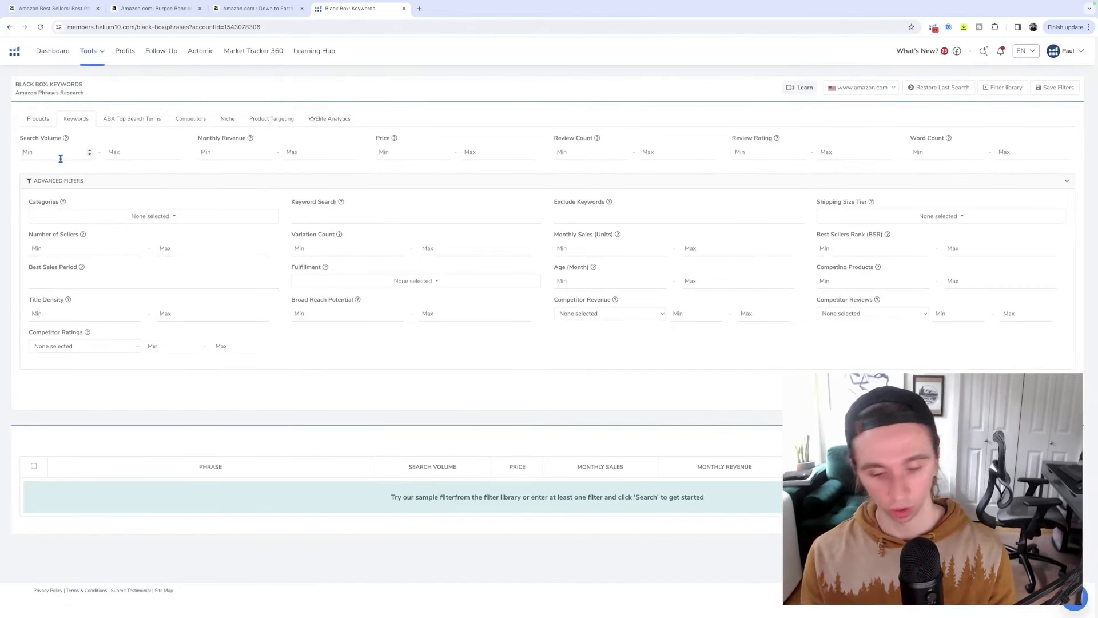
type("5000")
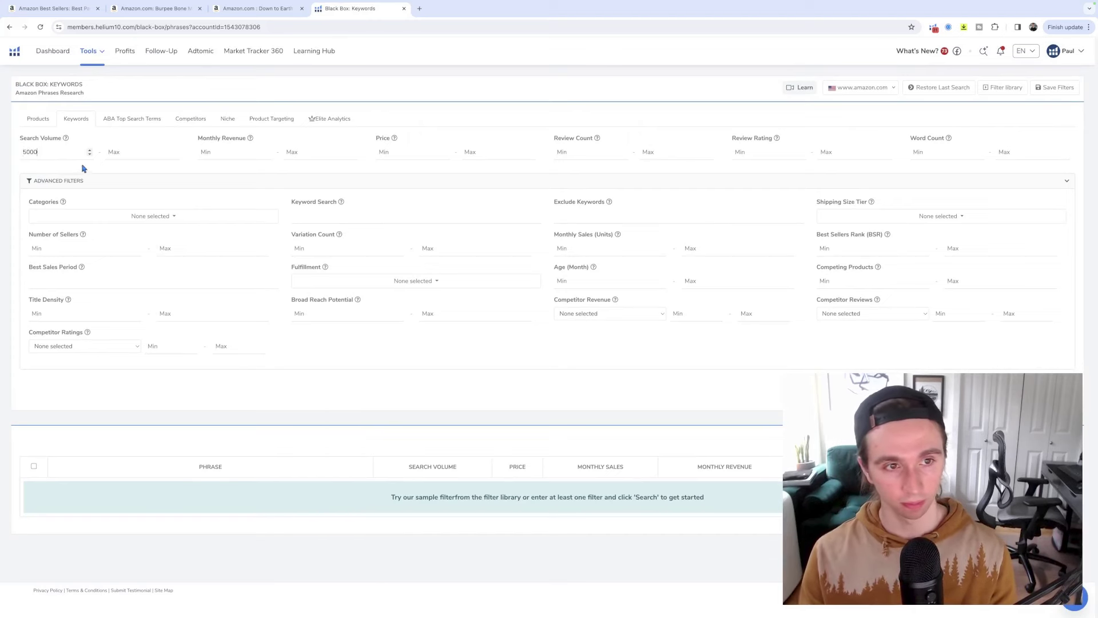
left_click(139, 147)
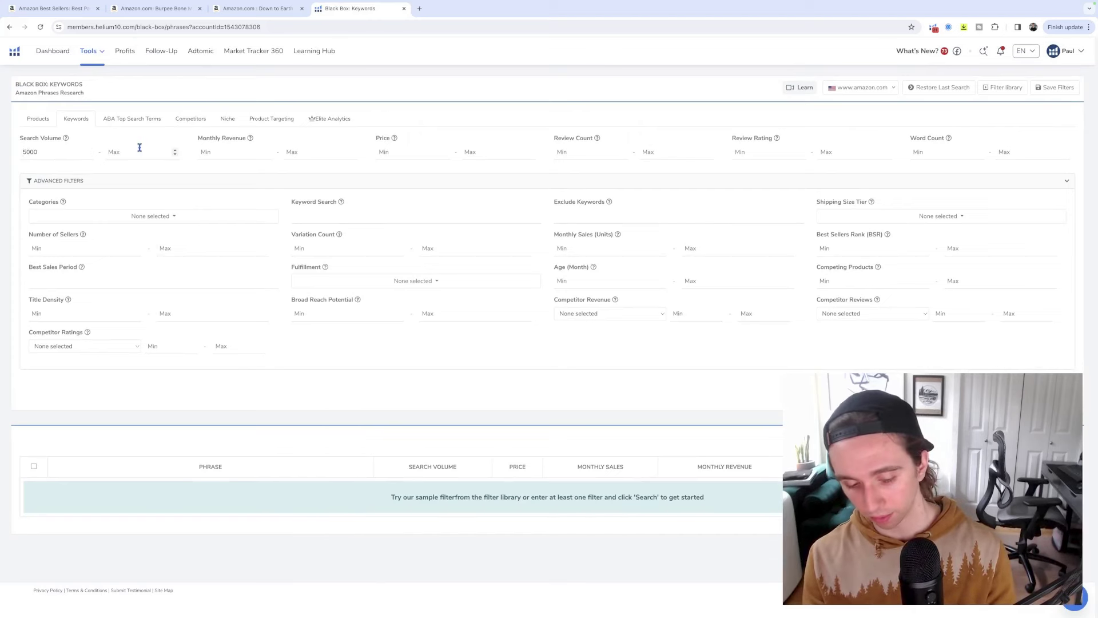
type("4")
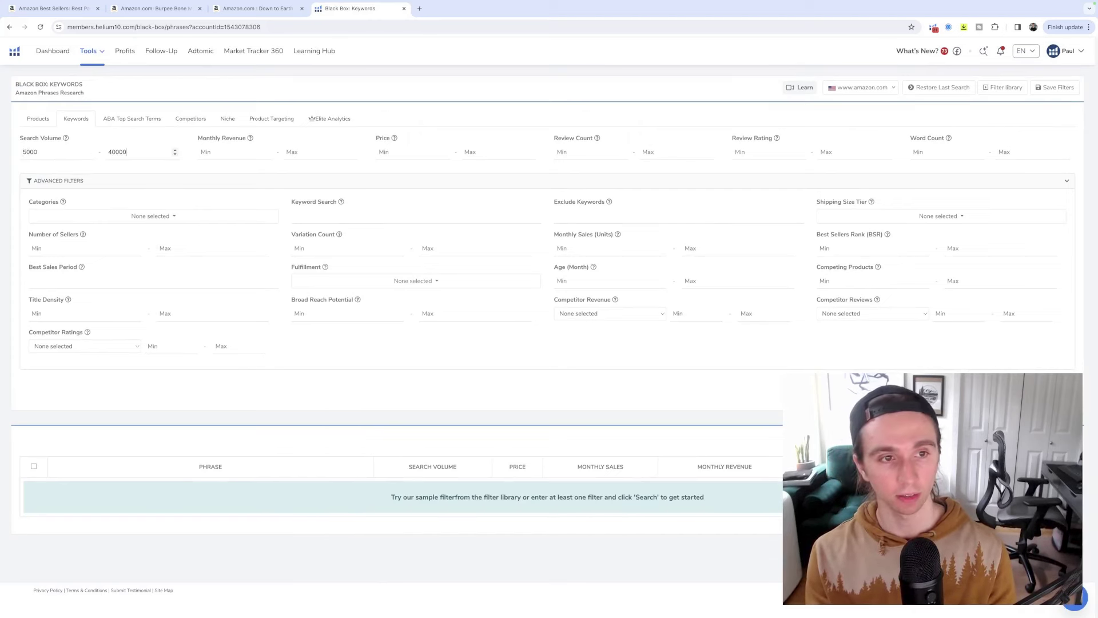
type("0000")
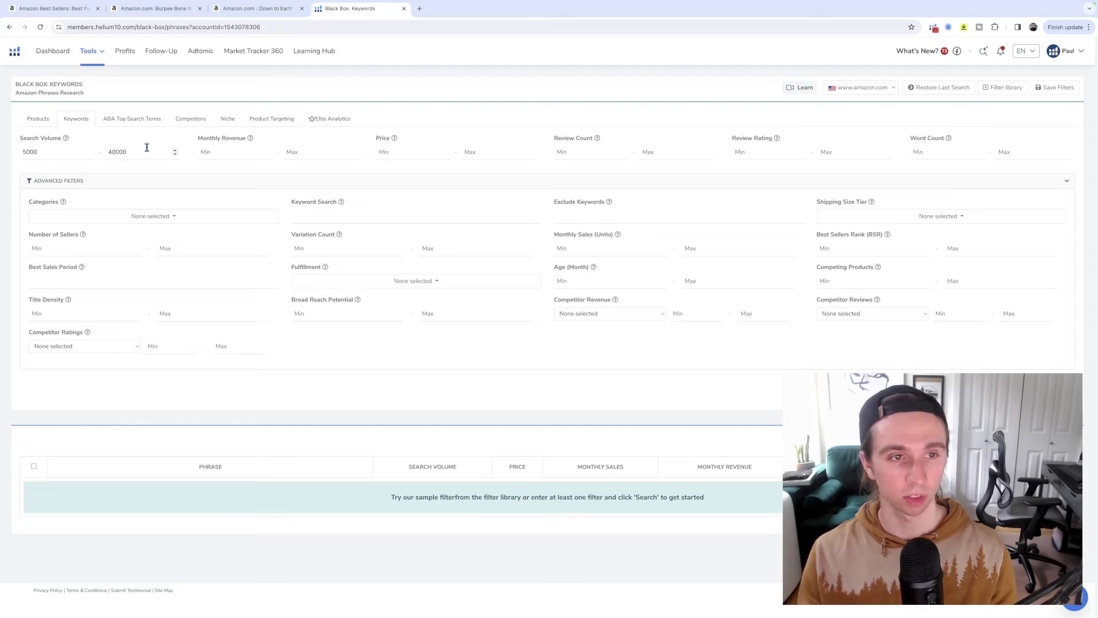
left_click(108, 152)
key("Delete")
type("3")
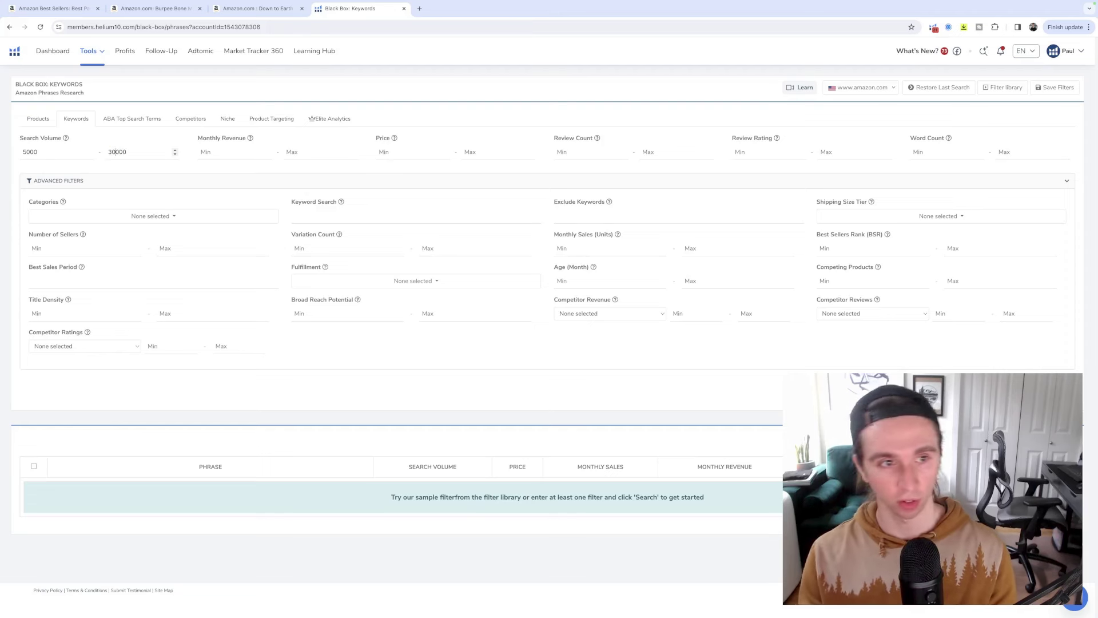
Step: Set the Black Box monthly revenue range to a minimum of 20000 and a maximum of 180000
left_click(261, 155)
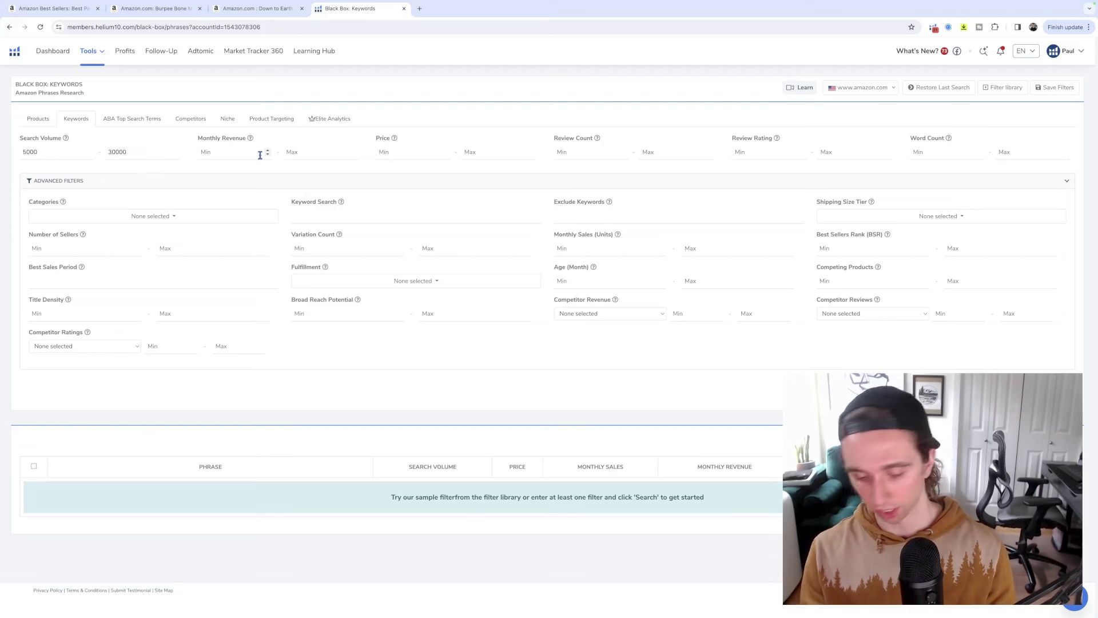
type("20000")
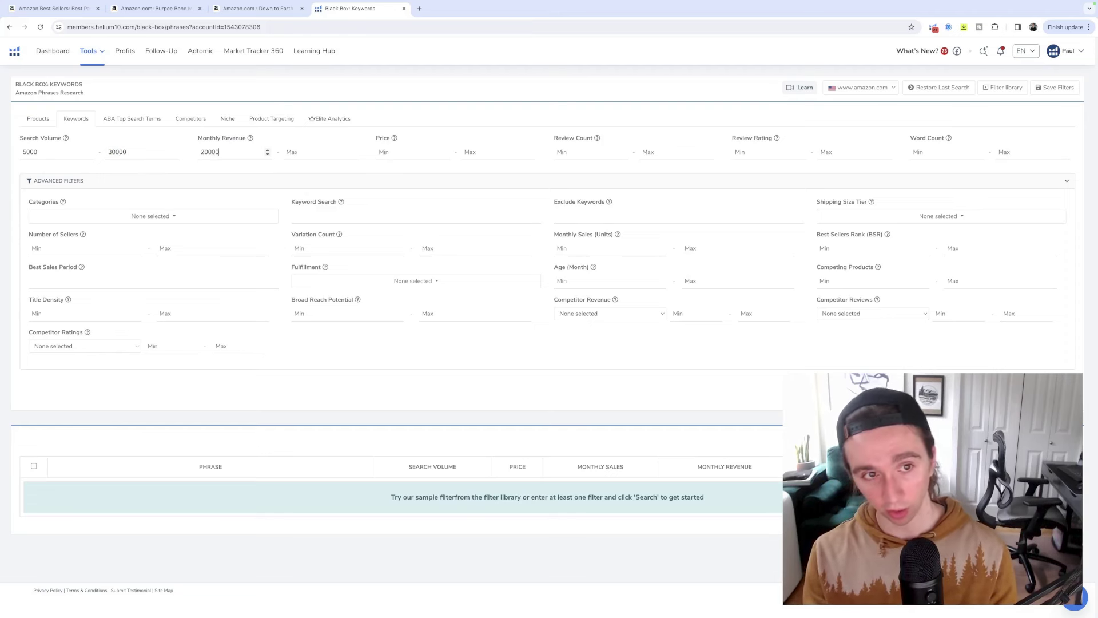
left_click(293, 152)
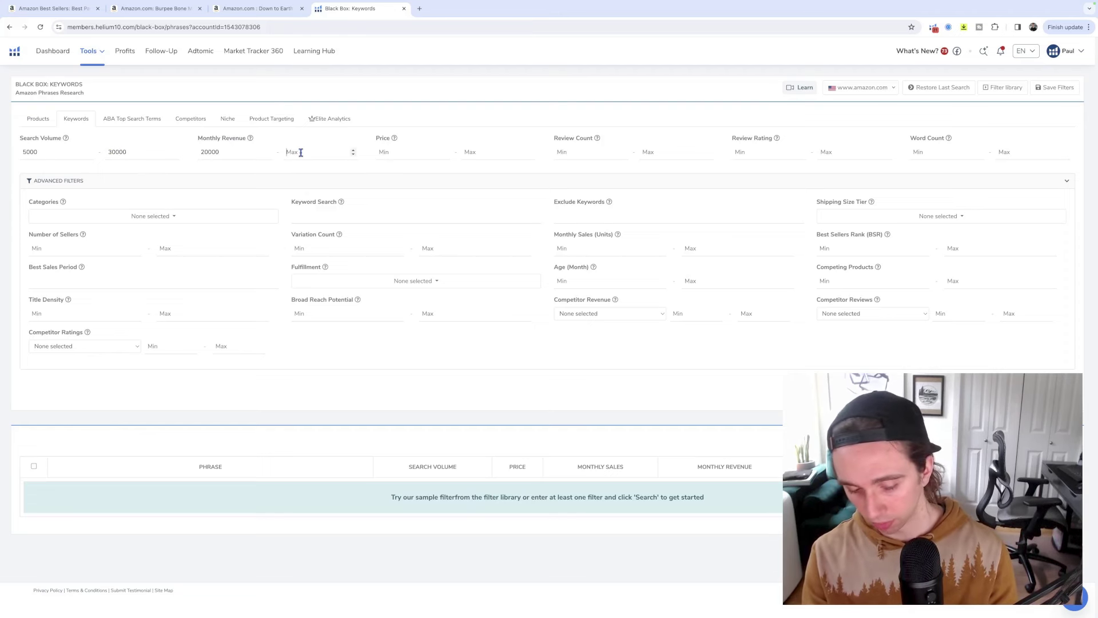
type("180000")
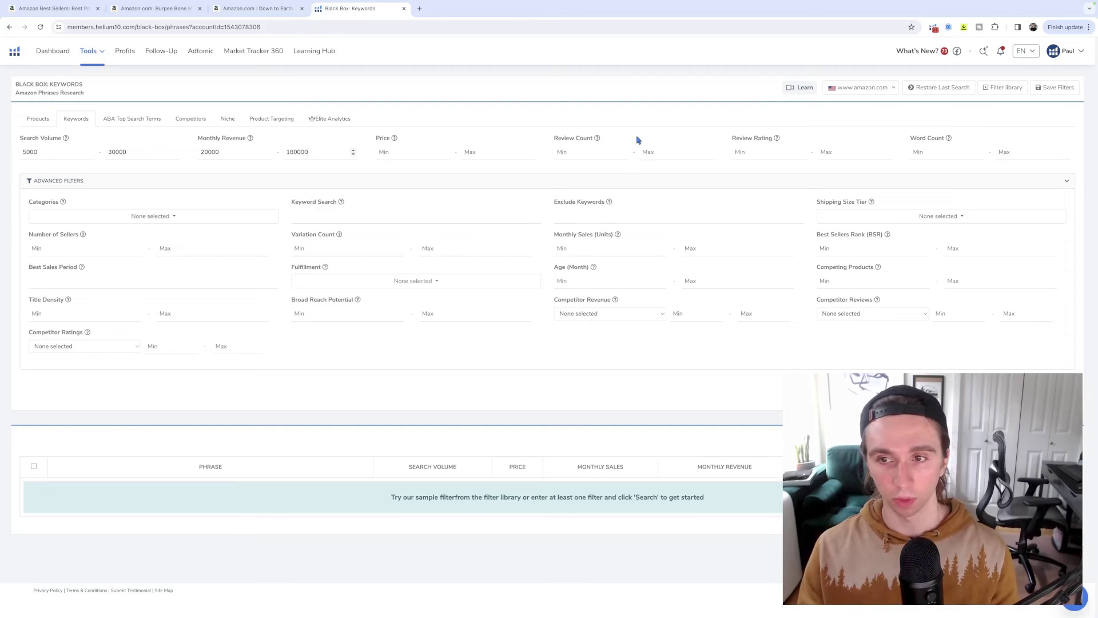
Step: Run the Black Box keyword search with no category selected and skim the first phrases in the results
left_click(165, 216)
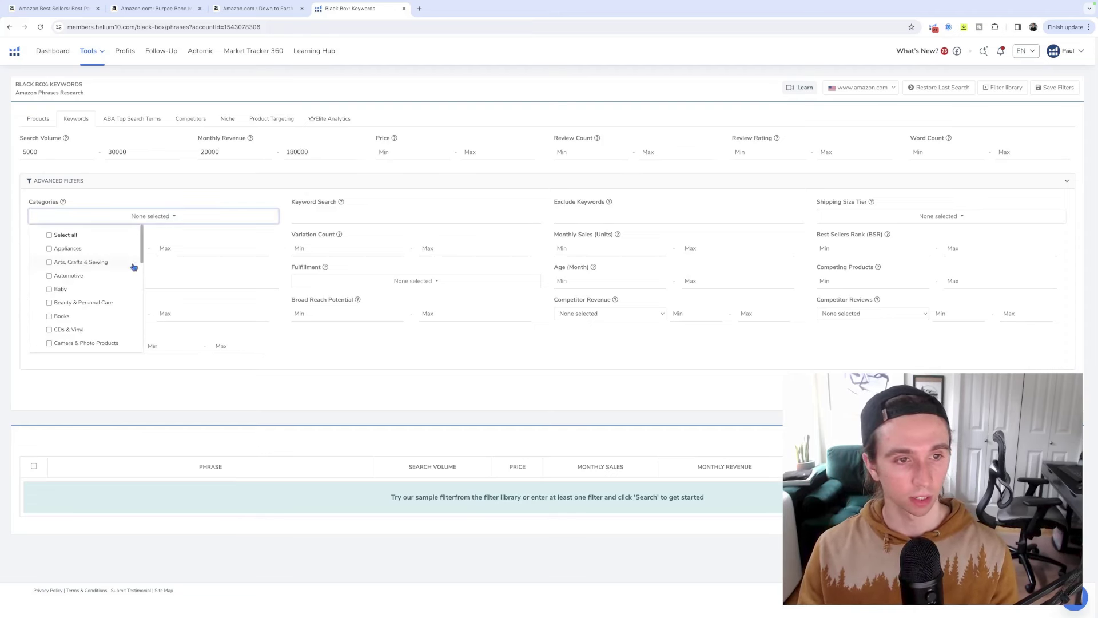
left_click(259, 235)
left_click(1041, 390)
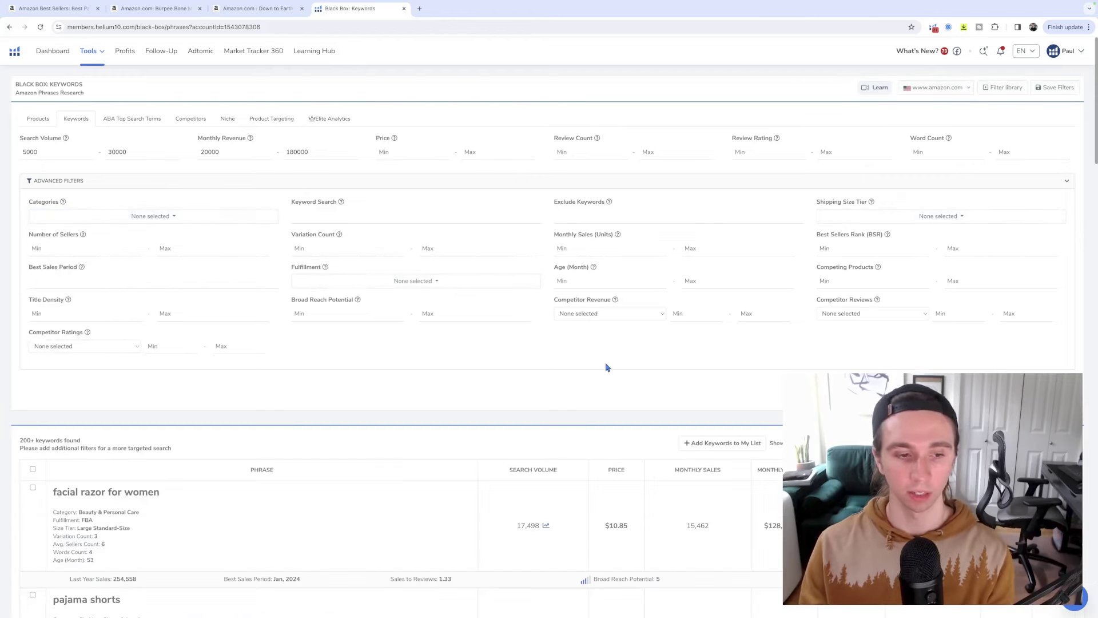
scroll(607, 368, "down", 5)
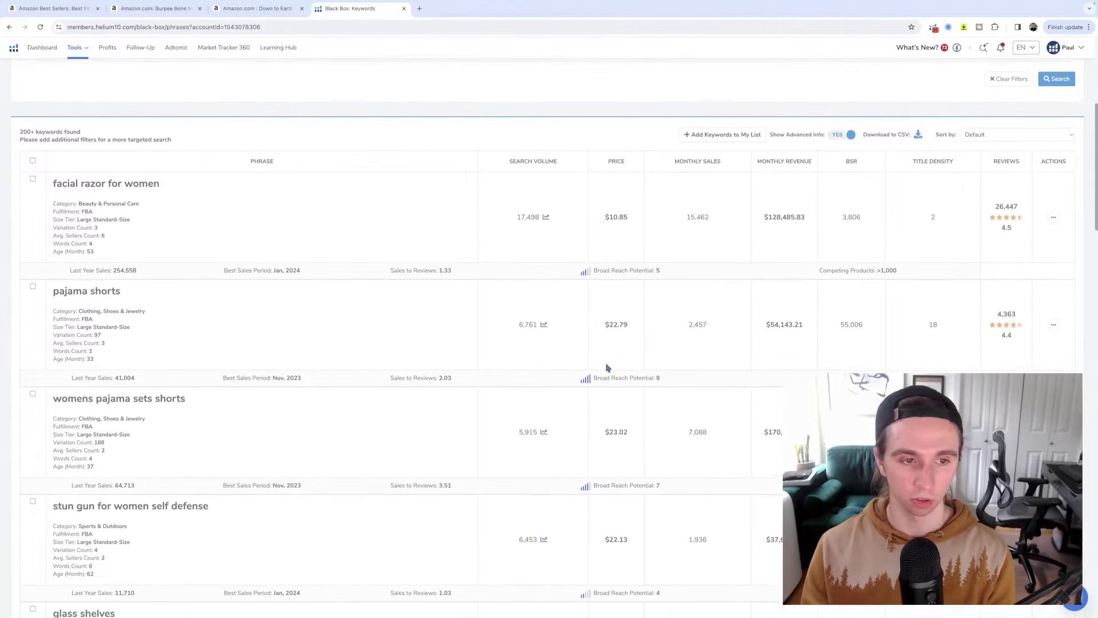
scroll(332, 358, "down", 7)
scroll(321, 363, "up", 6)
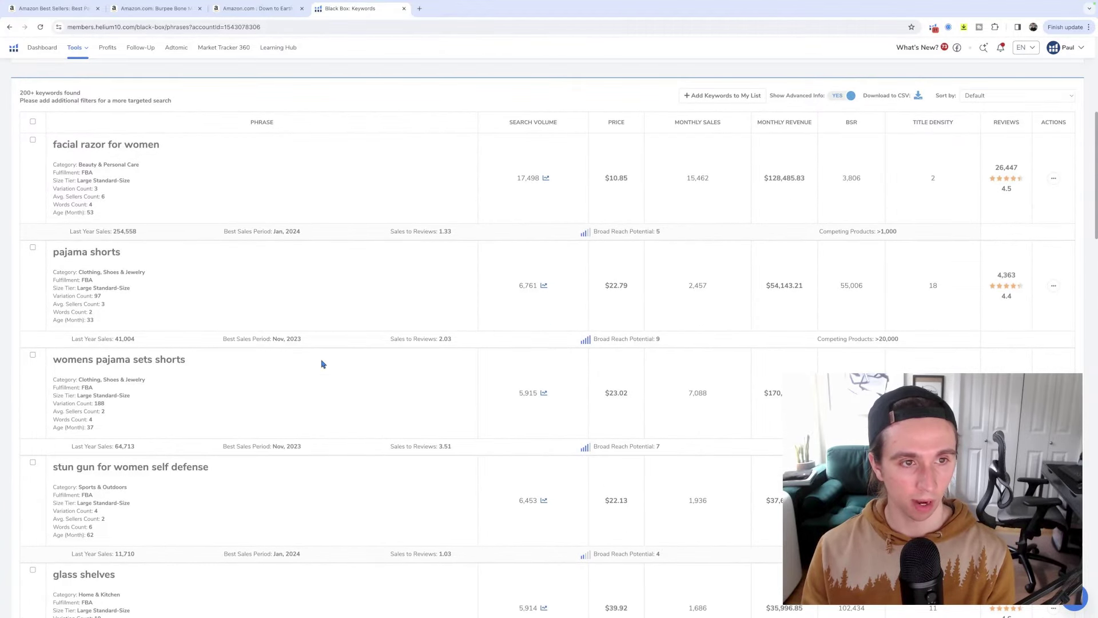
Step: Open the Amazon search results for the phrase "facial razor for women" and examine the competing listings' prices, reviews and monthly purchases
left_click(1053, 178)
left_click(1029, 197)
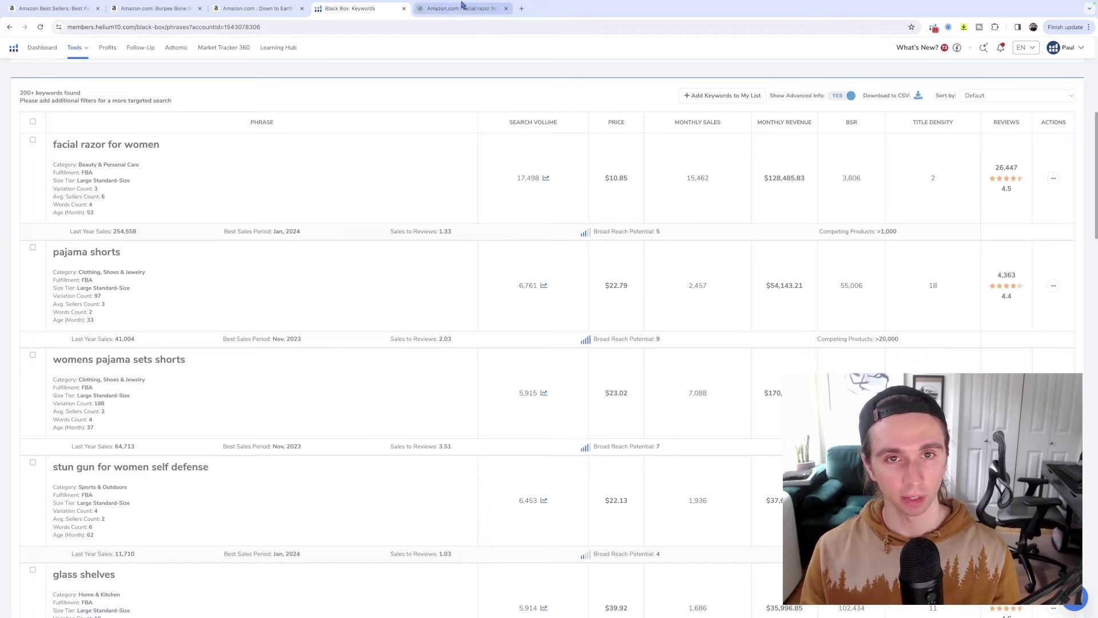
left_click(463, 7)
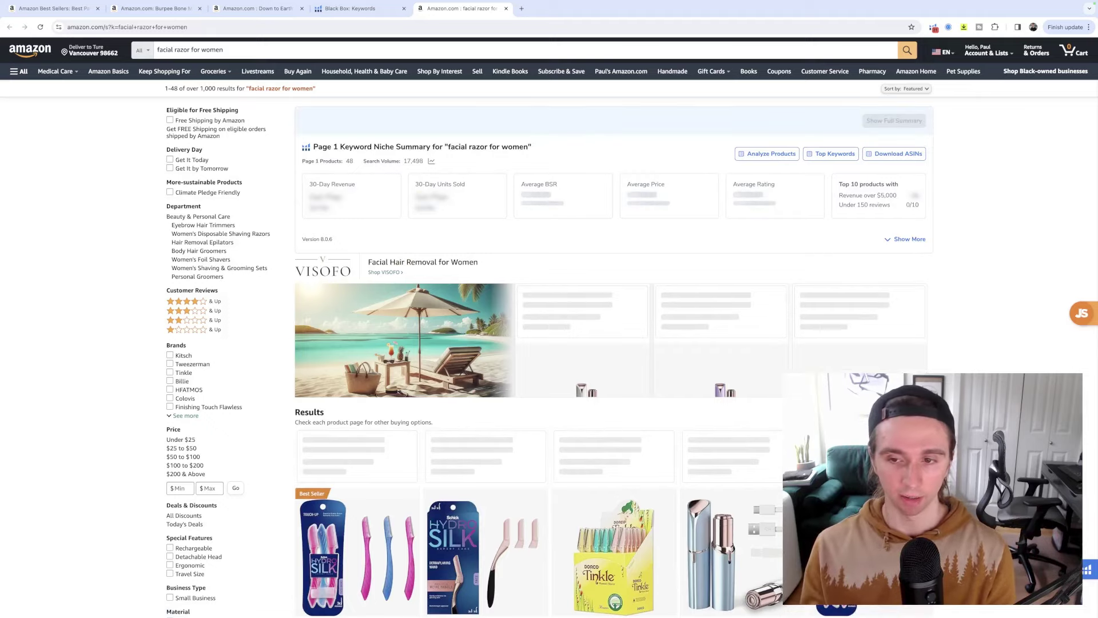
scroll(1034, 275, "down", 6)
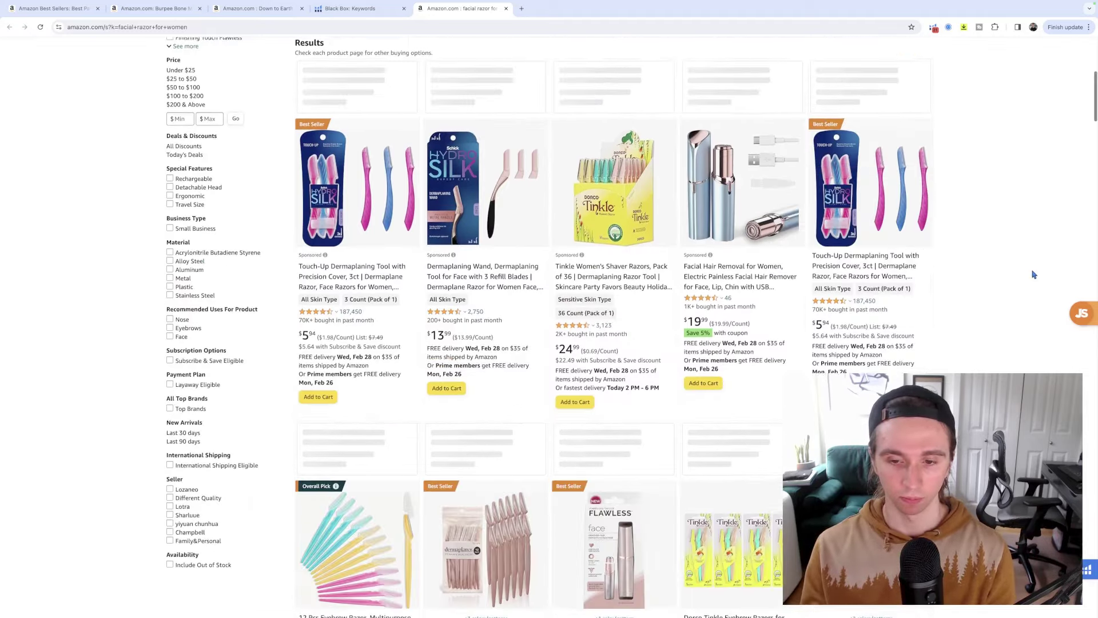
scroll(1034, 275, "down", 2)
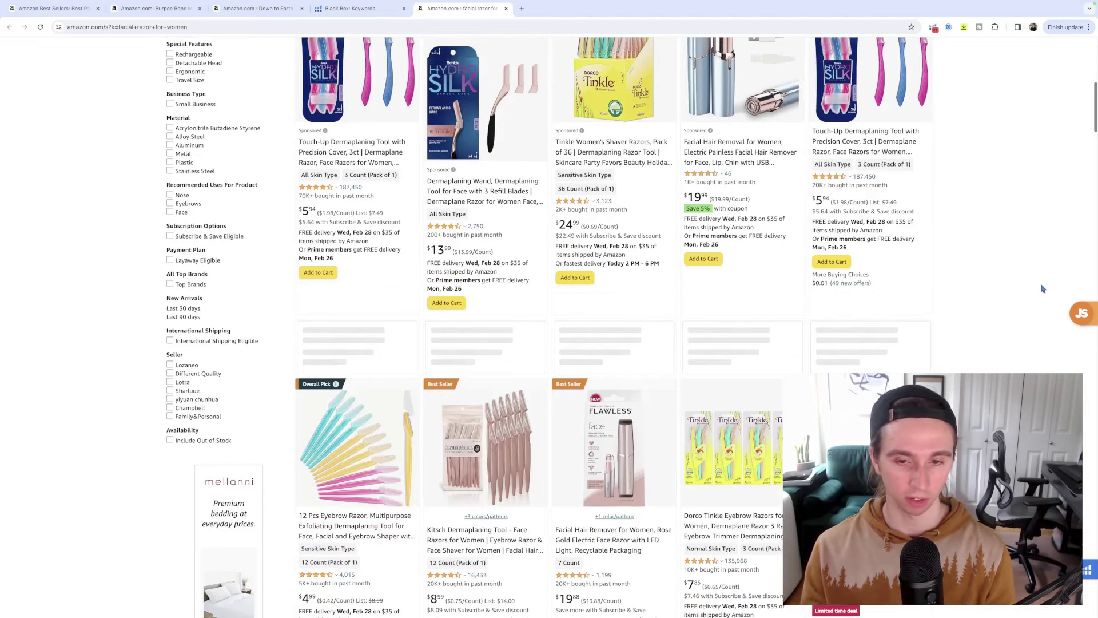
scroll(1041, 341, "down", 1)
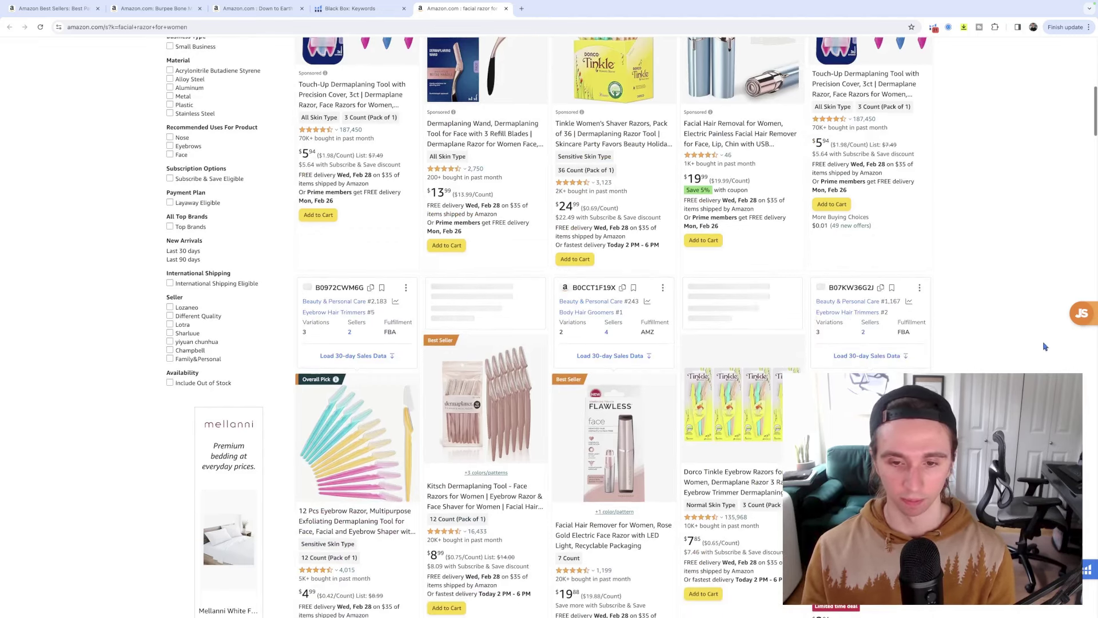
scroll(1045, 347, "down", 5)
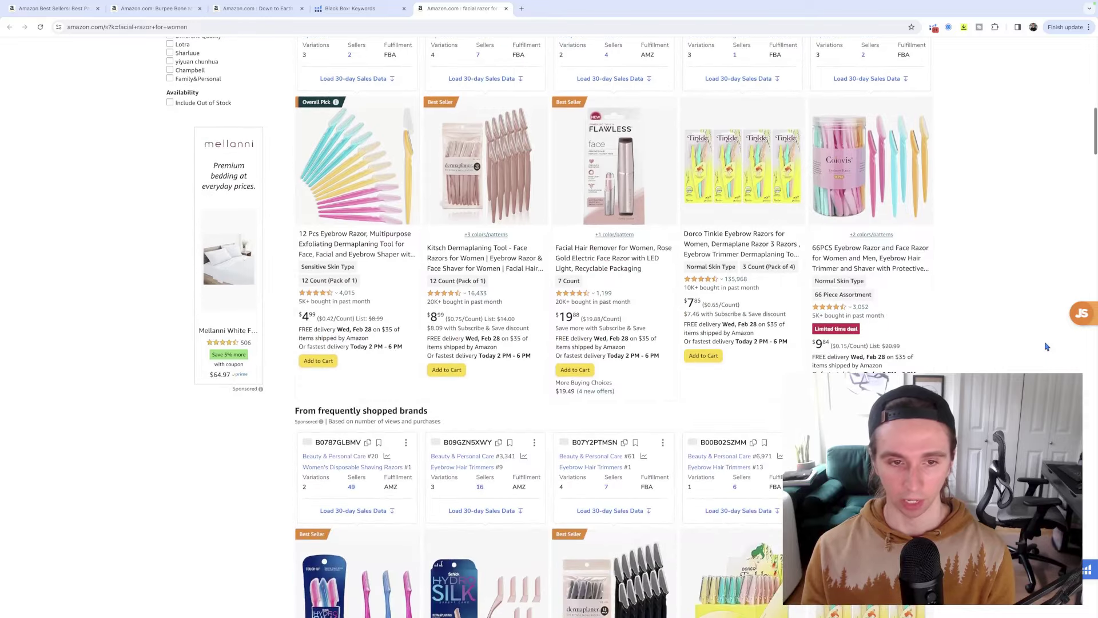
scroll(1046, 346, "down", 7)
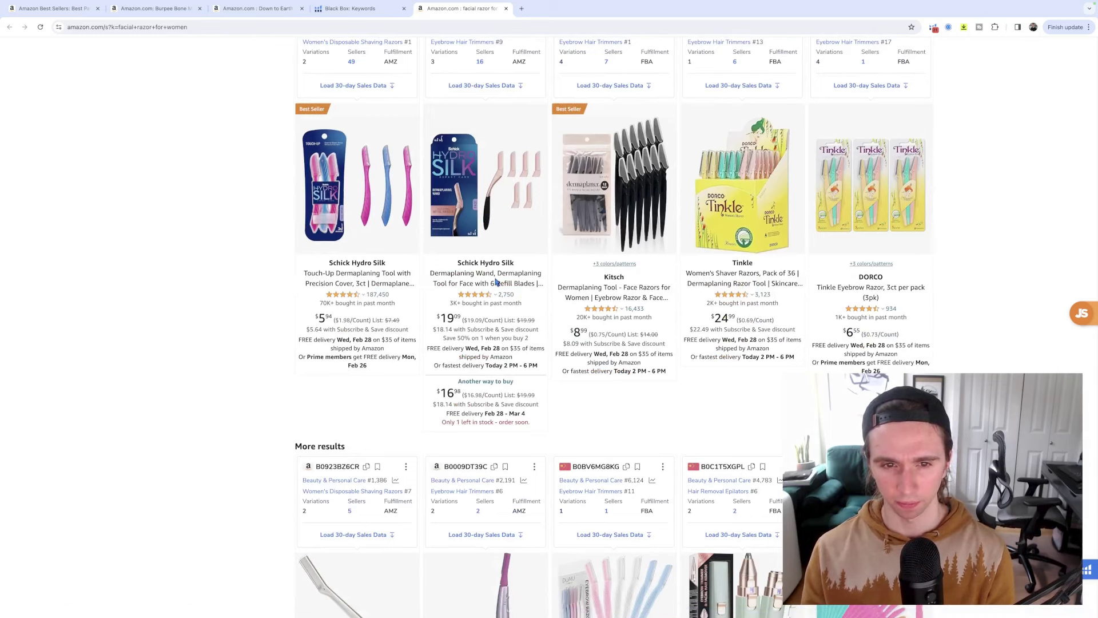
scroll(495, 234, "down", 4)
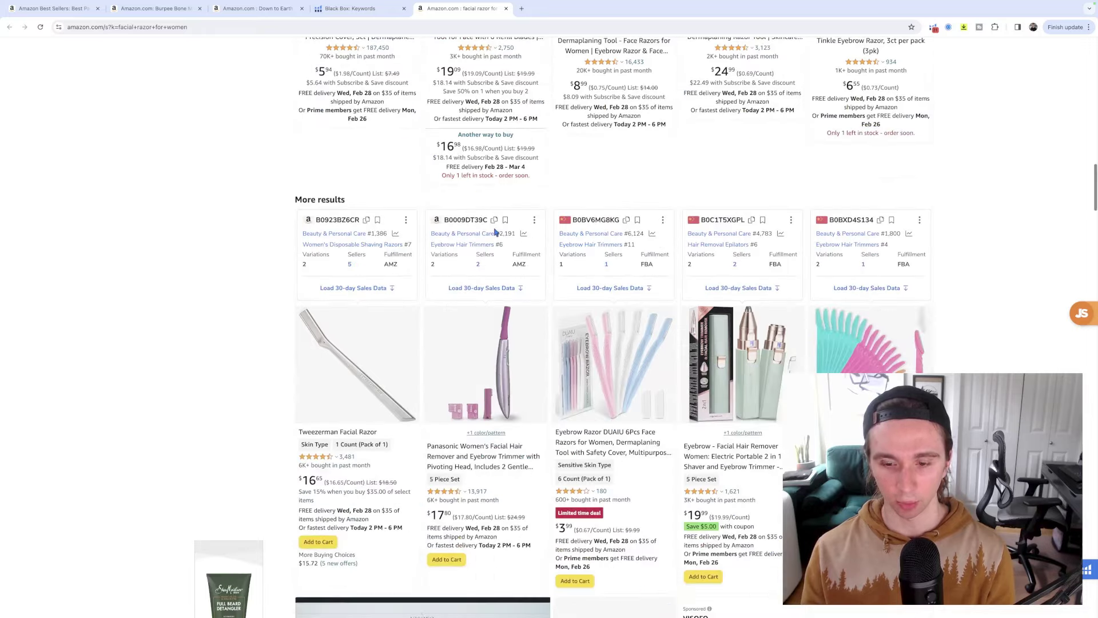
scroll(496, 231, "up", 15)
Step: Compare the Amazon search phrase "facial razor for women" with its Black Box entry, highlighting the words "facial razor" there
left_click(254, 50)
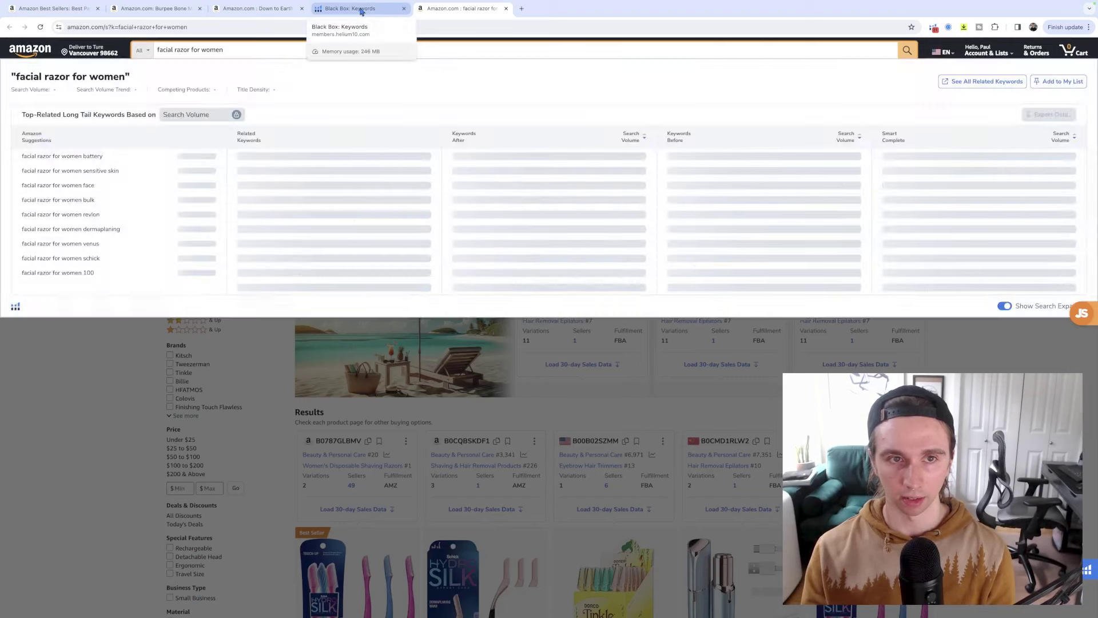
left_click(236, 51)
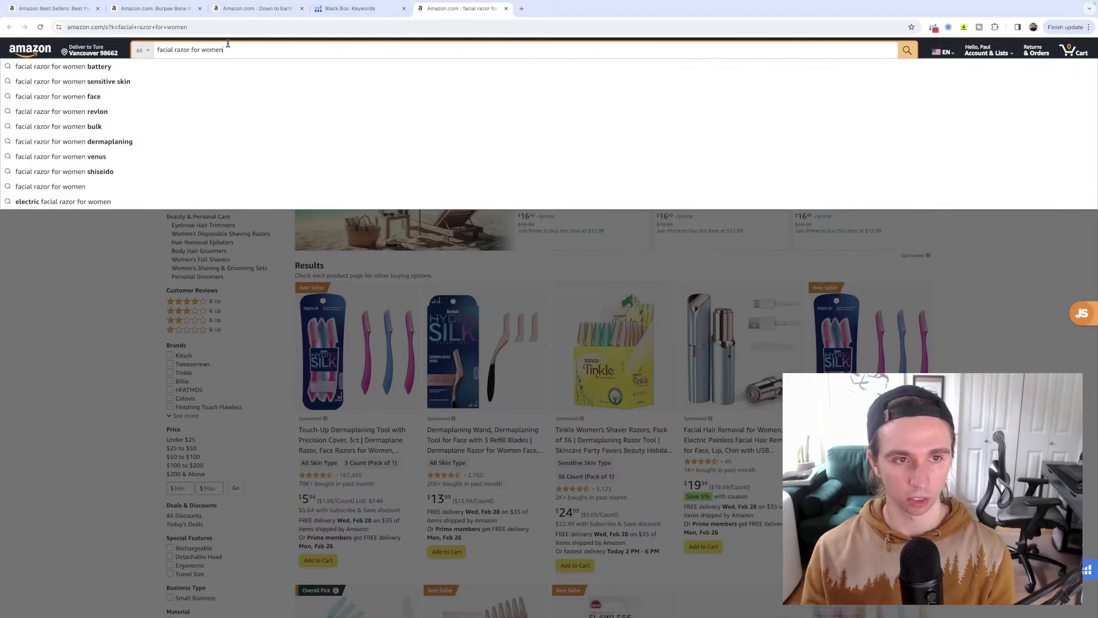
left_click(356, 12)
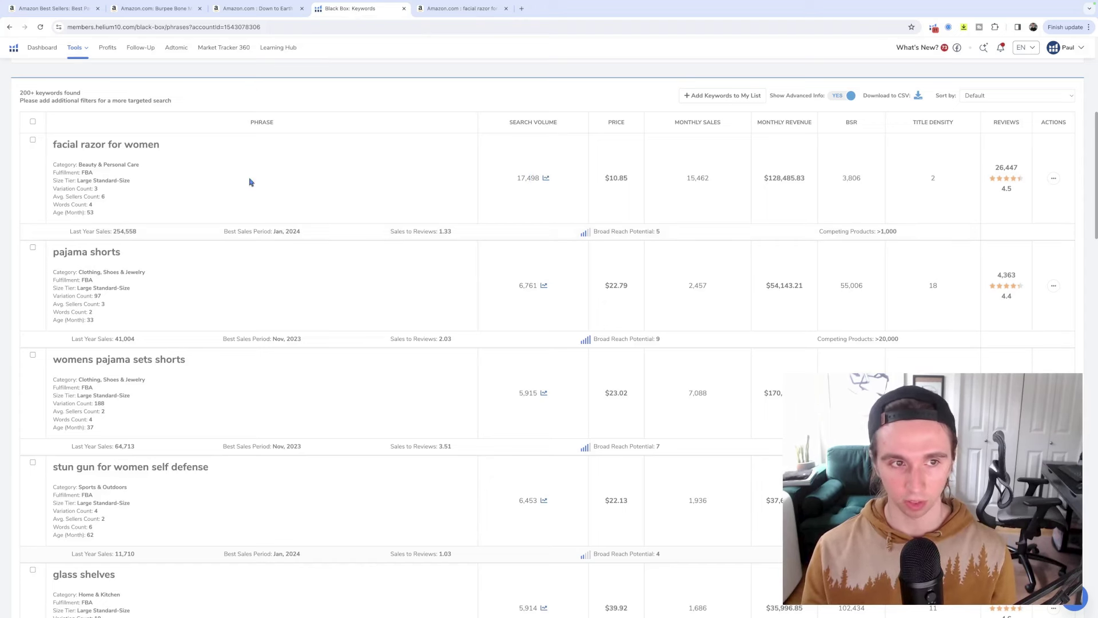
left_click_drag(53, 144, 105, 145)
left_click(472, 10)
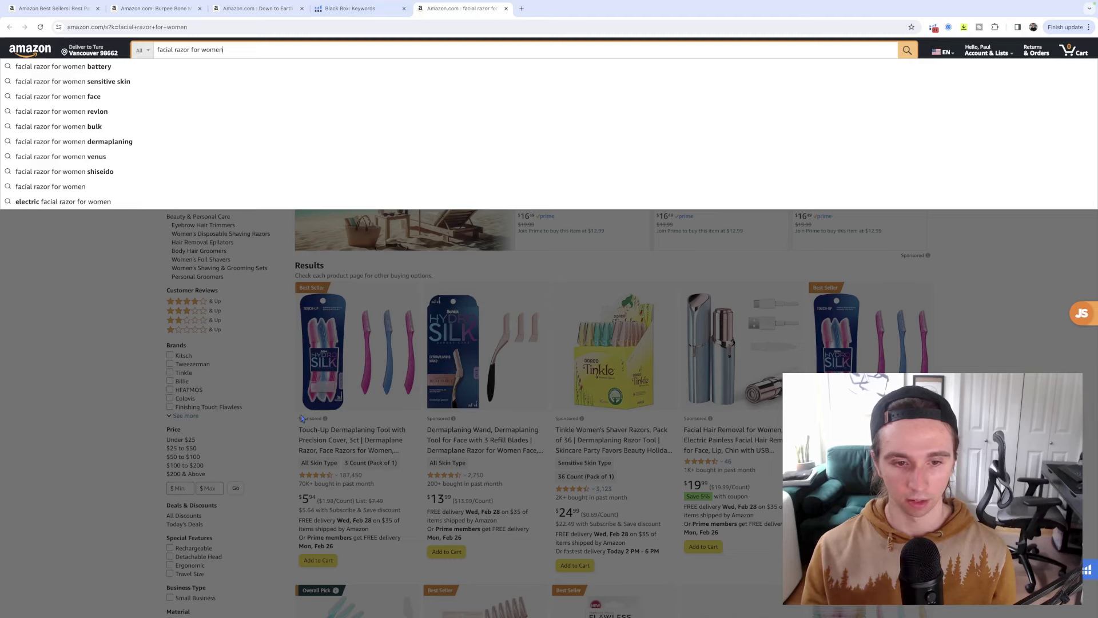
left_click(269, 421)
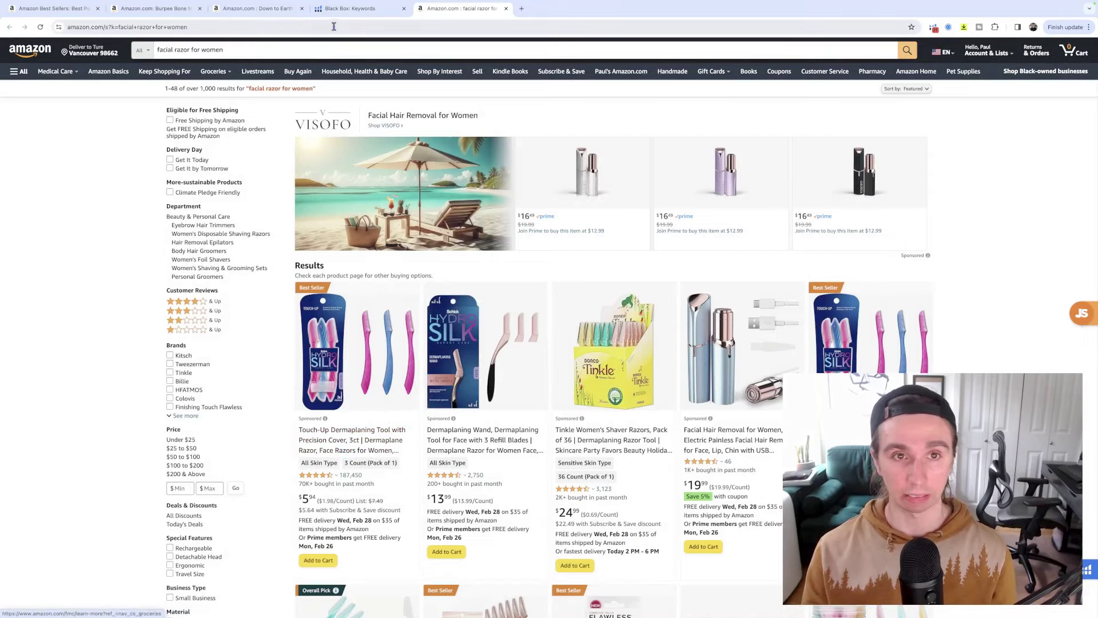
Step: Return to Black Box and look through the remaining phrases on the first results page for product ideas
left_click(349, 16)
scroll(311, 220, "down", 1)
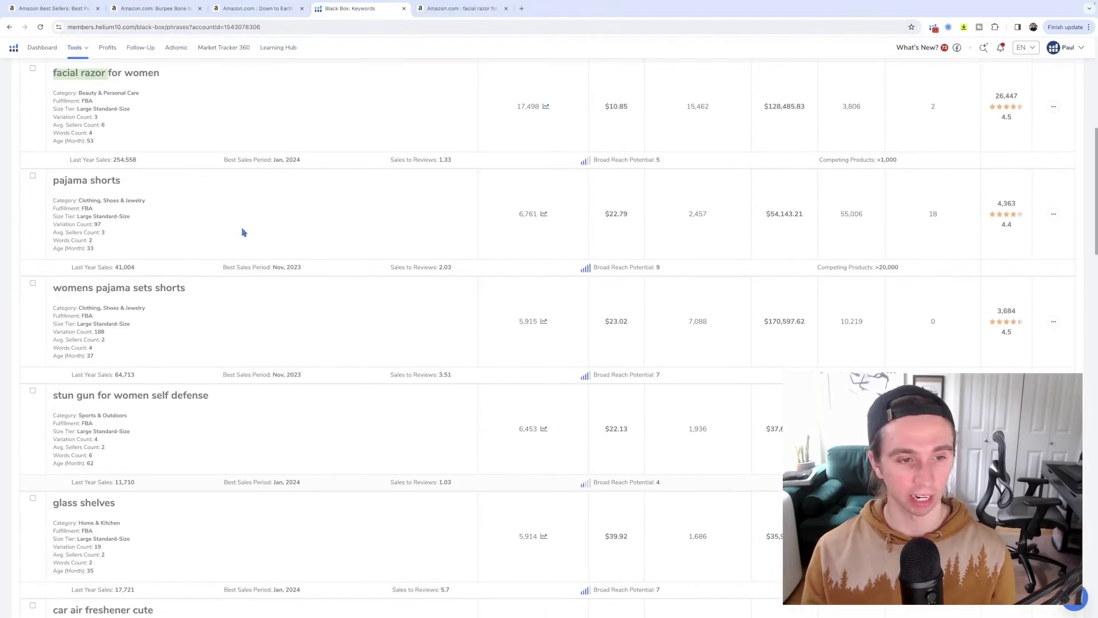
scroll(199, 260, "down", 10)
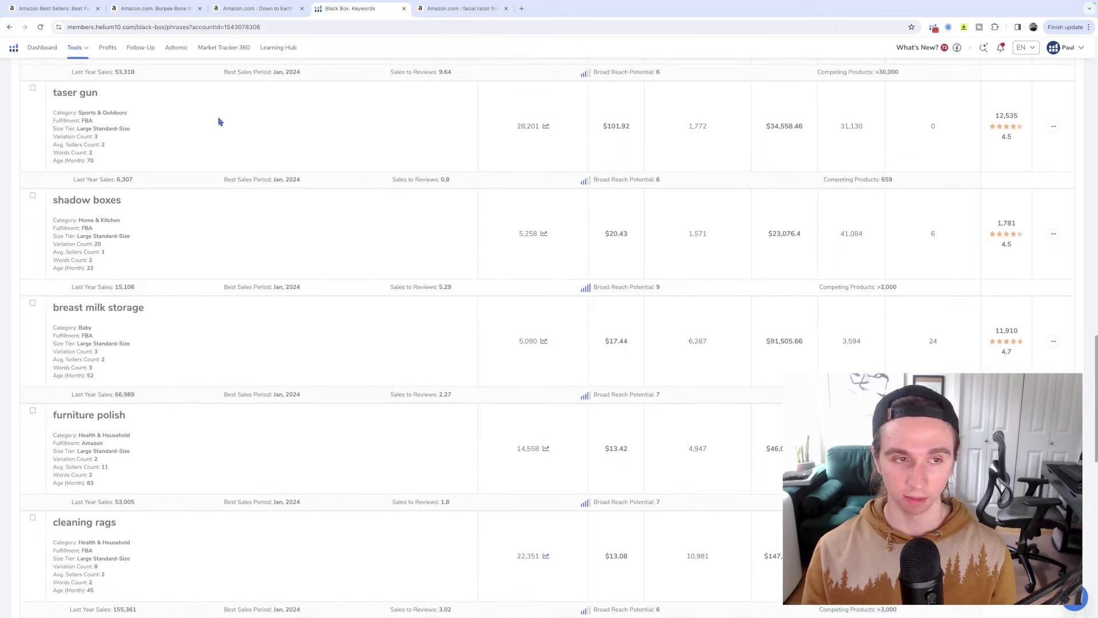
scroll(198, 214, "down", 3)
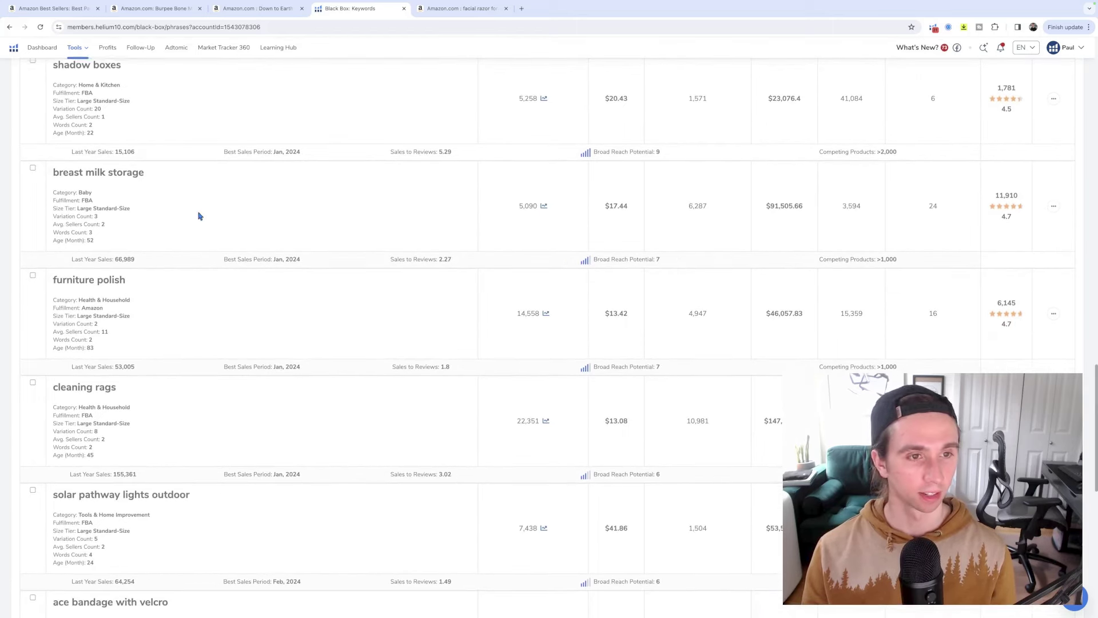
scroll(197, 213, "down", 1)
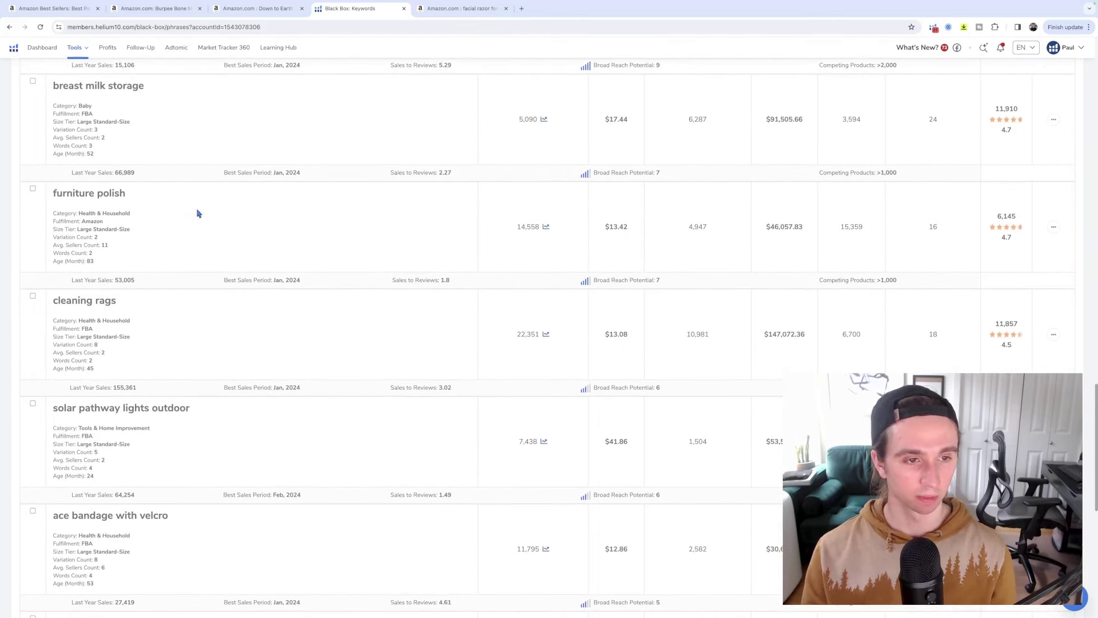
scroll(198, 214, "down", 1)
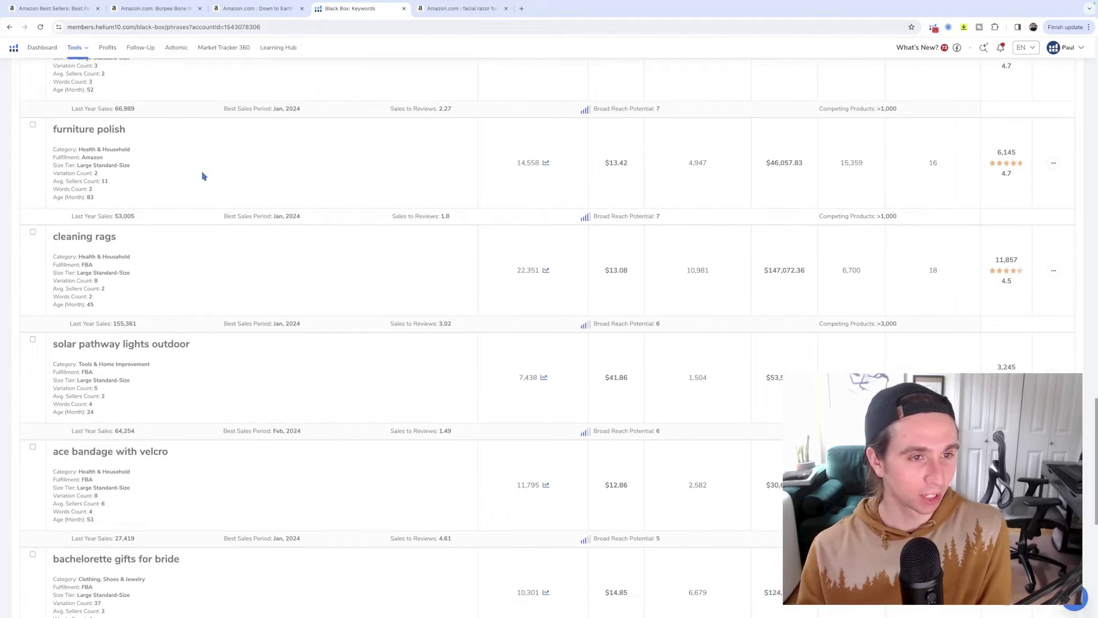
scroll(203, 176, "down", 4)
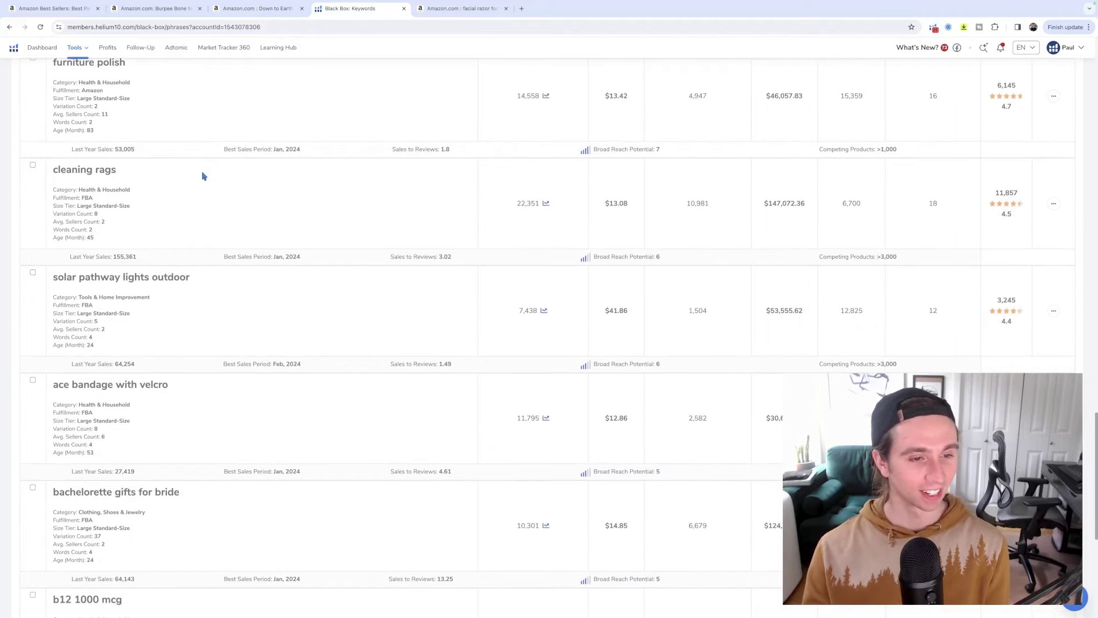
scroll(203, 176, "down", 3)
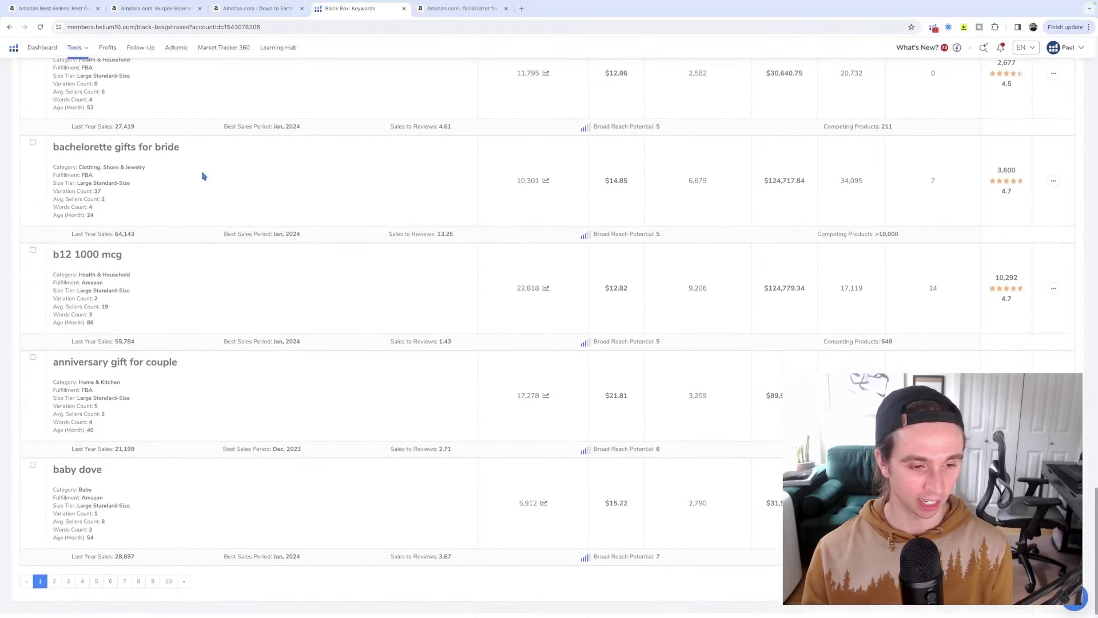
scroll(202, 448, "up", 1)
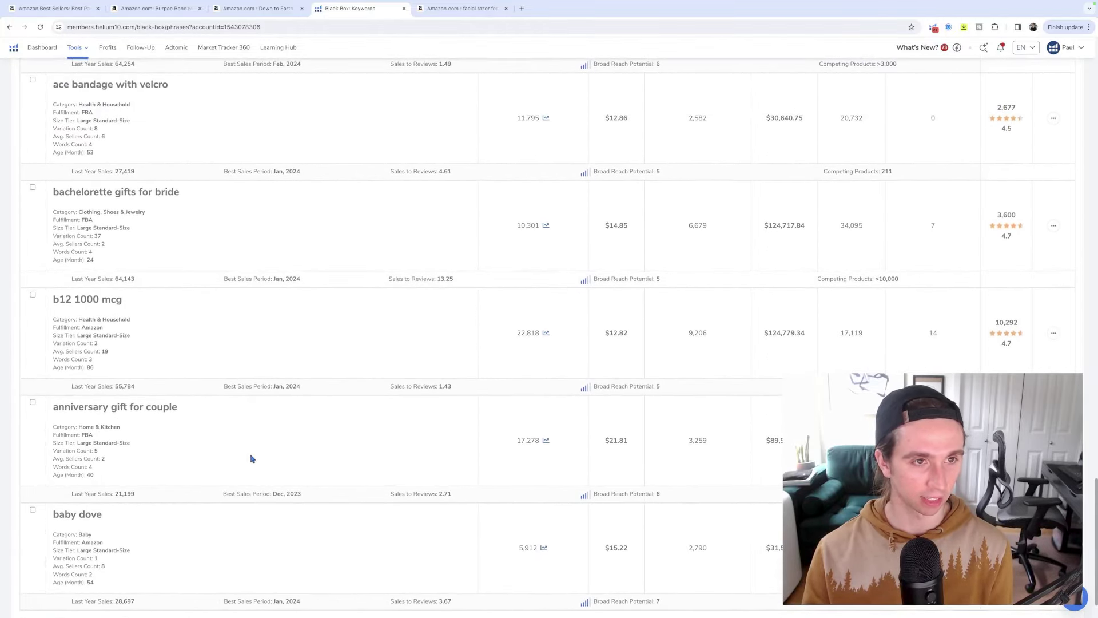
scroll(234, 468, "down", 2)
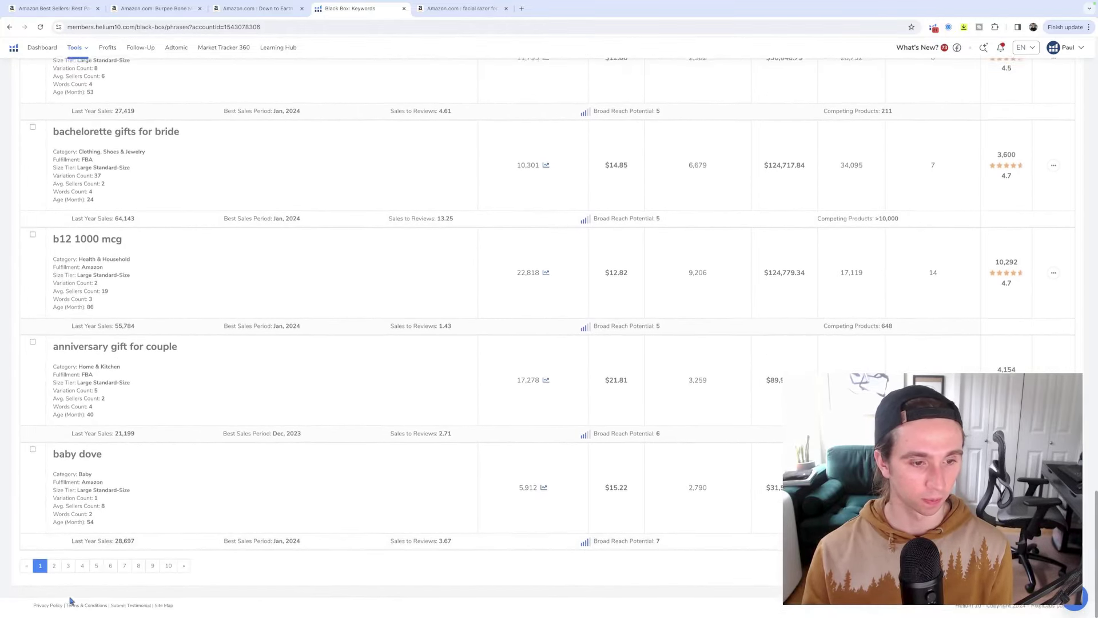
Step: Open a further page of the Black Box keyword results and review its phrases for product ideas
left_click(88, 560)
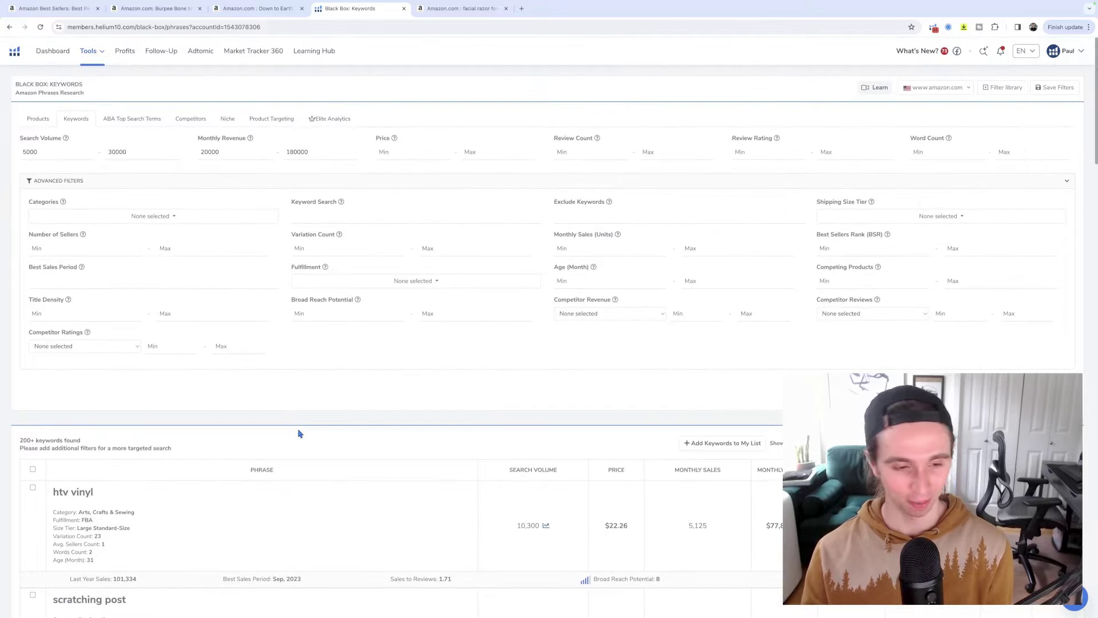
scroll(301, 462, "down", 6)
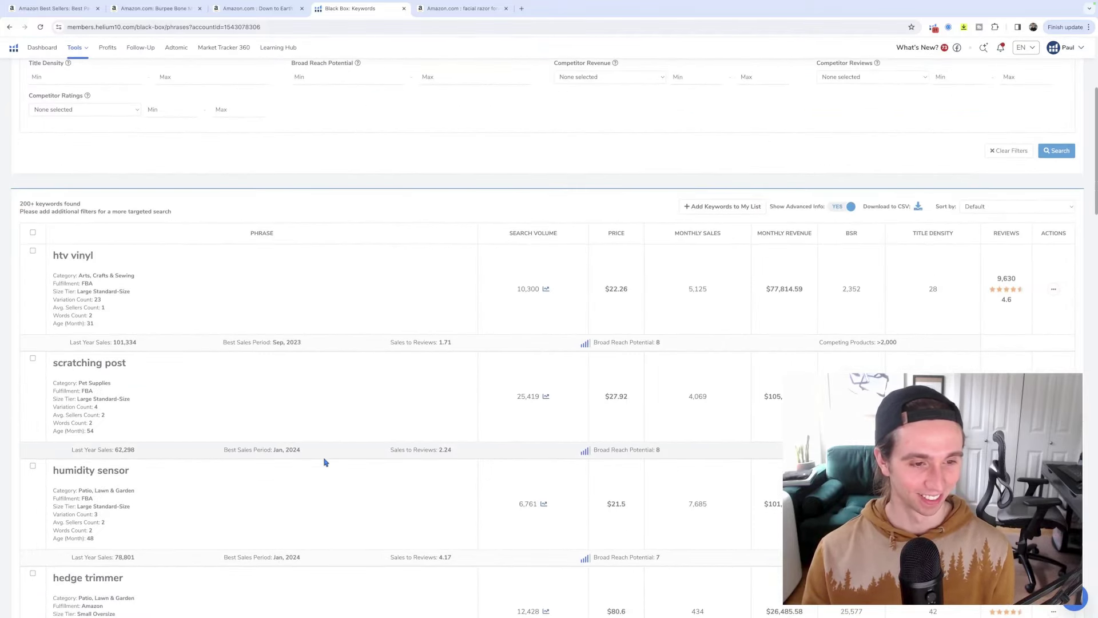
scroll(324, 462, "down", 4)
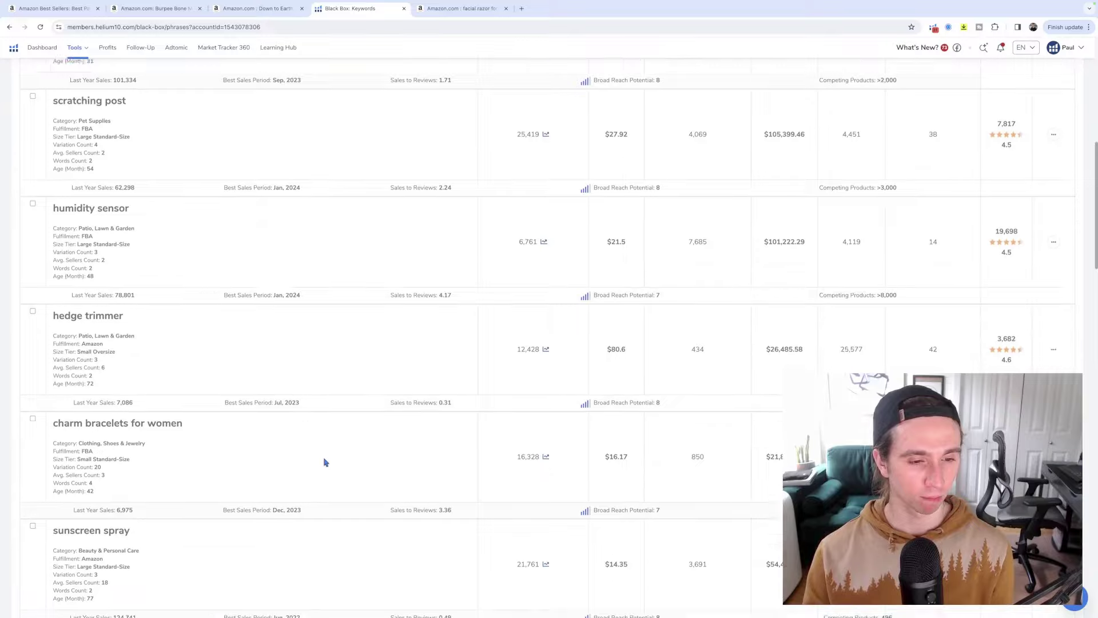
scroll(324, 462, "down", 3)
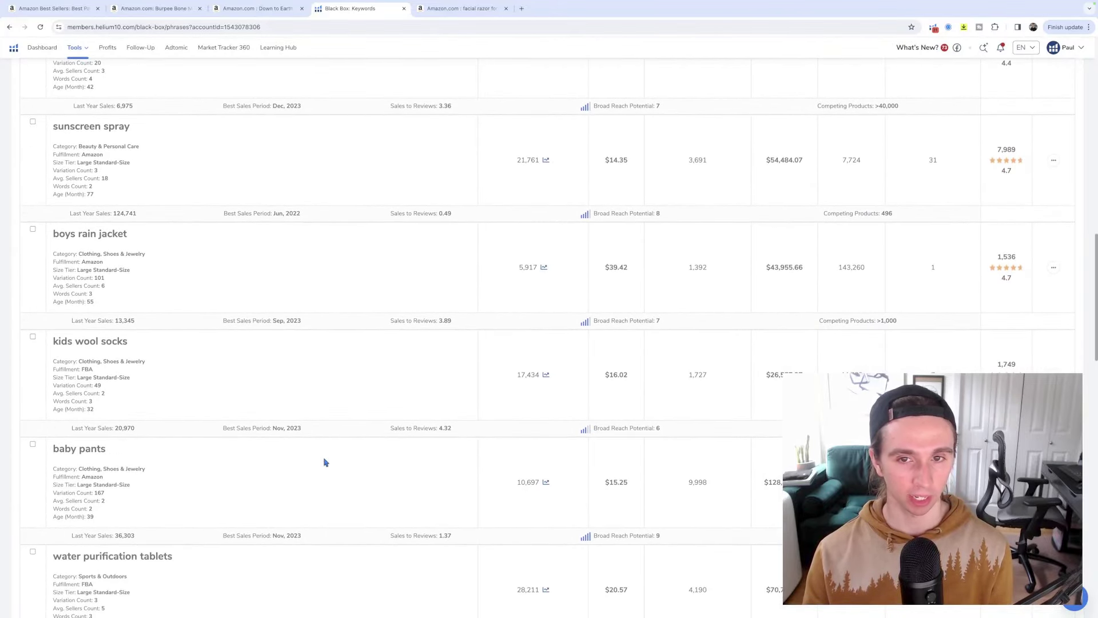
scroll(324, 462, "down", 1)
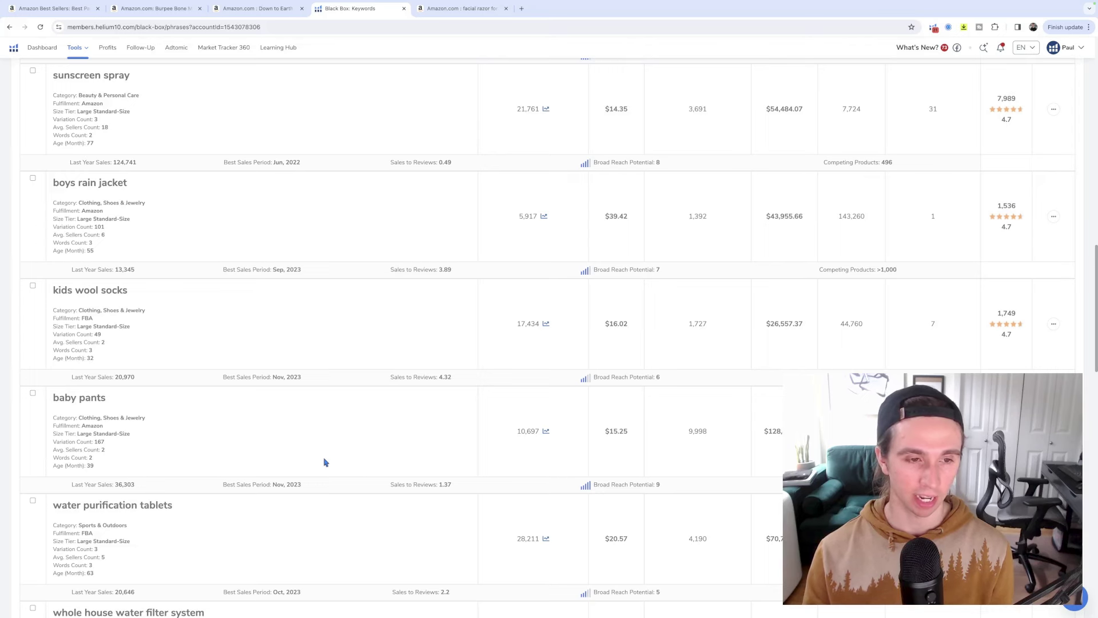
scroll(324, 462, "down", 3)
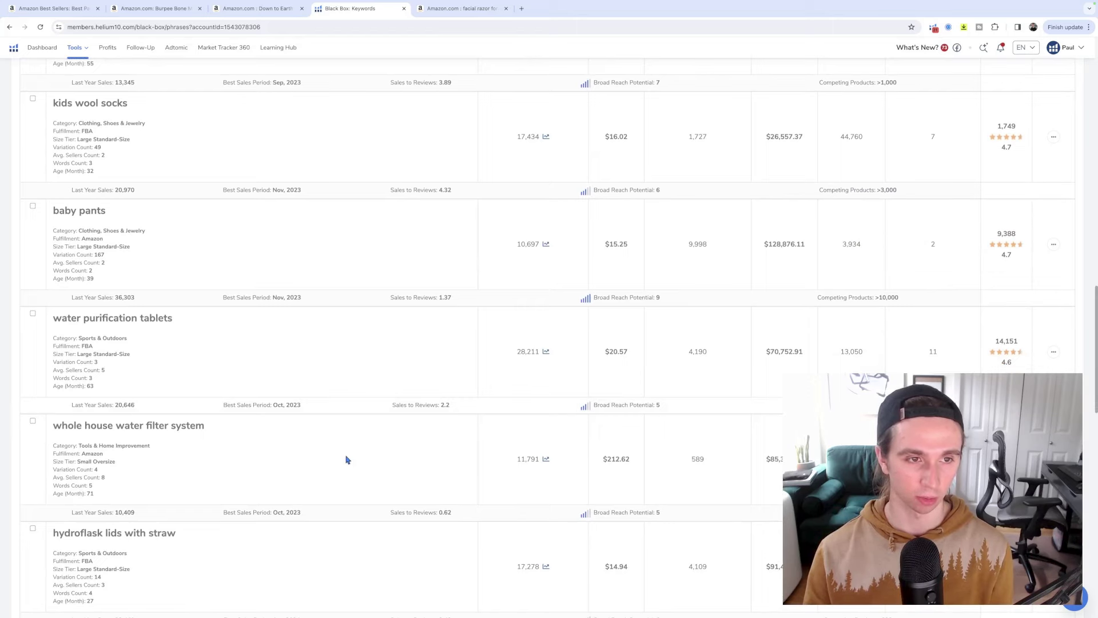
scroll(347, 459, "down", 7)
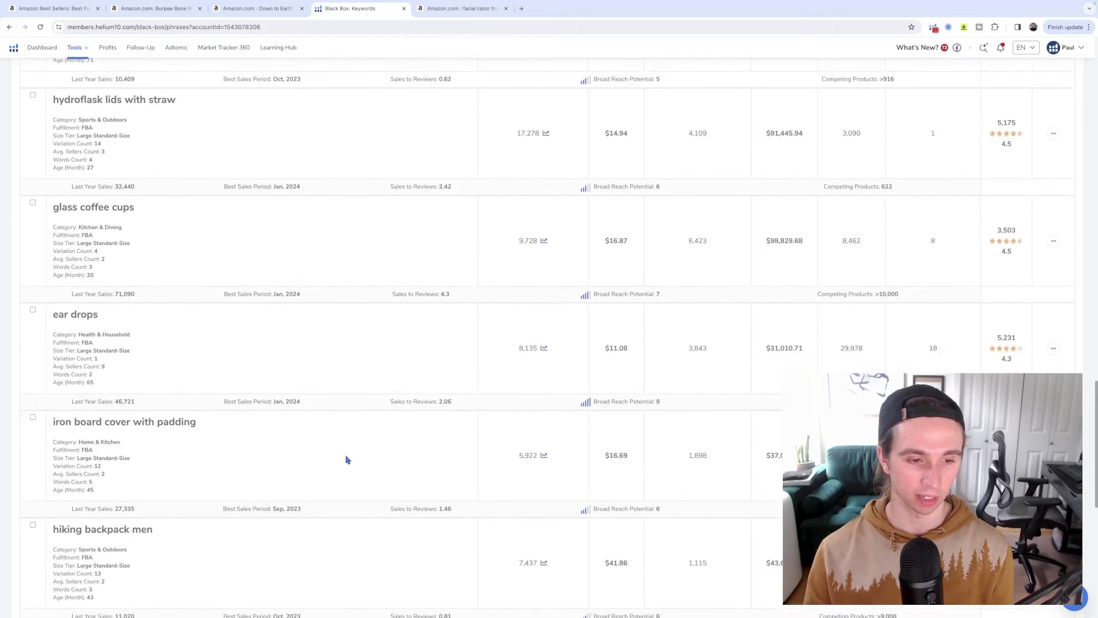
scroll(346, 459, "down", 3)
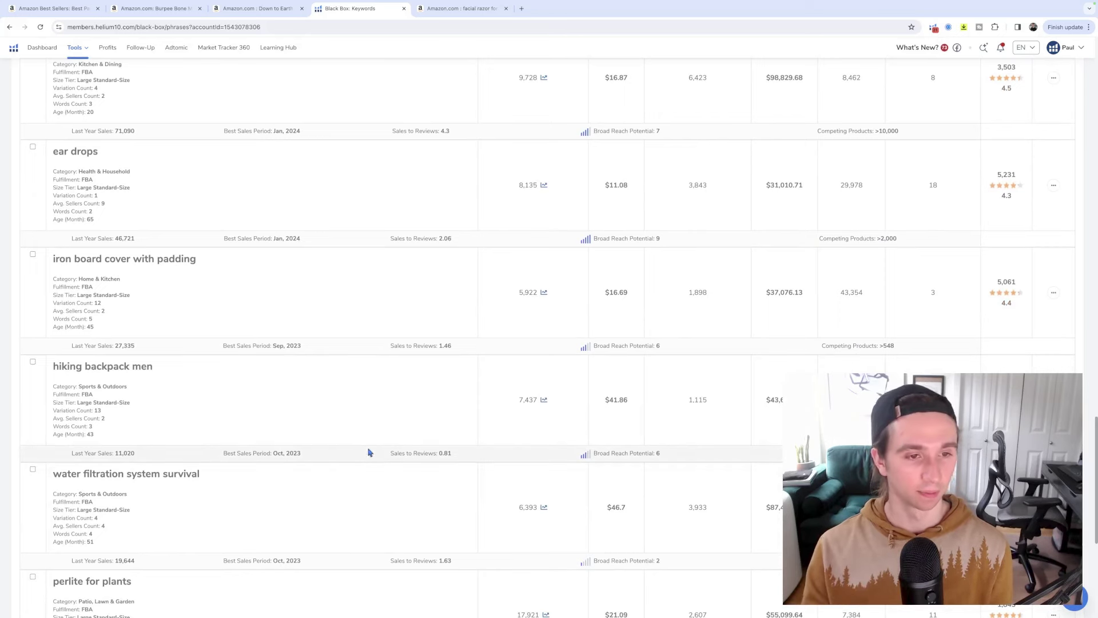
scroll(315, 280, "down", 1)
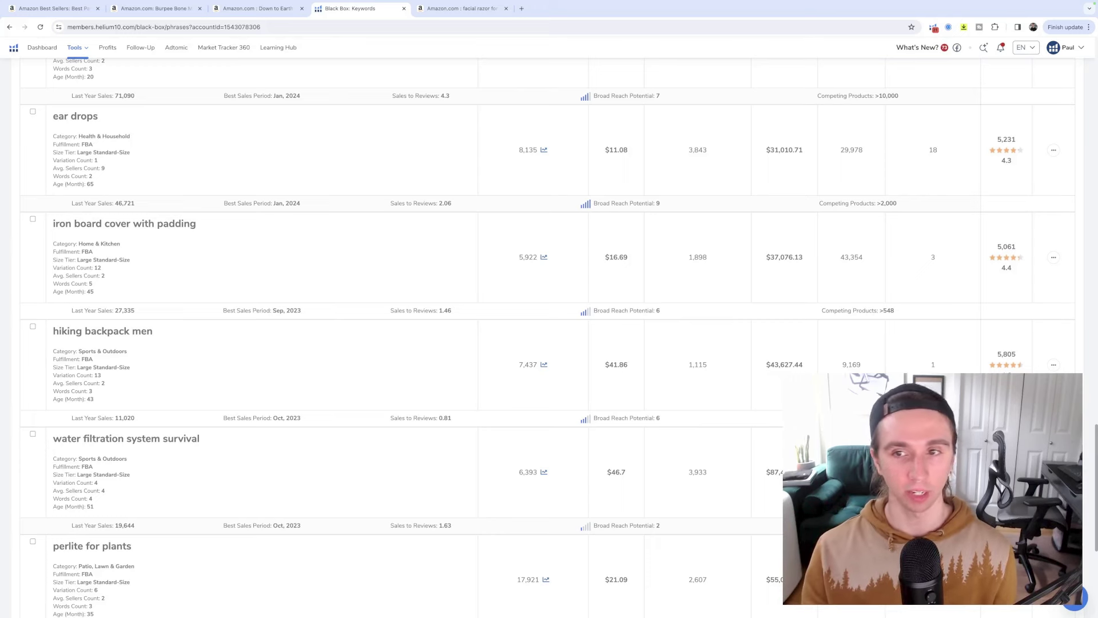
Step: Open the Amazon search results for the Black Box phrase "ear drops" and bring them into view
left_click(1053, 150)
left_click(1029, 169)
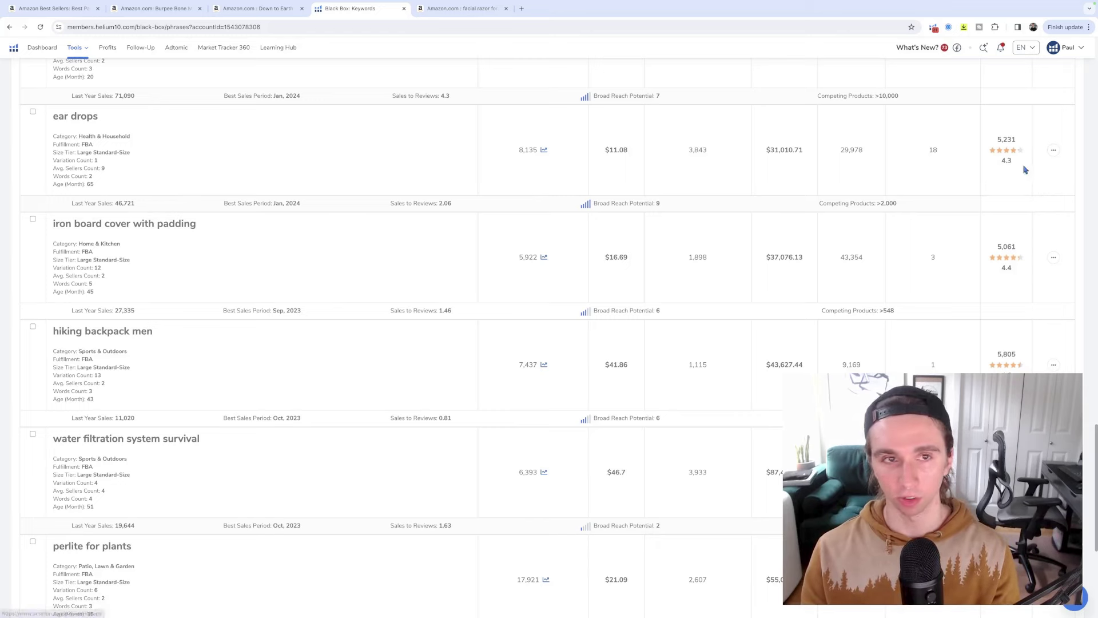
left_click(558, 9)
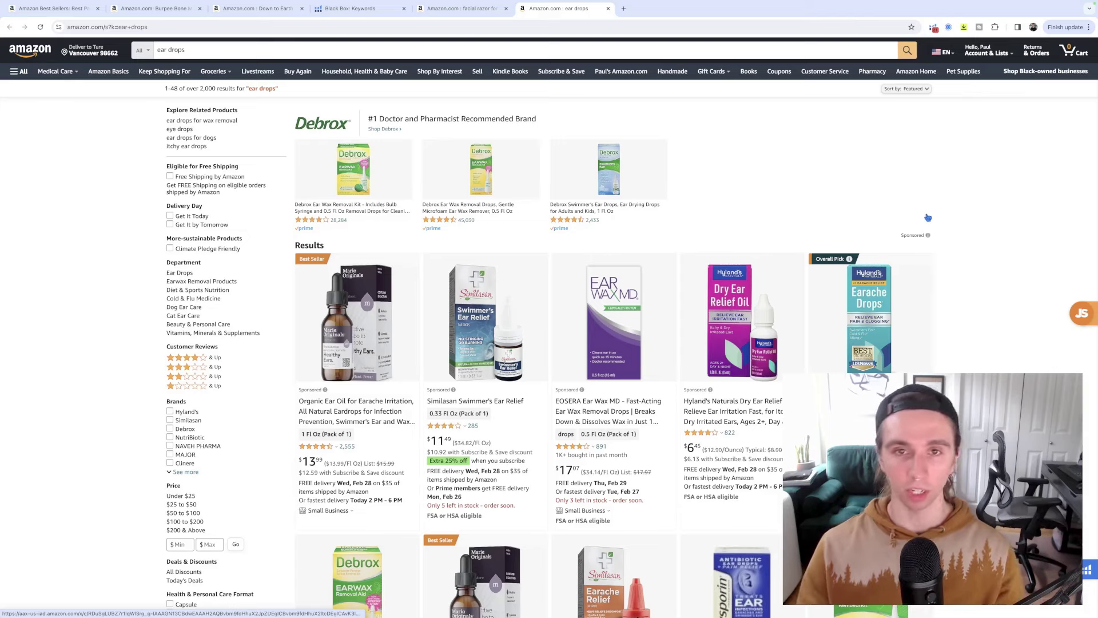
Step: Search Google for "google trends" in a new browser tab and open the Google Trends site
left_click(624, 9)
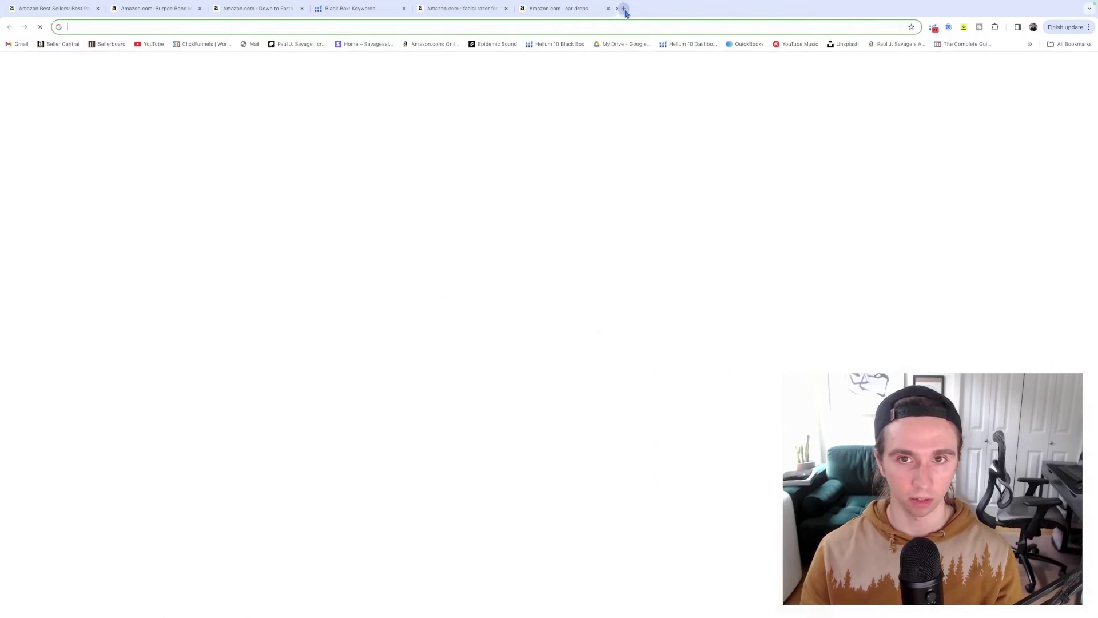
left_click(1029, 46)
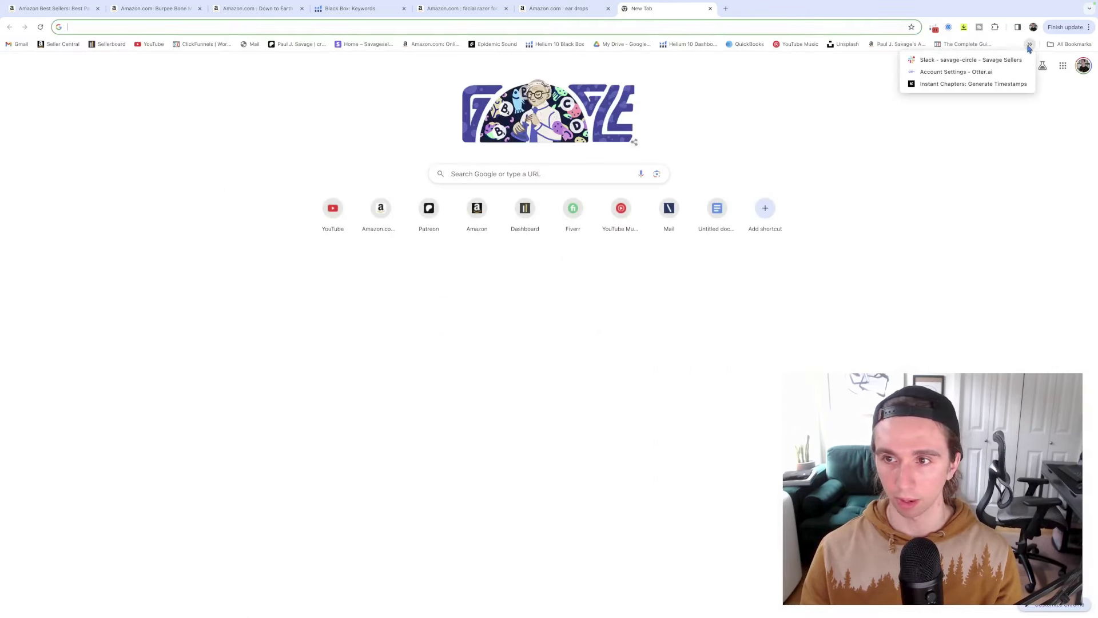
left_click(922, 118)
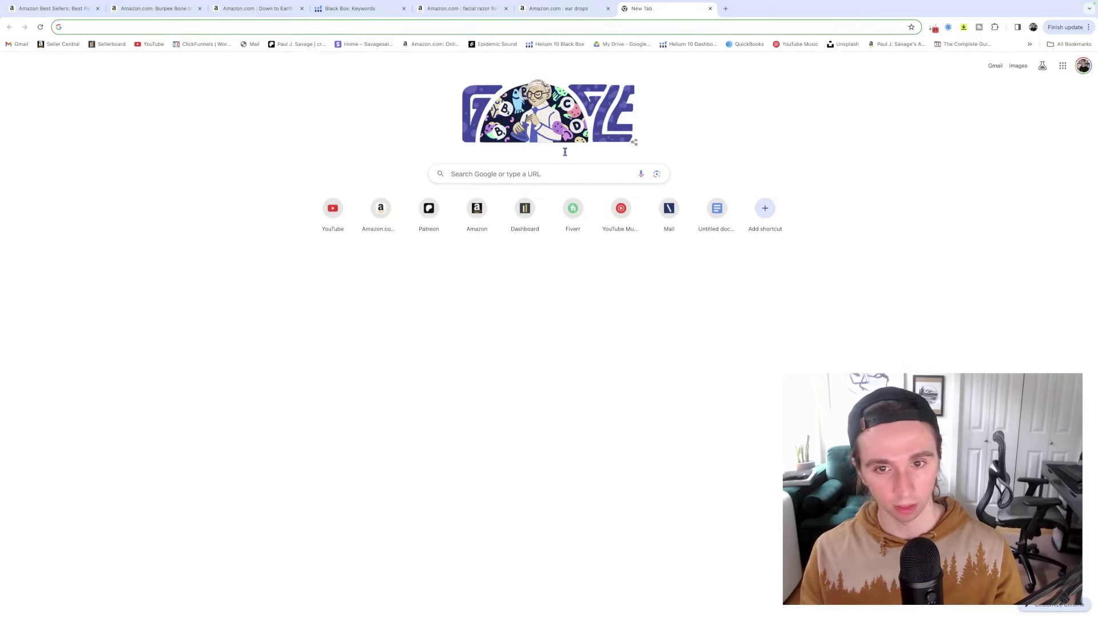
left_click(550, 179)
type("google ")
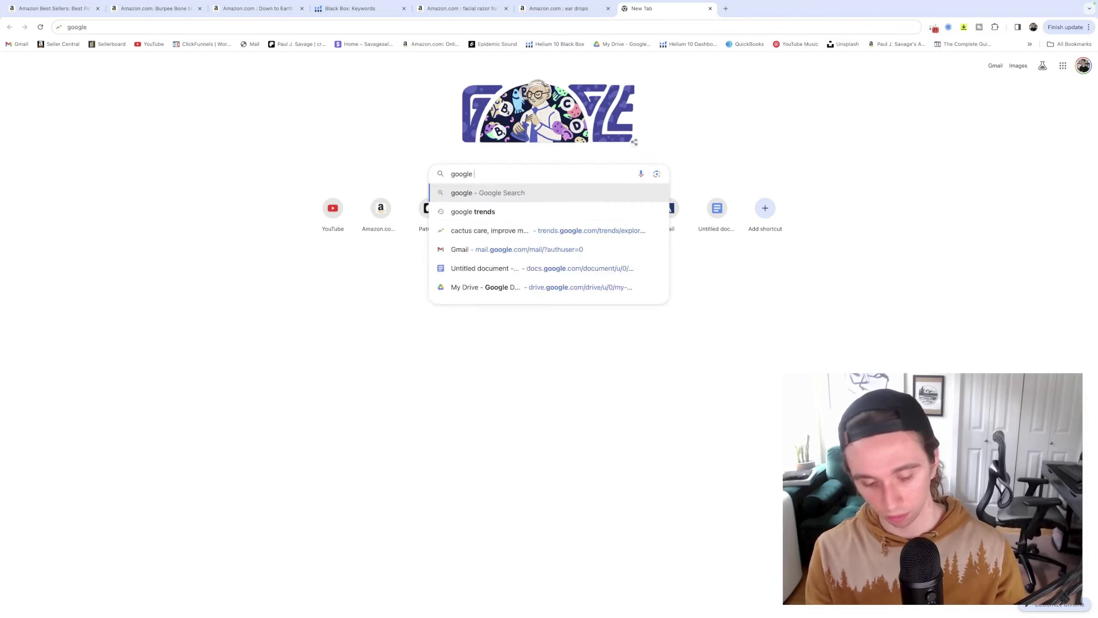
type("trends")
key("Return")
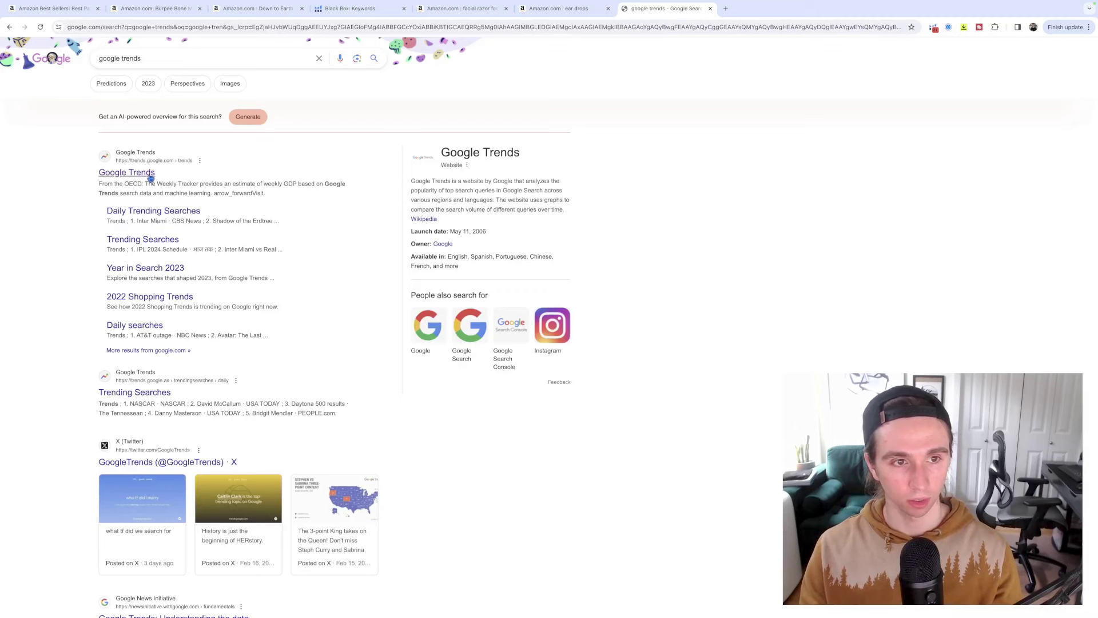
left_click(150, 176)
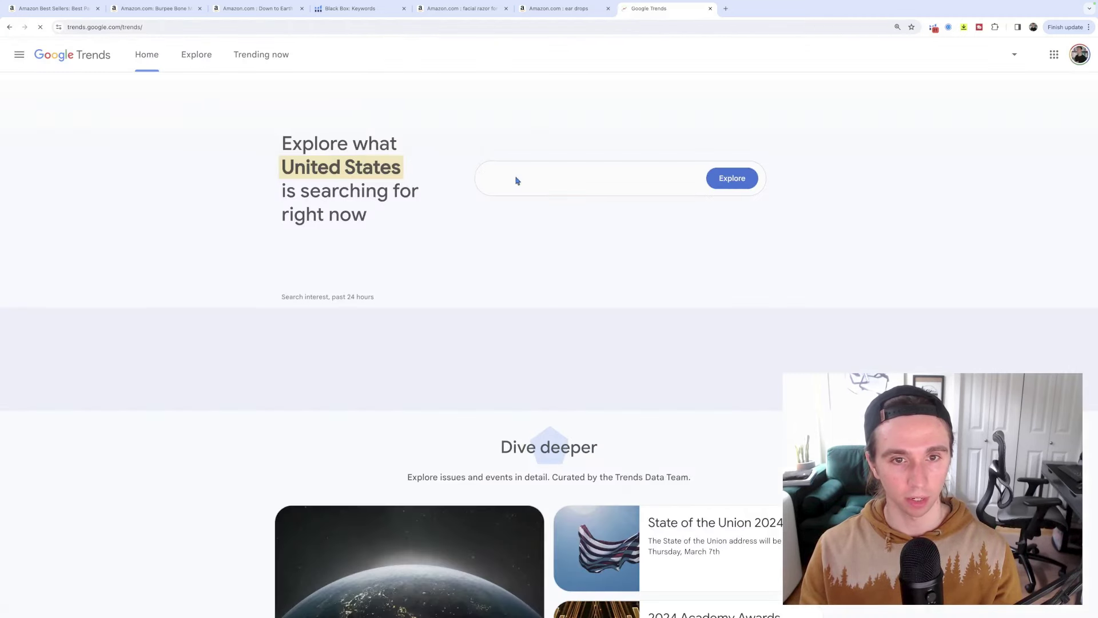
Step: Explore the term "improve memory" in Google Trends and add "beekeeping" and "leadership skills" as comparison terms
left_click(517, 181)
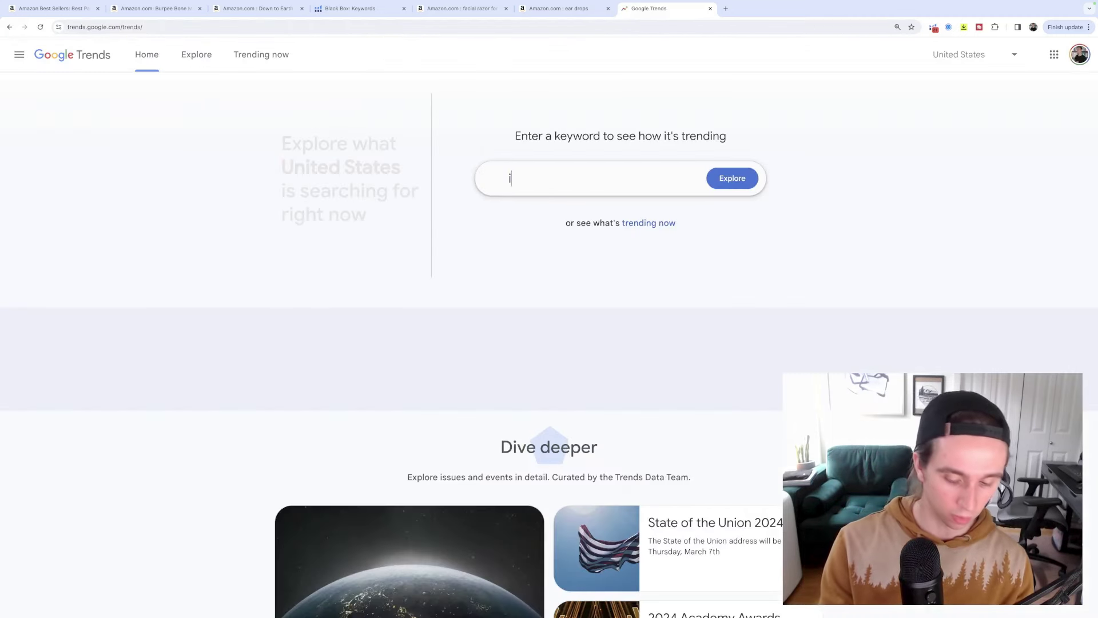
type("improve memory")
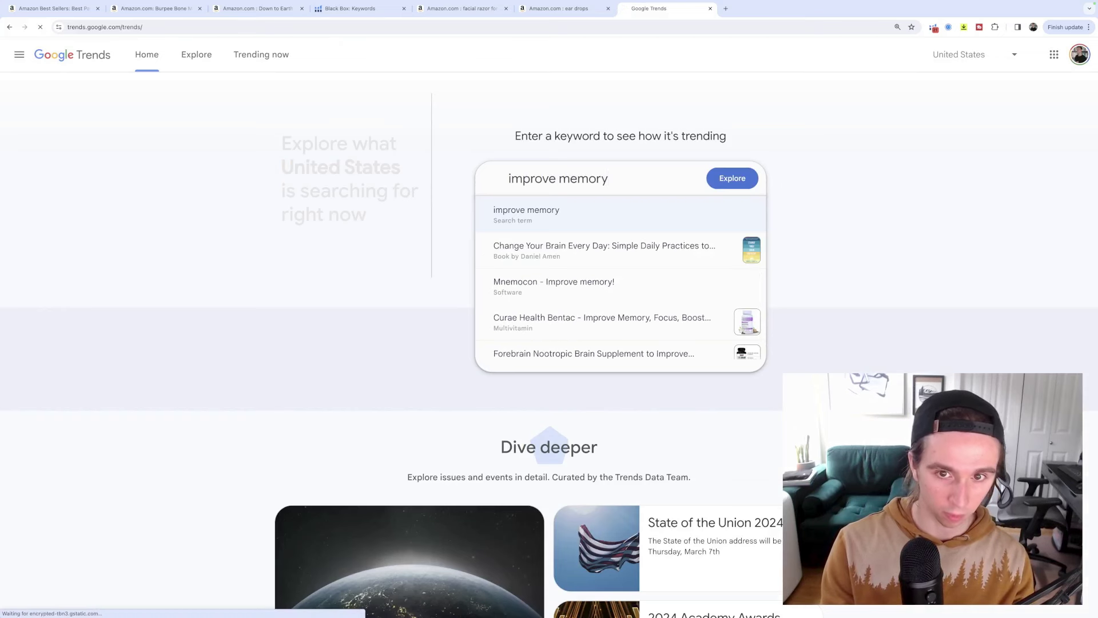
key("Return")
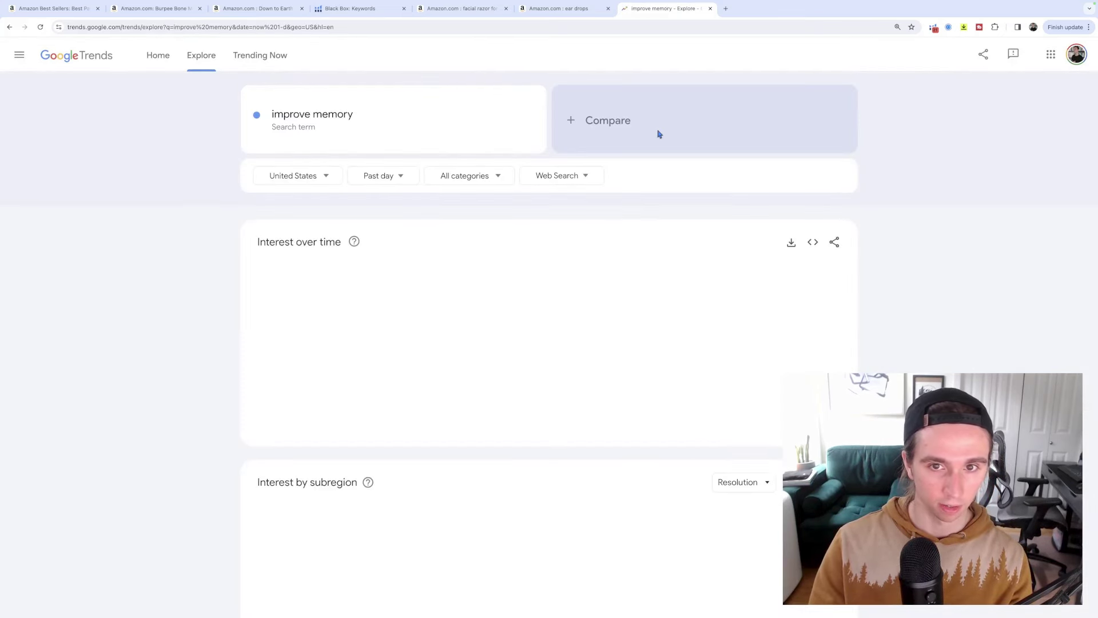
left_click(654, 129)
type("beekeeping")
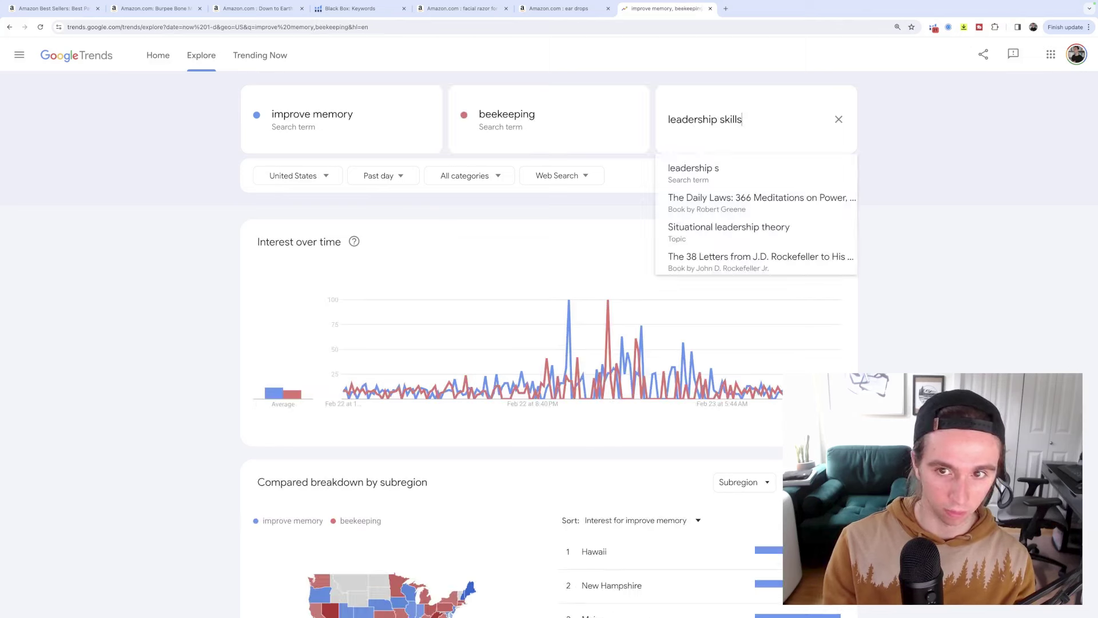
key("Return")
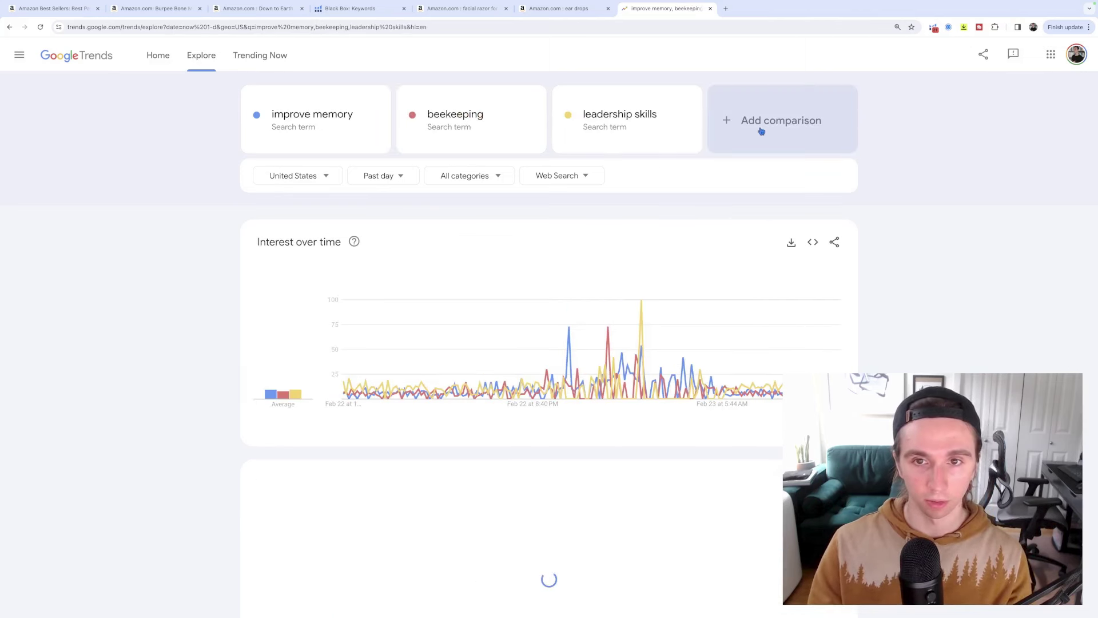
Step: Set the comparison's time range to the past 5 years and add "orchid care" as the fourth search term
left_click(761, 131)
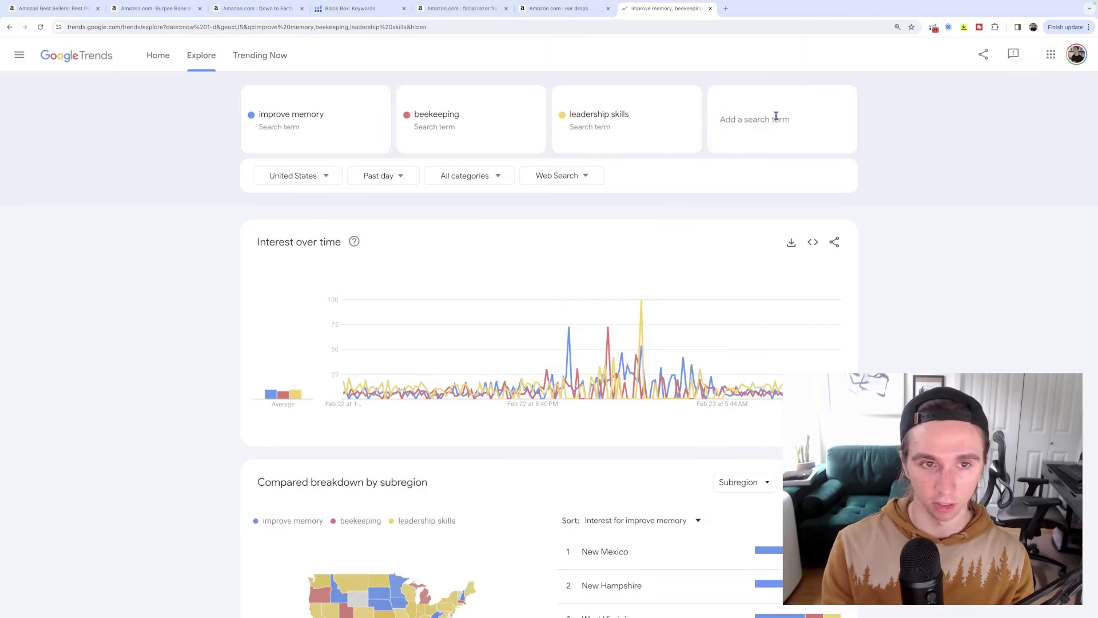
type("orchid ca")
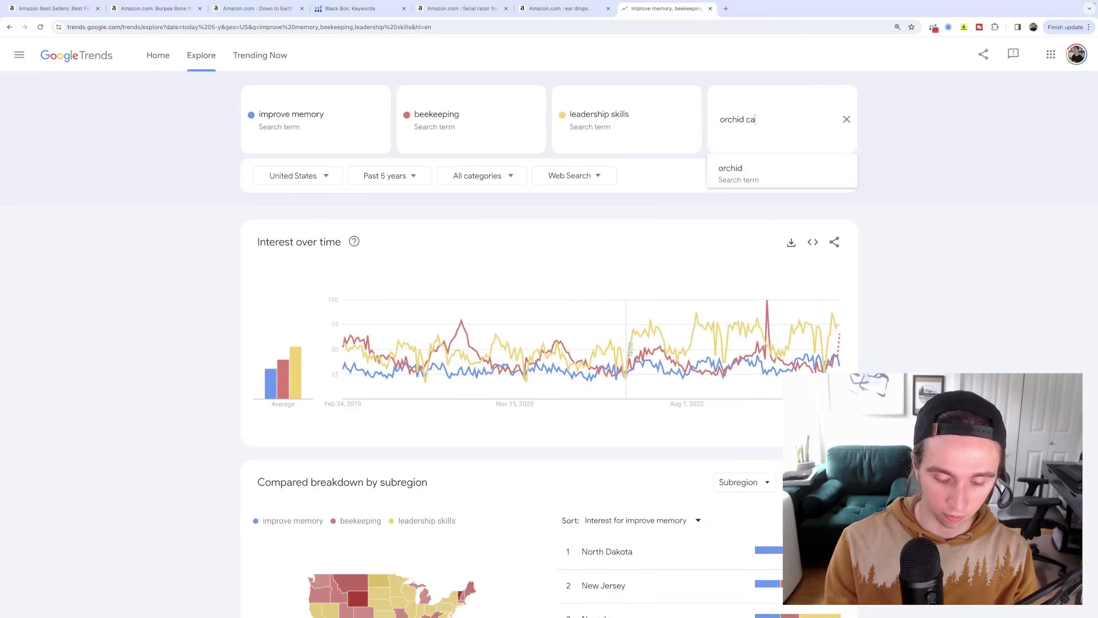
type("re")
key("Return")
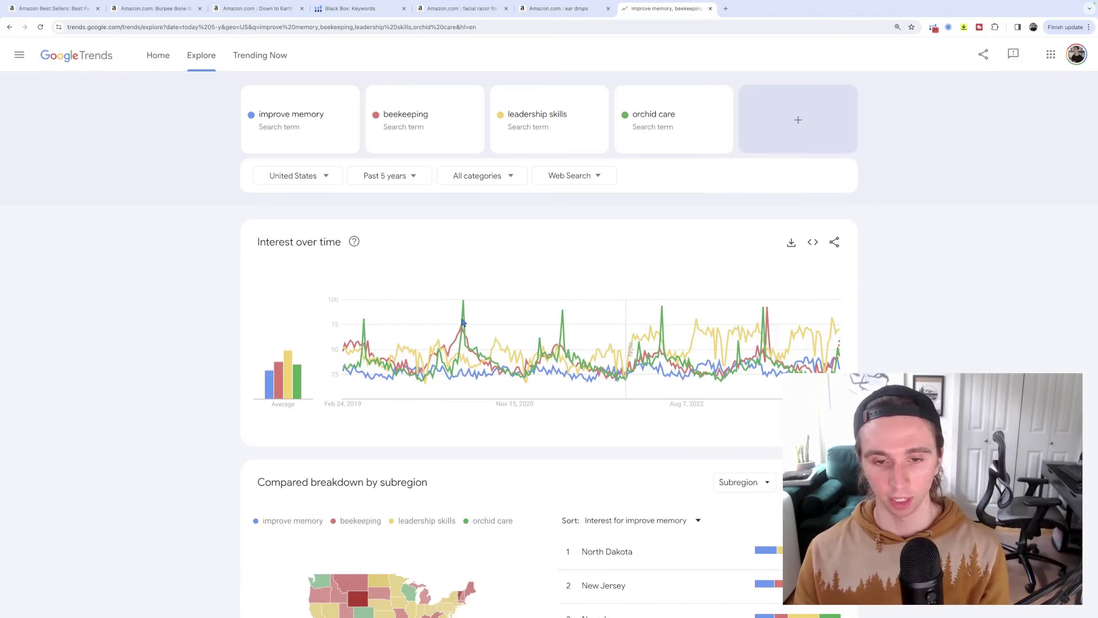
Step: Add "snake plant care" as the fifth comparison term, correcting the misspelled "snkae"
left_click(792, 118)
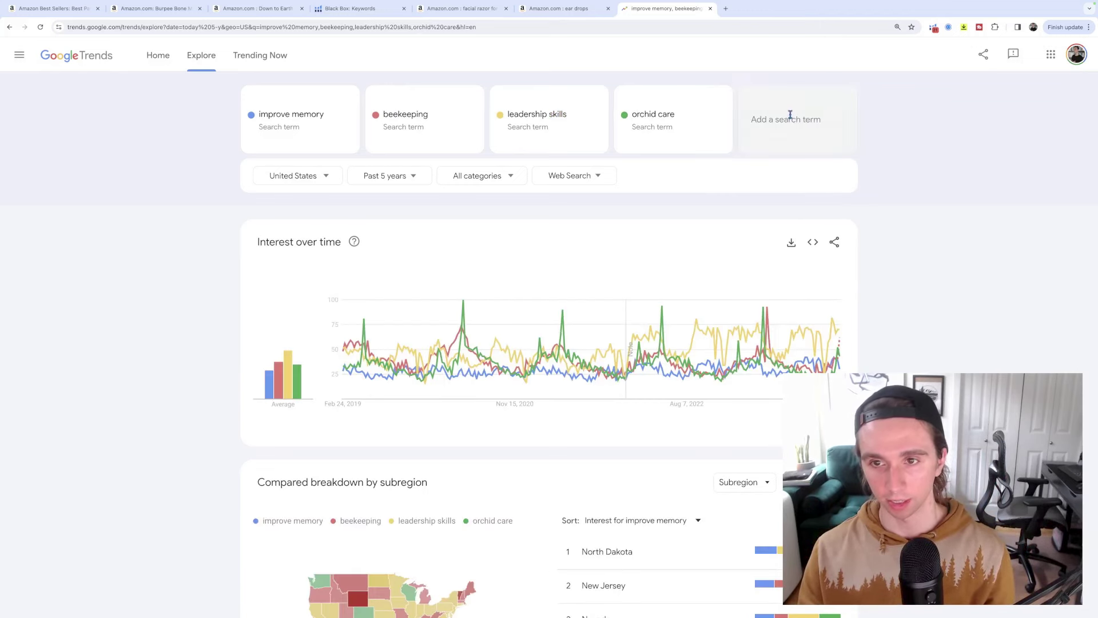
type("snkae p")
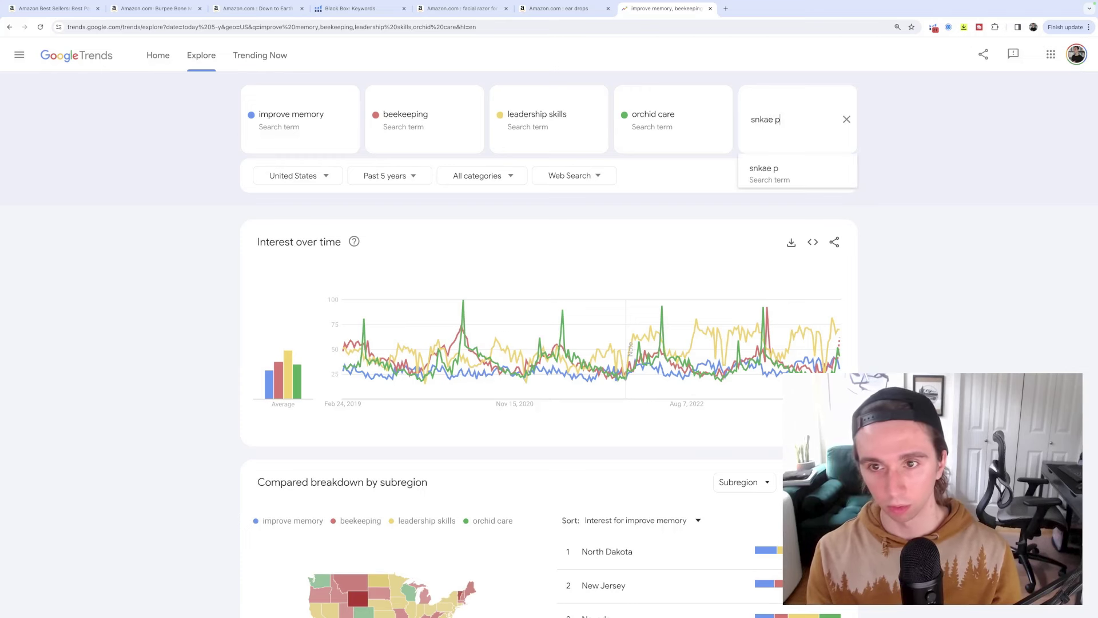
type("lant care")
key("Return")
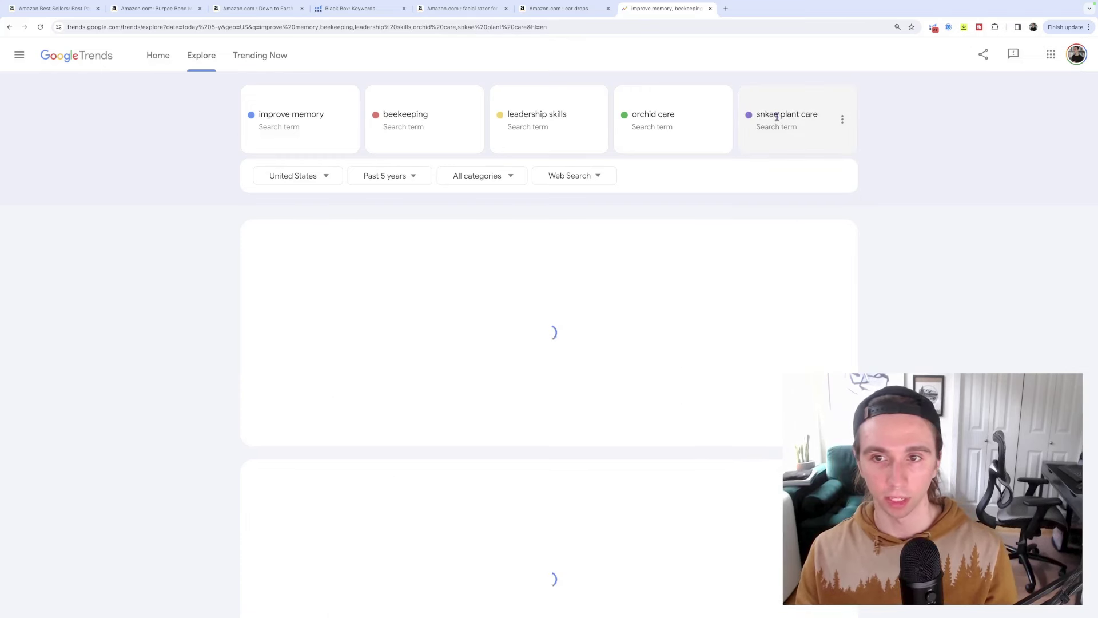
left_click(776, 116)
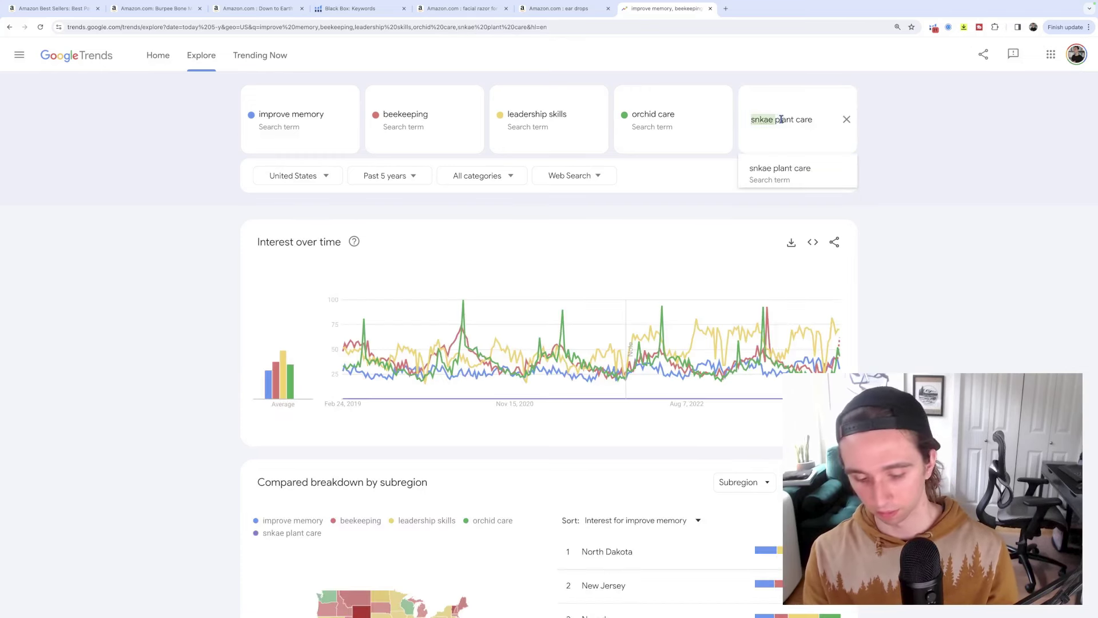
key("BackSpace")
key("BackSpace")
key("BackSpace")
type("ake")
key("Return")
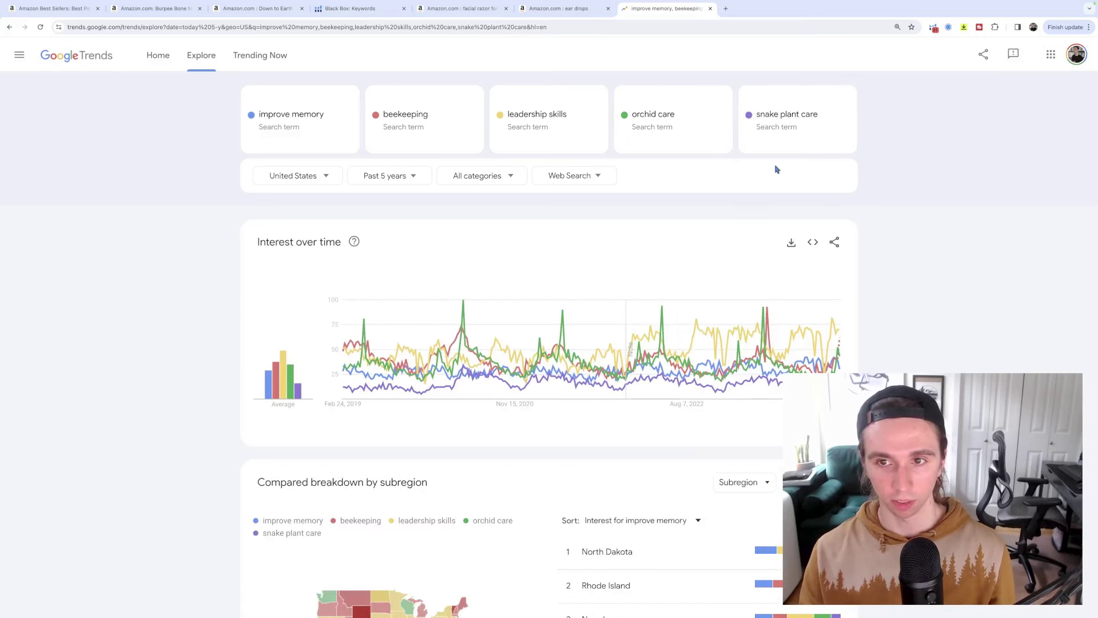
Step: Leave the "snake plant care" term as it is, close Google Trends and return to the Amazon "ear drops" results
left_click(758, 115)
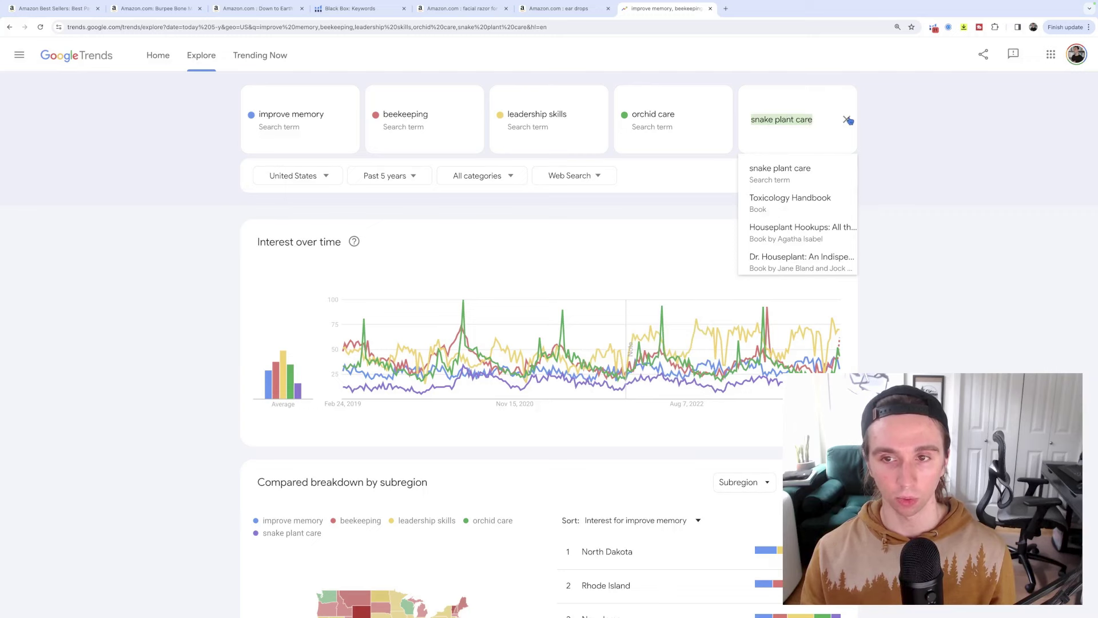
key("Escape")
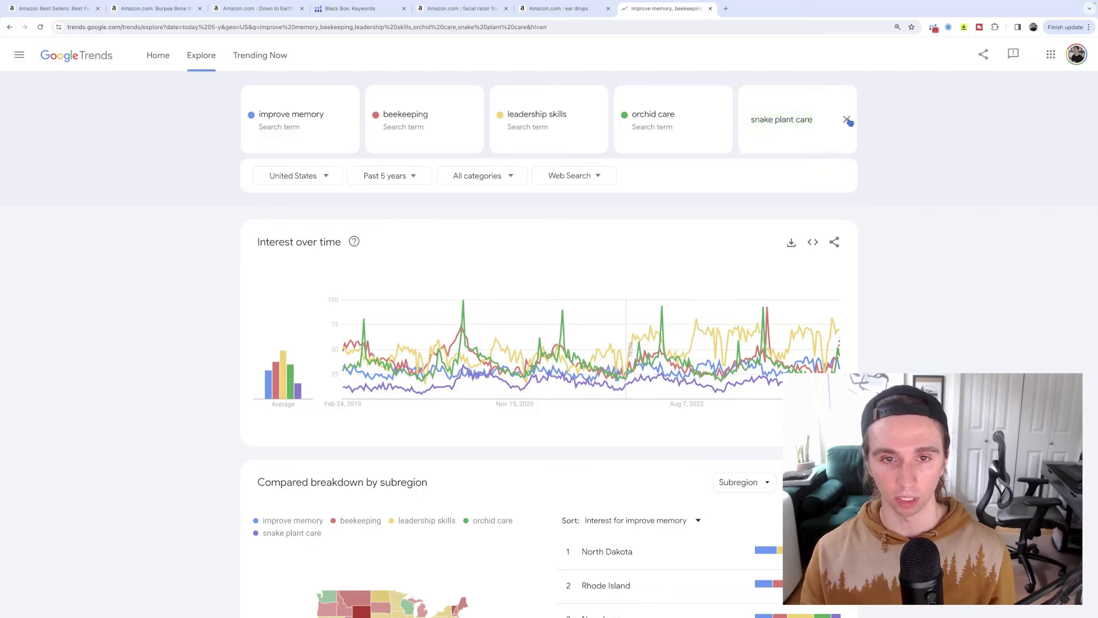
left_click(566, 8)
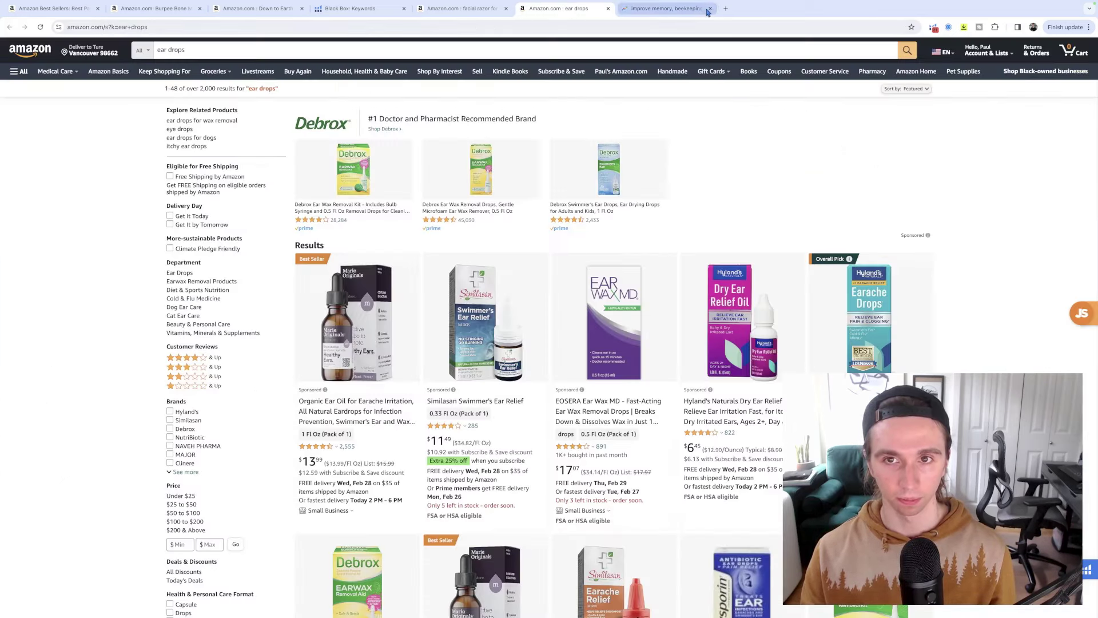
left_click(710, 8)
Step: Examine the Amazon "ear drops" listings' brands, prices, review counts and monthly purchases to judge demand and competition
scroll(953, 211, "down", 1)
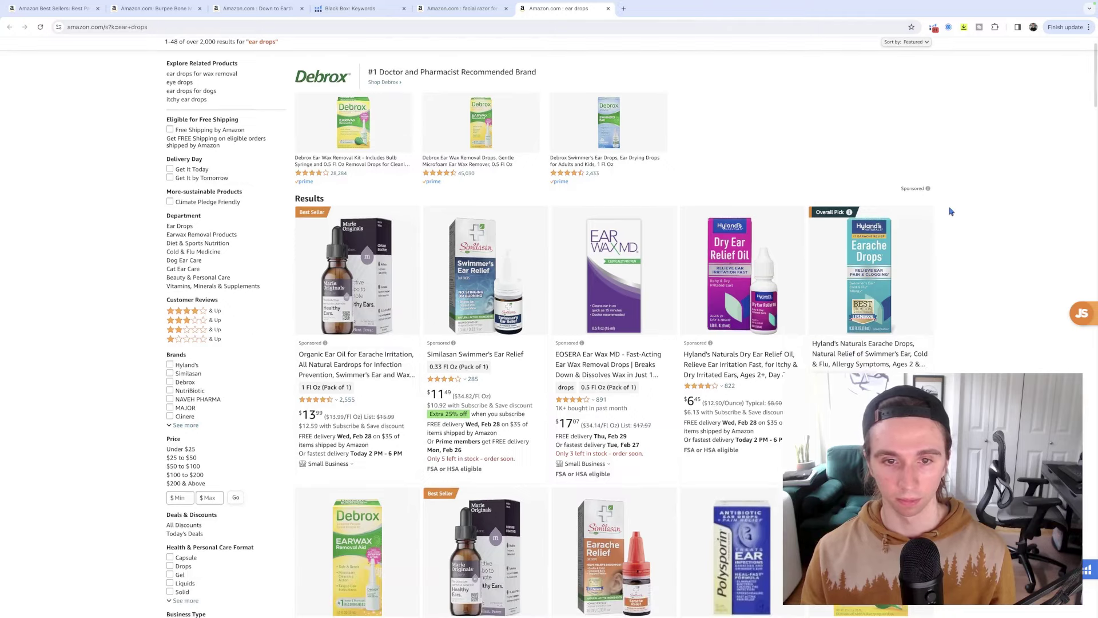
scroll(953, 209, "down", 1)
scroll(952, 207, "down", 2)
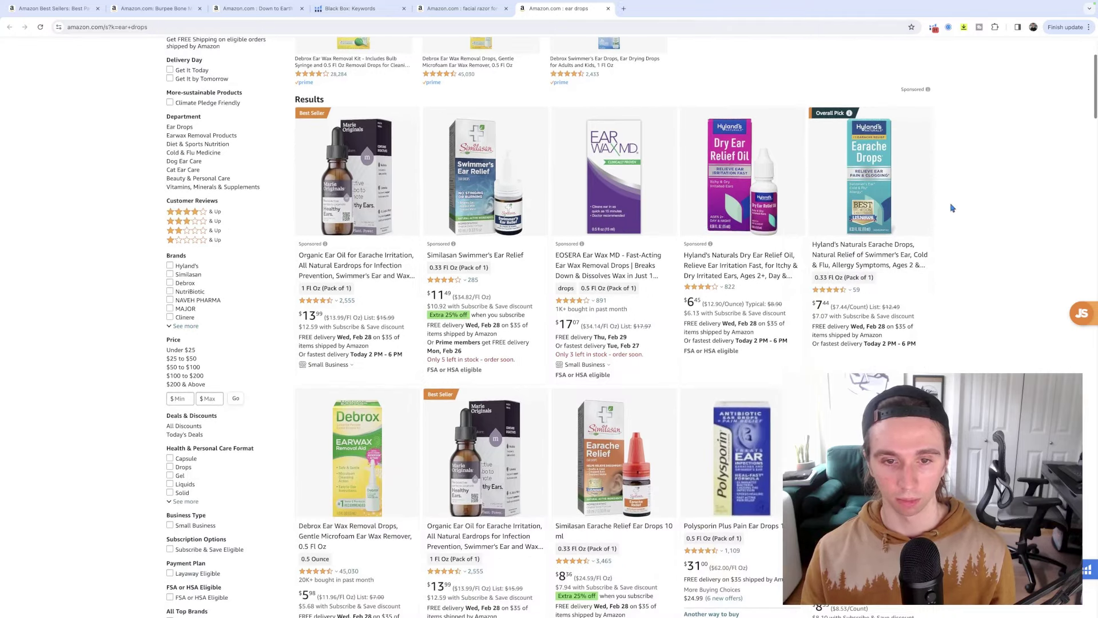
scroll(953, 209, "down", 5)
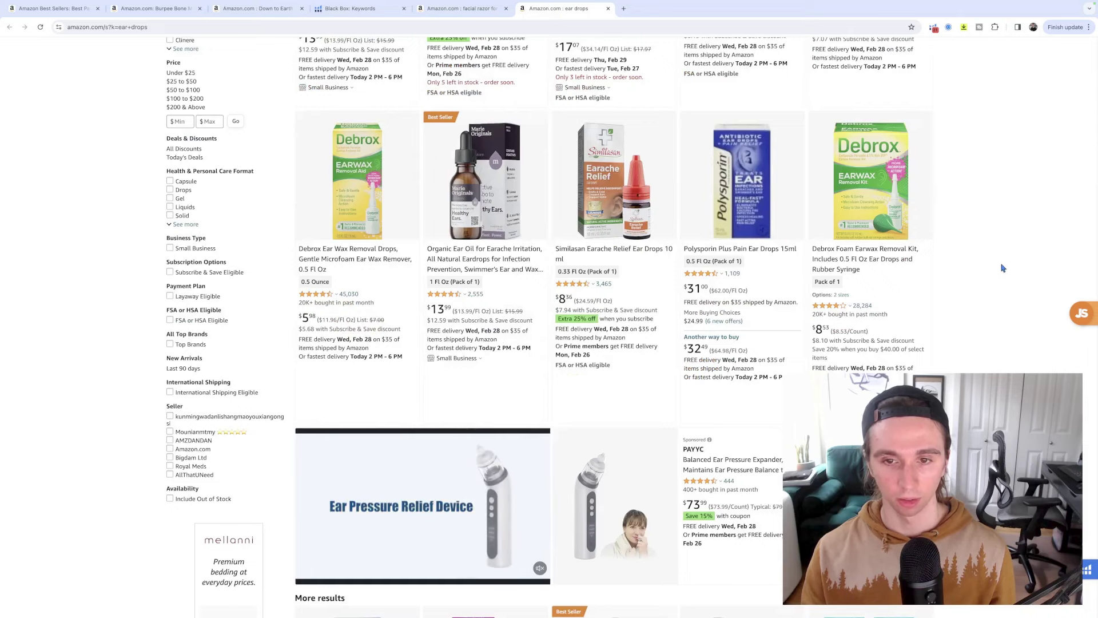
scroll(1002, 268, "down", 2)
scroll(1003, 267, "down", 5)
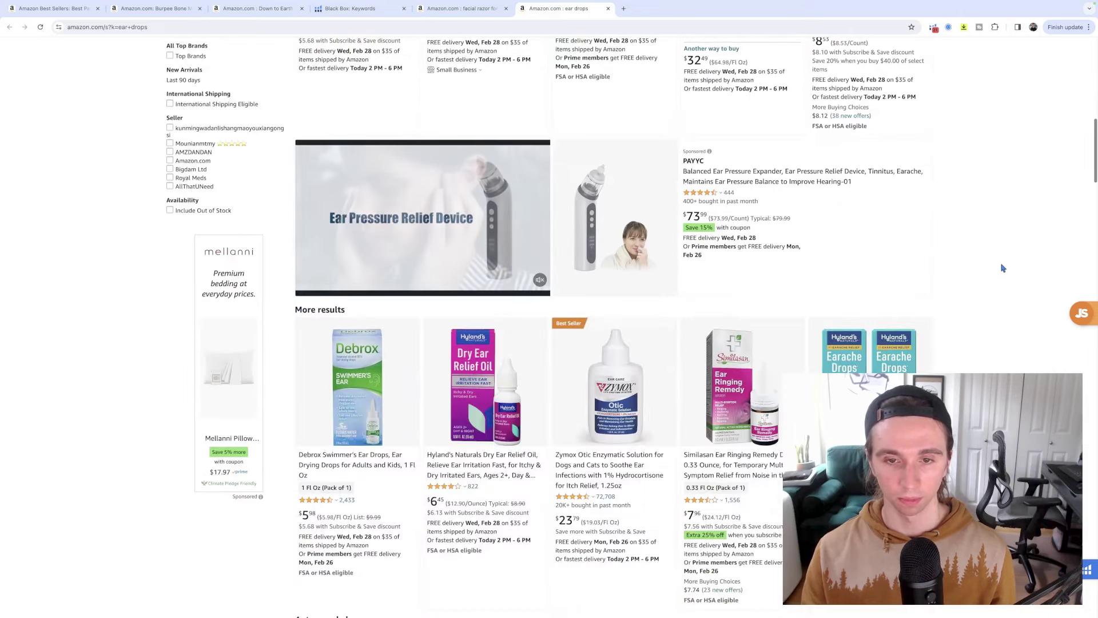
scroll(1002, 268, "down", 12)
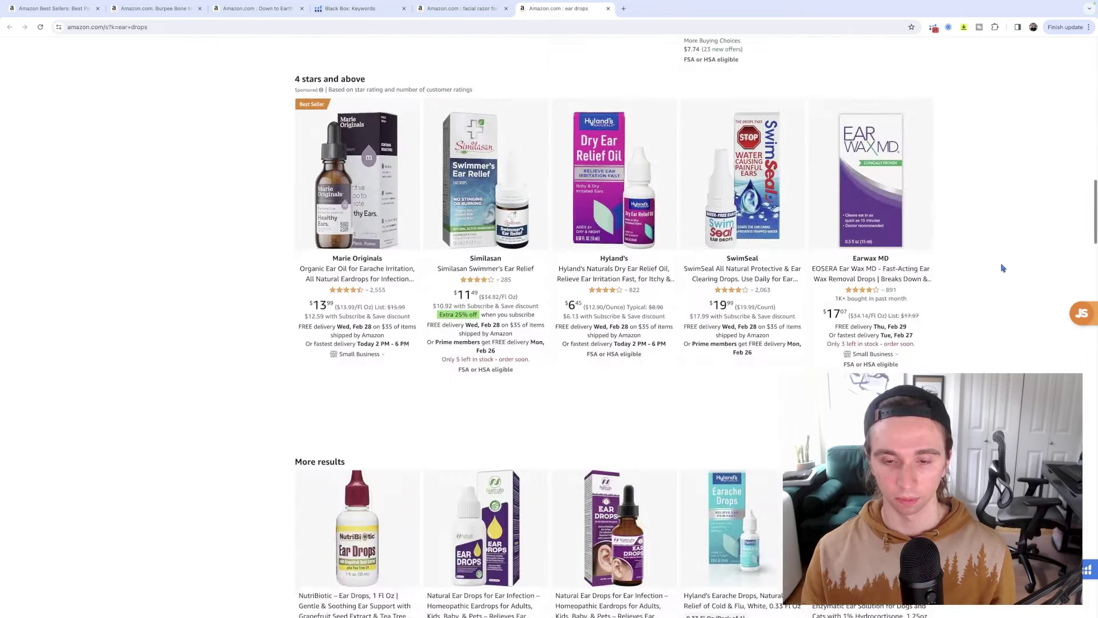
scroll(1002, 268, "down", 10)
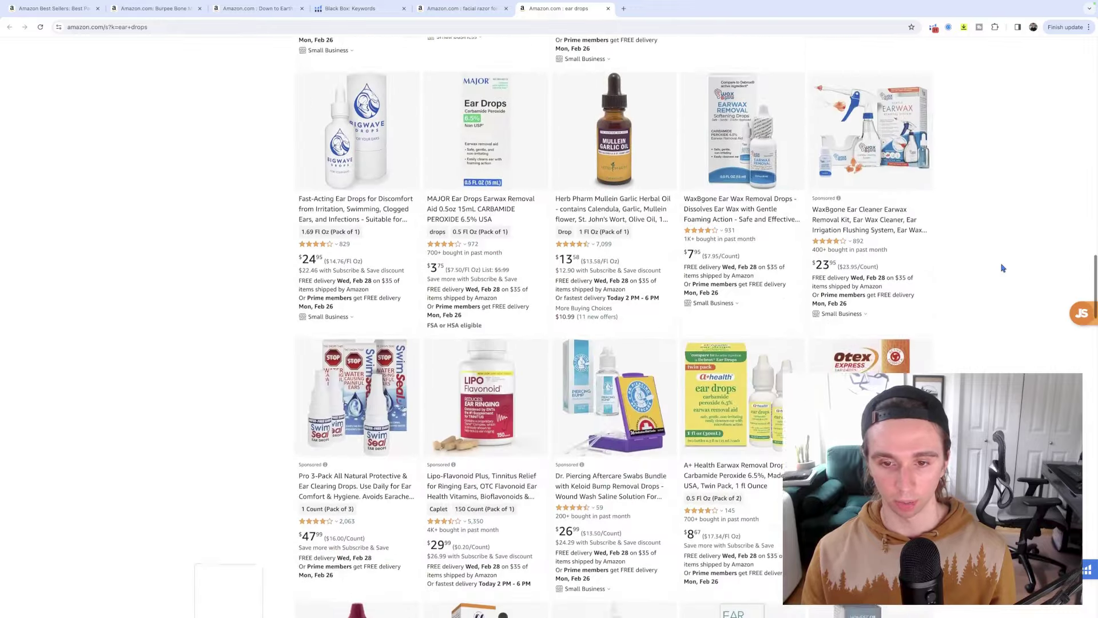
scroll(1002, 267, "up", 20)
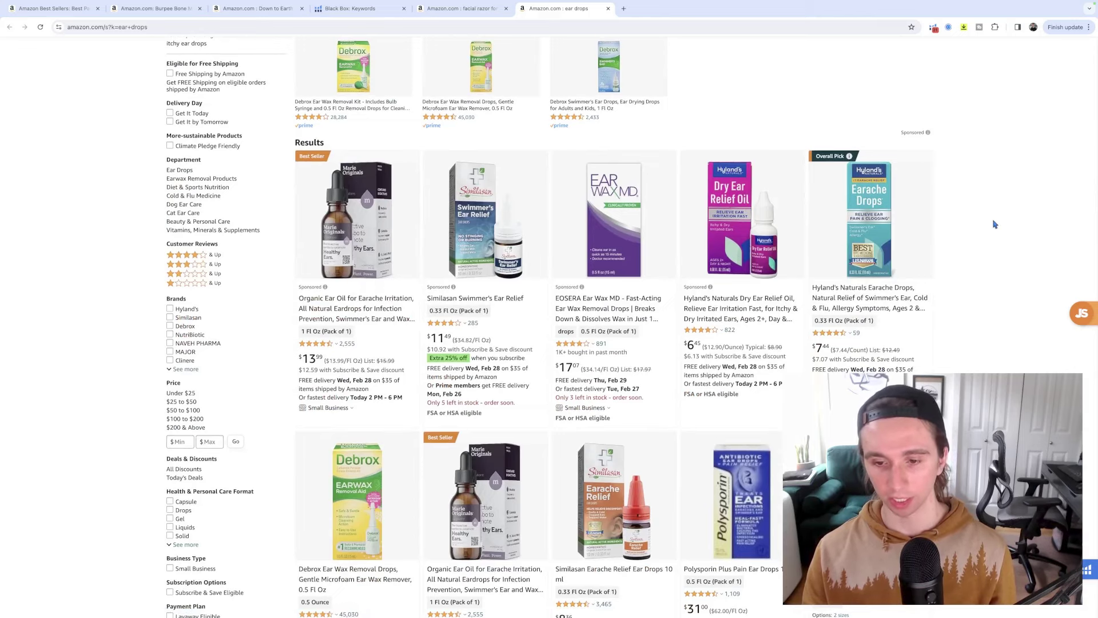
scroll(994, 224, "down", 10)
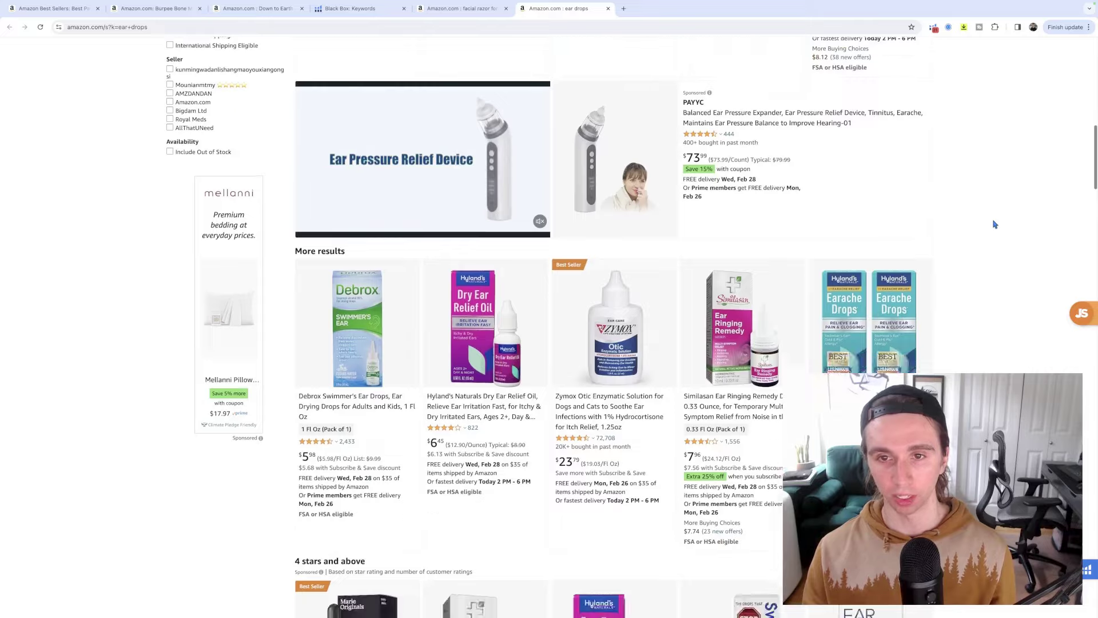
scroll(995, 224, "down", 5)
scroll(994, 224, "up", 15)
scroll(994, 224, "down", 3)
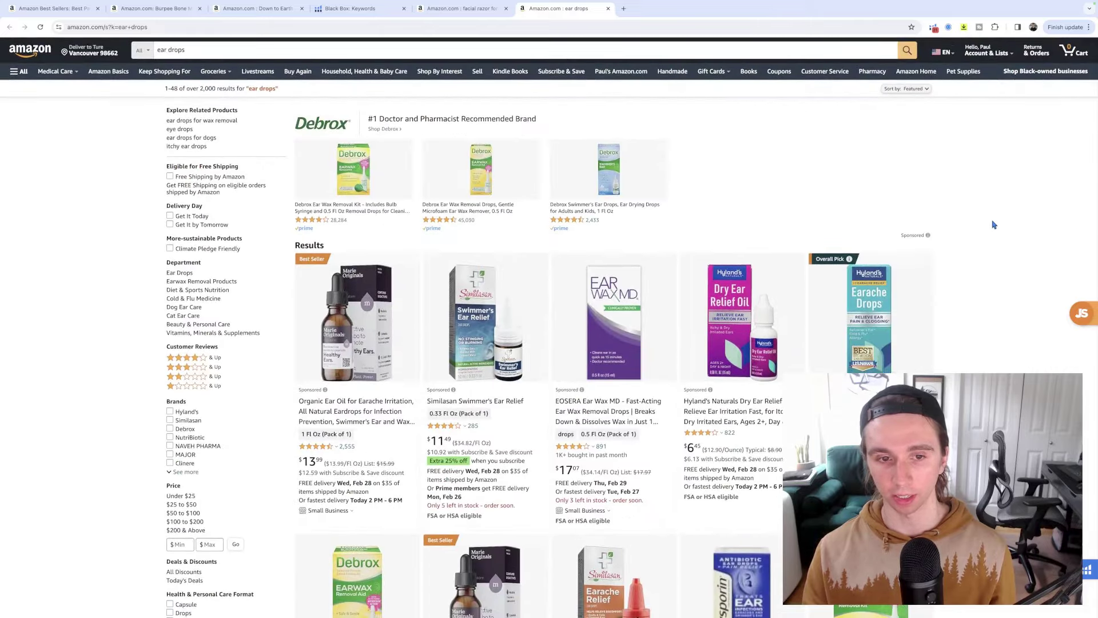
scroll(994, 224, "up", 2)
scroll(994, 225, "up", 1)
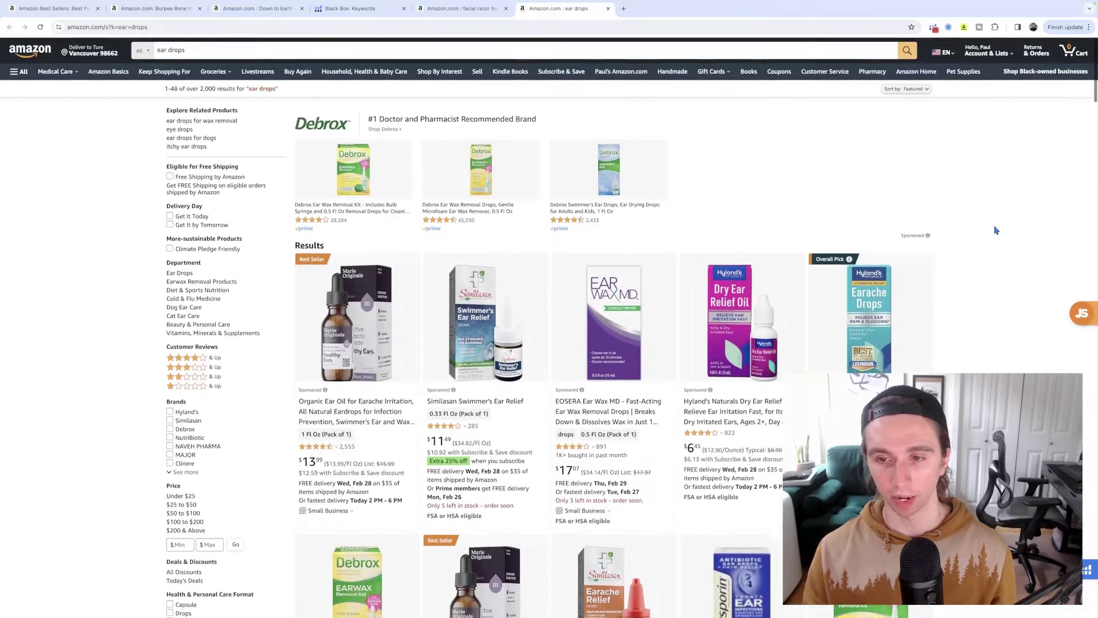
scroll(994, 226, "down", 3)
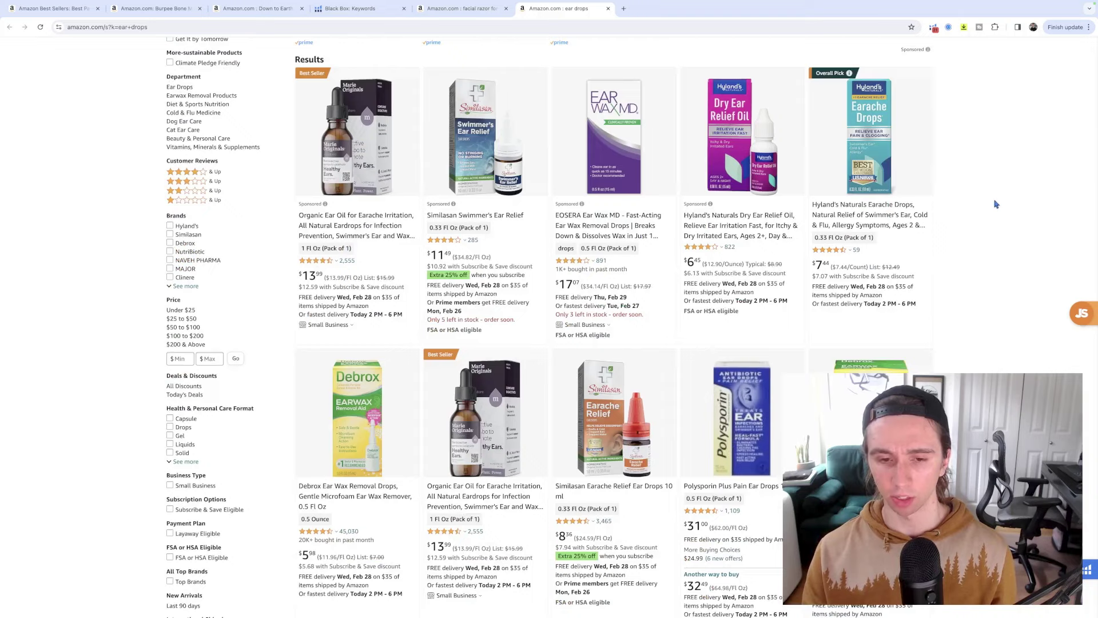
Step: Run Helium 10 Xray on the "ear drops" results, review the products' prices, sales and revenue, and close the report
scroll(981, 241, "down", 2)
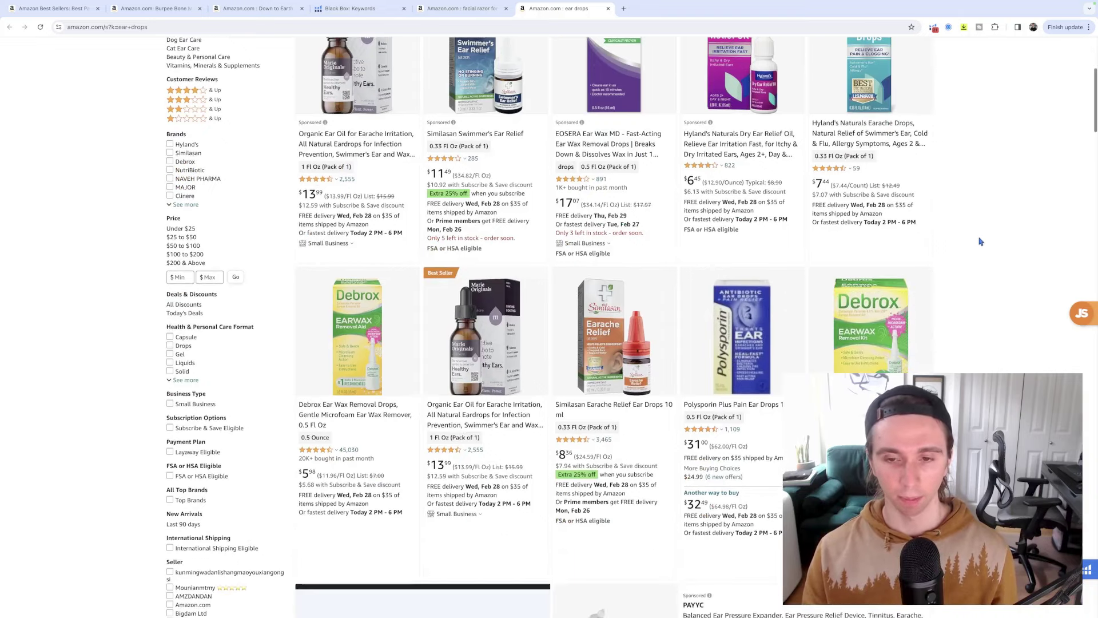
scroll(981, 241, "up", 5)
scroll(981, 242, "down", 3)
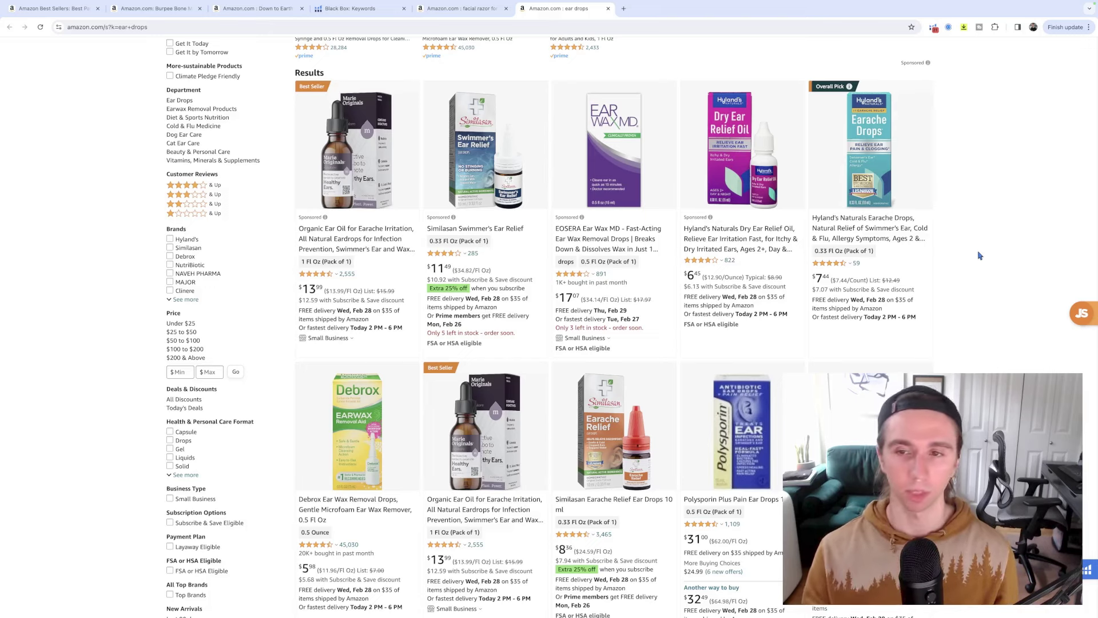
scroll(961, 244, "up", 1)
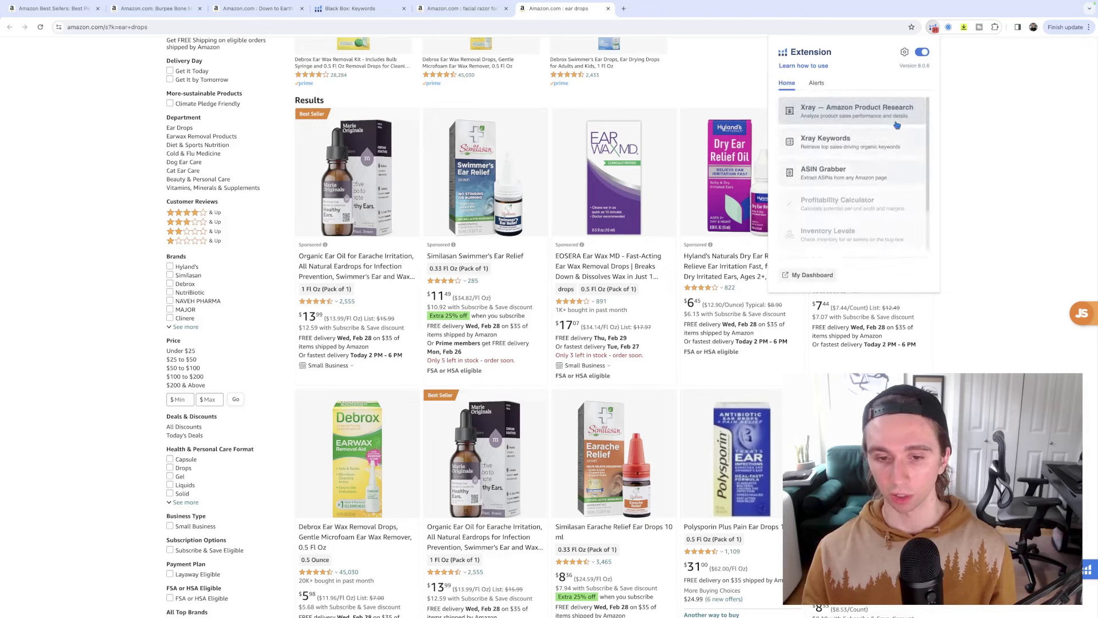
left_click(874, 115)
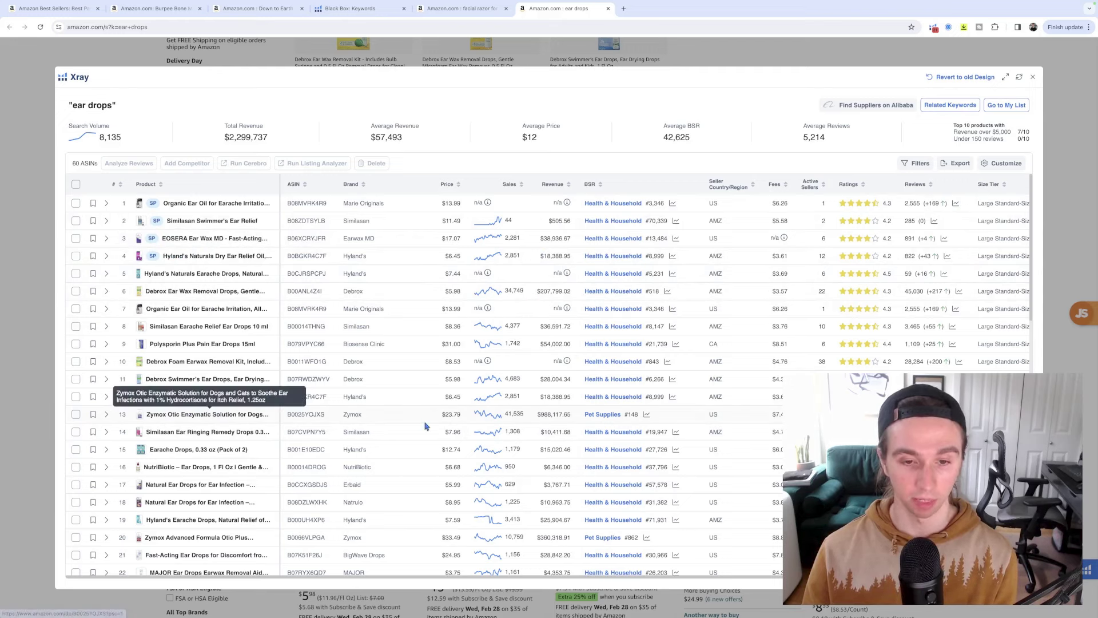
scroll(422, 414, "down", 2)
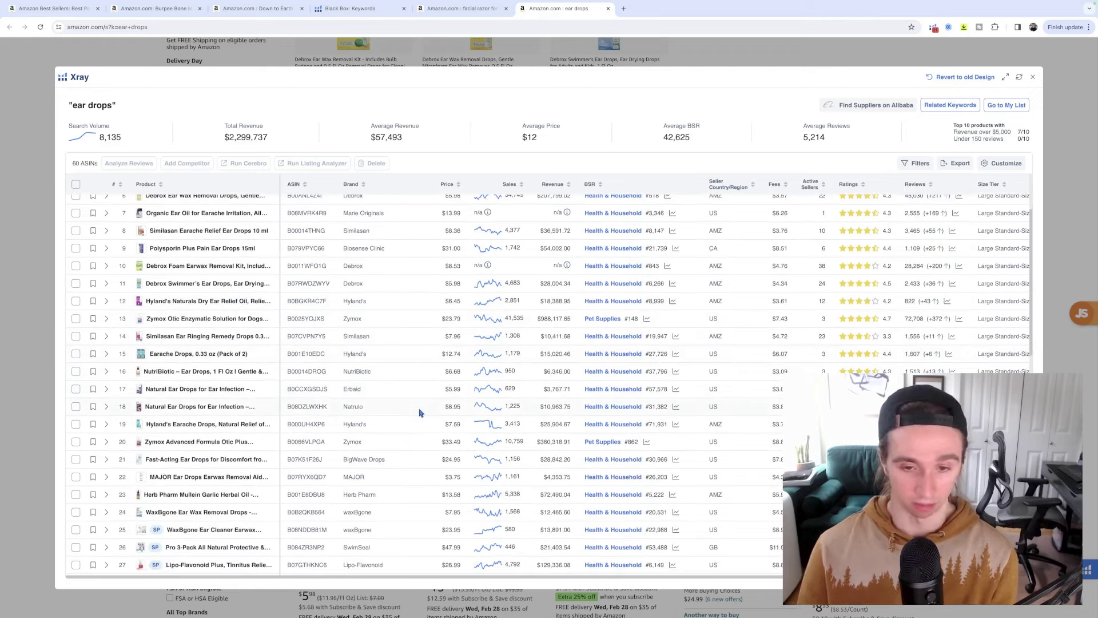
scroll(422, 413, "down", 1)
scroll(418, 412, "down", 2)
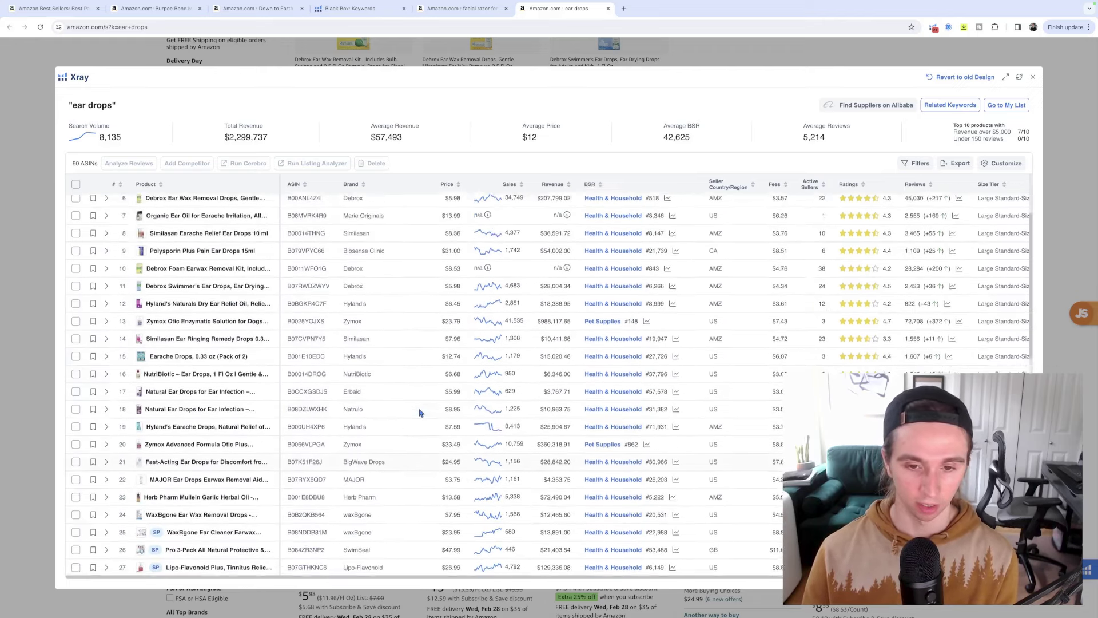
left_click(1033, 76)
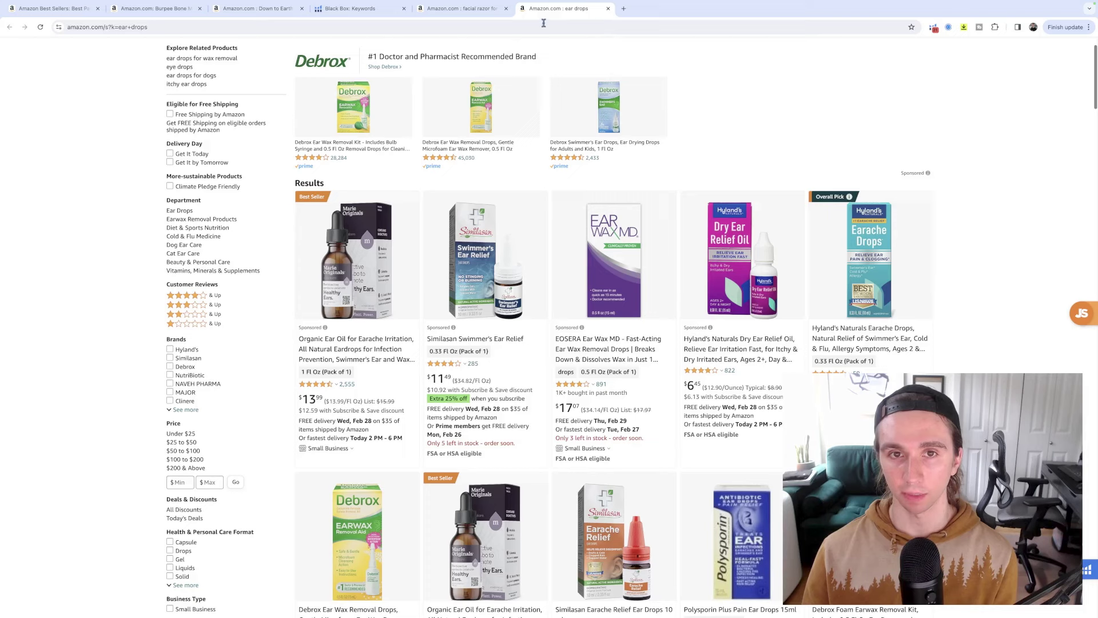
Step: Close the facial razor results tab and compare the ear drops products and brands further down the Amazon results
left_click(505, 9)
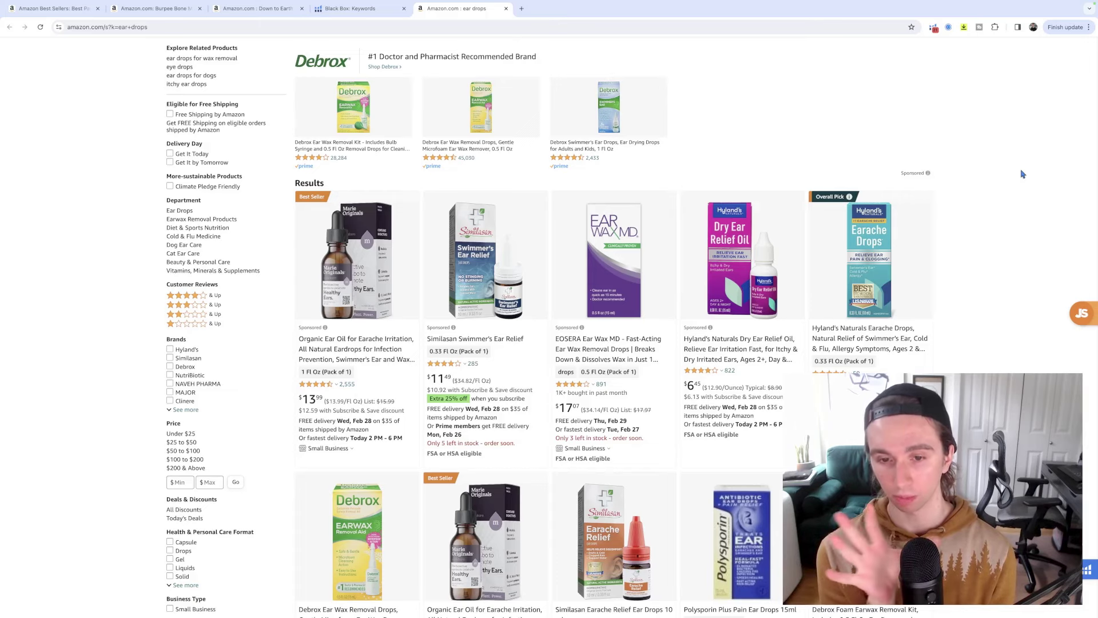
scroll(1022, 174, "down", 4)
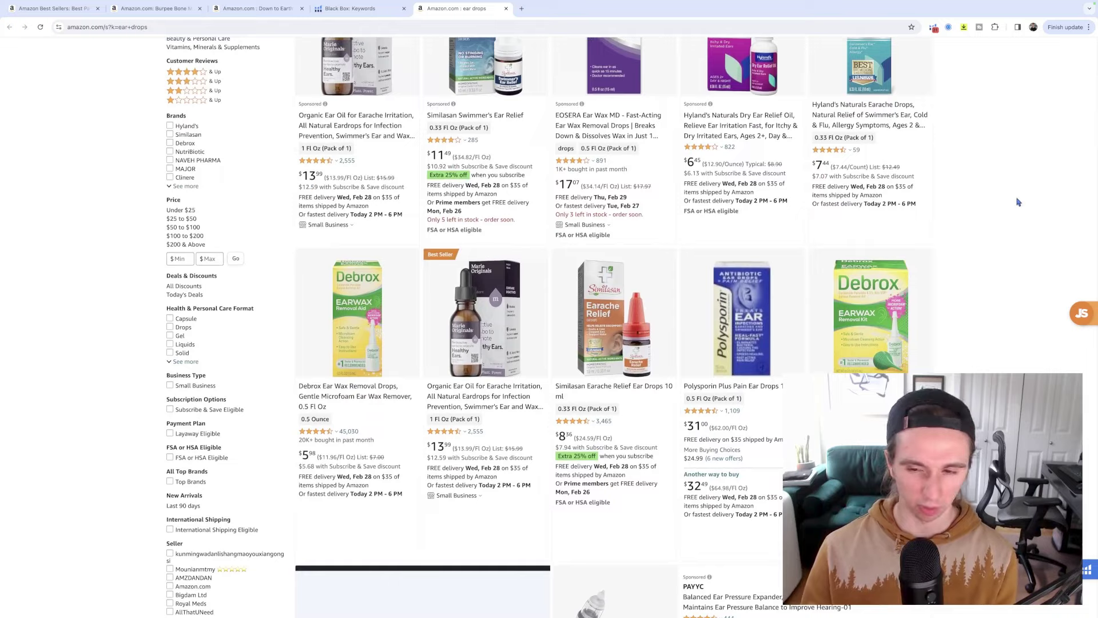
scroll(1021, 202, "down", 6)
scroll(1018, 202, "down", 3)
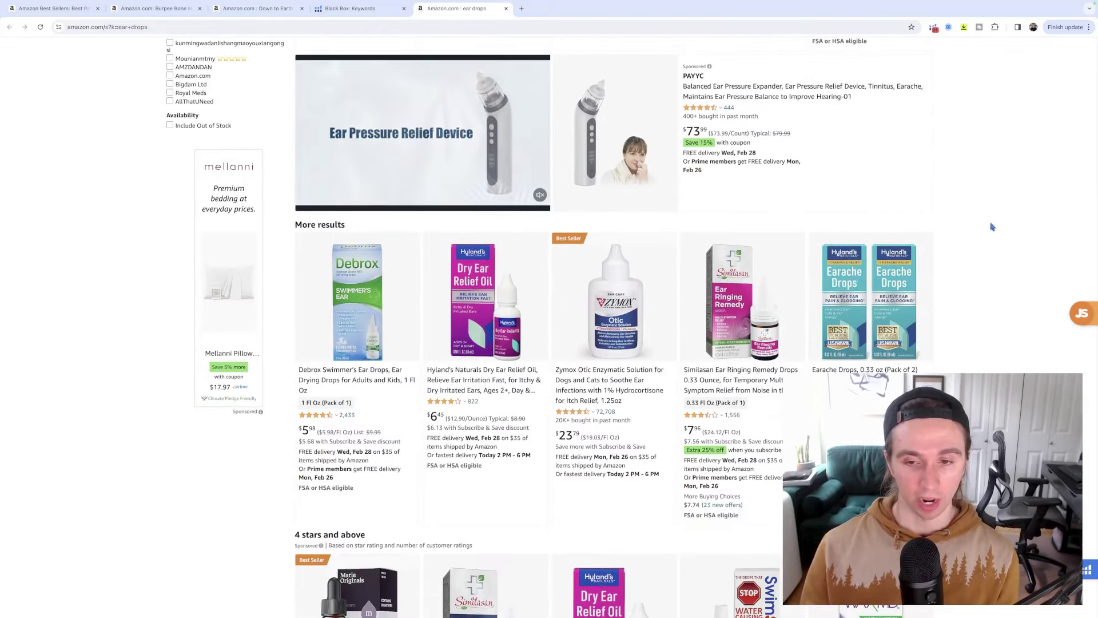
scroll(990, 229, "down", 2)
scroll(992, 243, "down", 4)
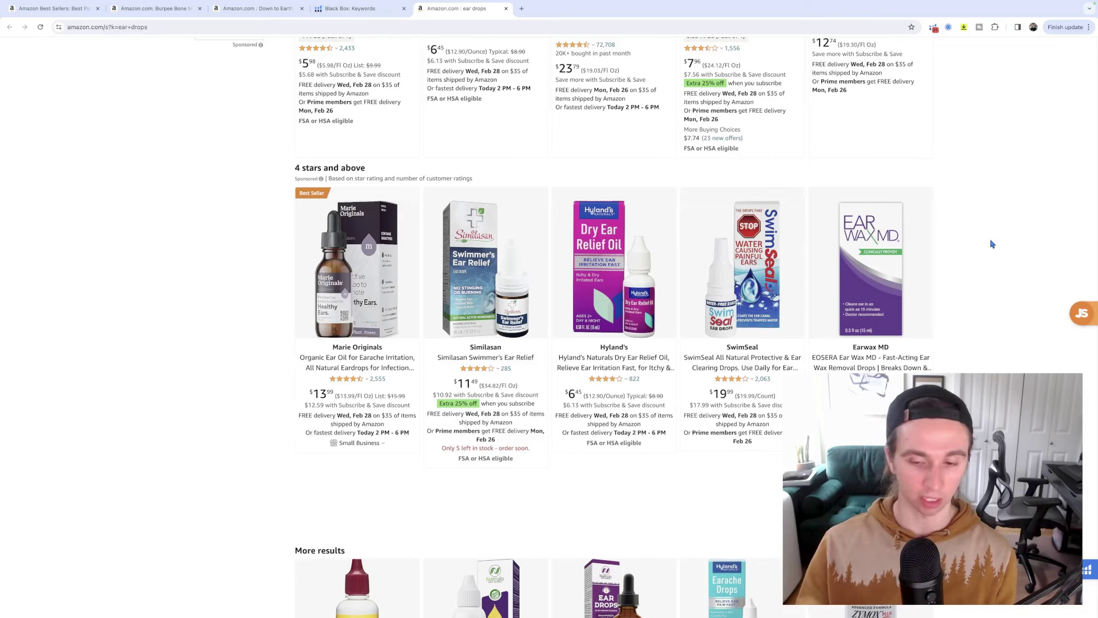
scroll(992, 245, "down", 5)
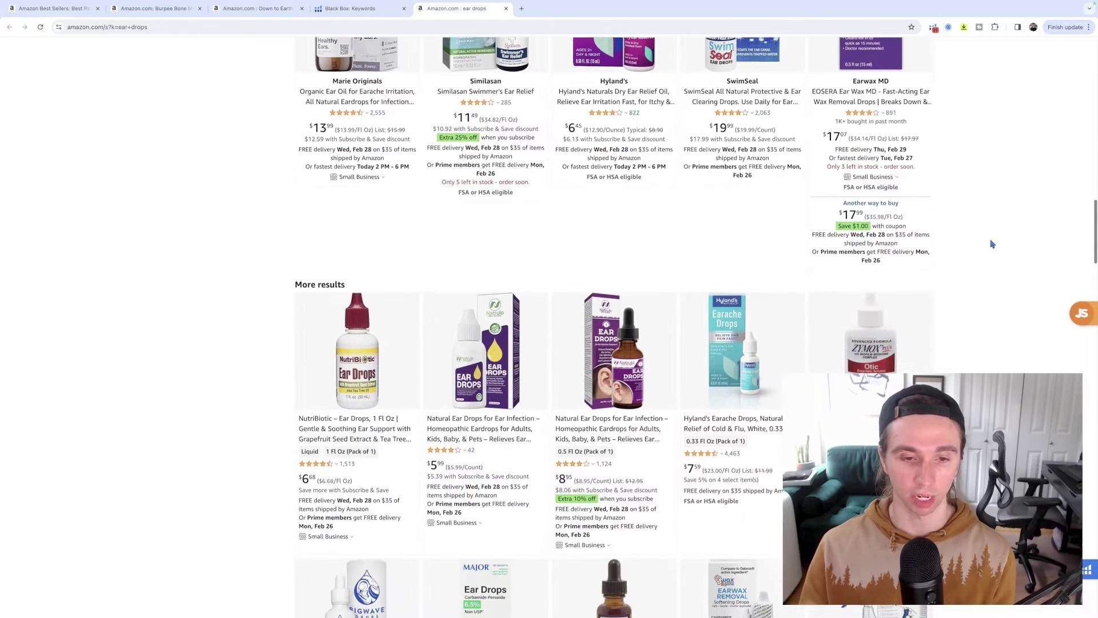
scroll(992, 244, "up", 3)
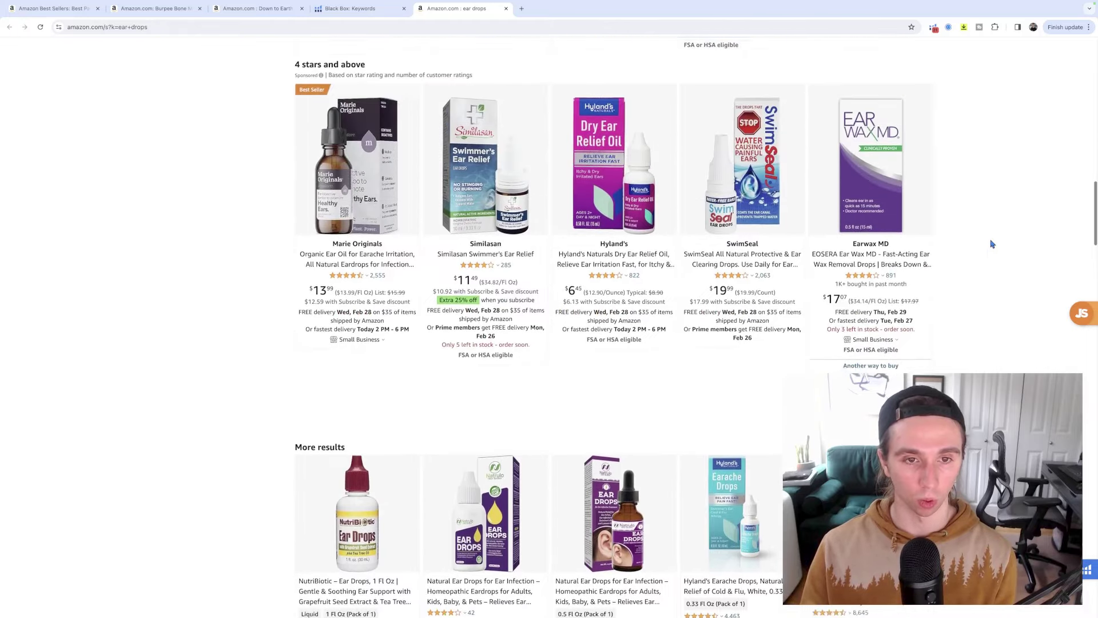
scroll(992, 244, "up", 3)
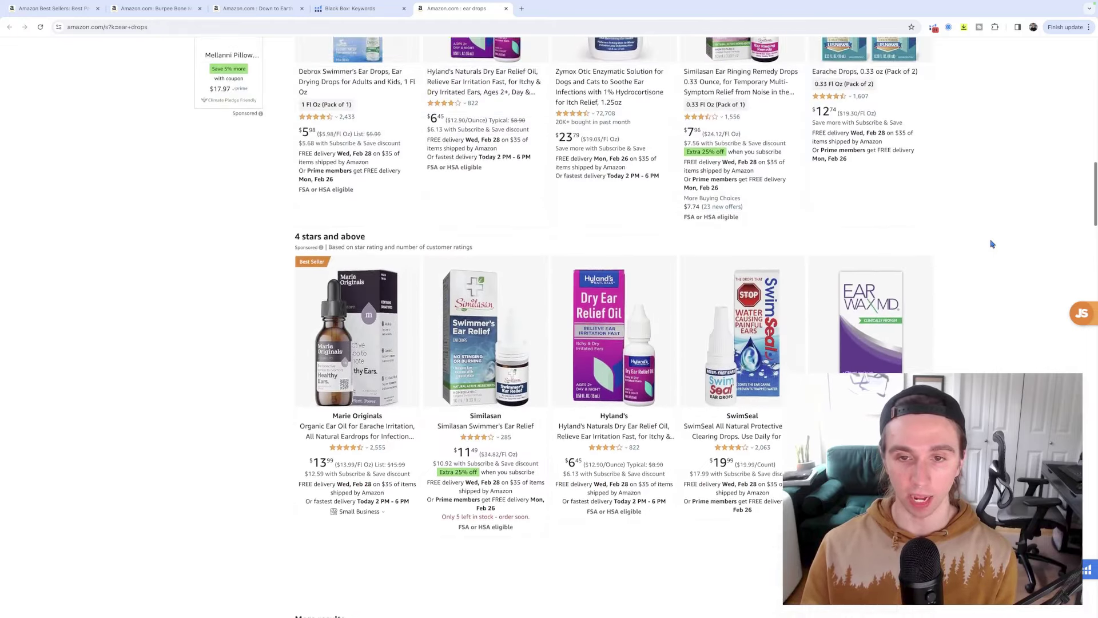
scroll(992, 245, "up", 1)
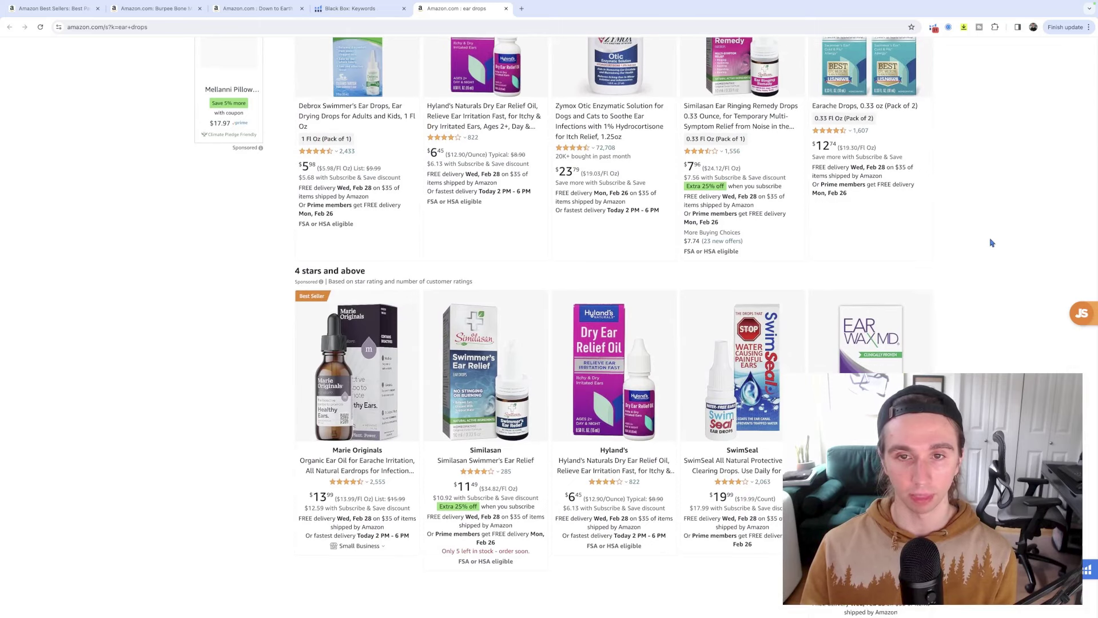
scroll(992, 243, "up", 1)
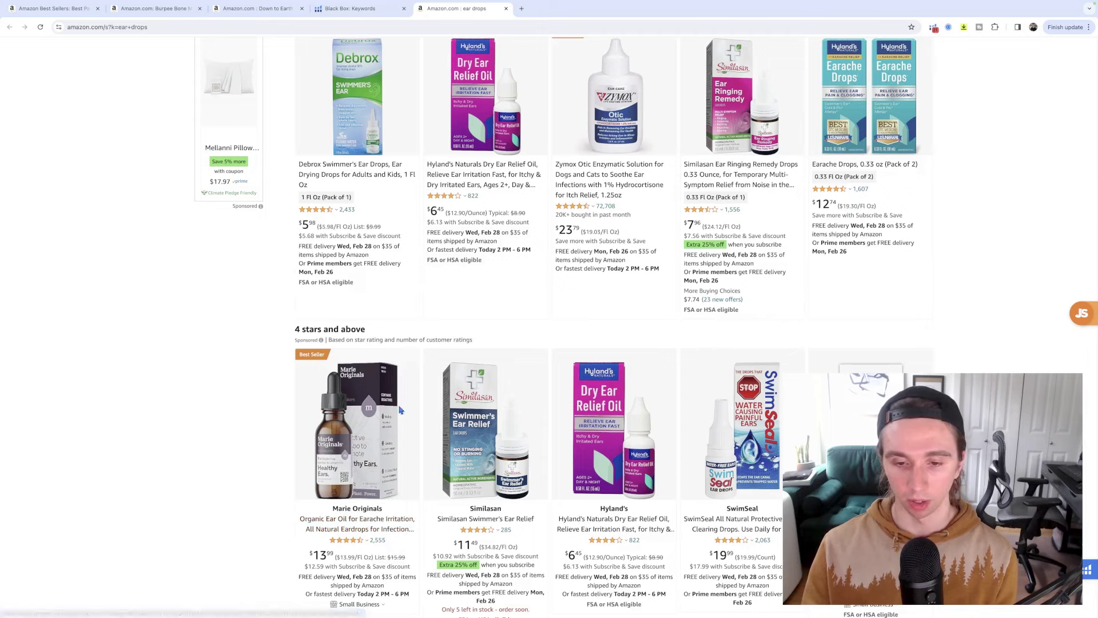
scroll(400, 410, "up", 3)
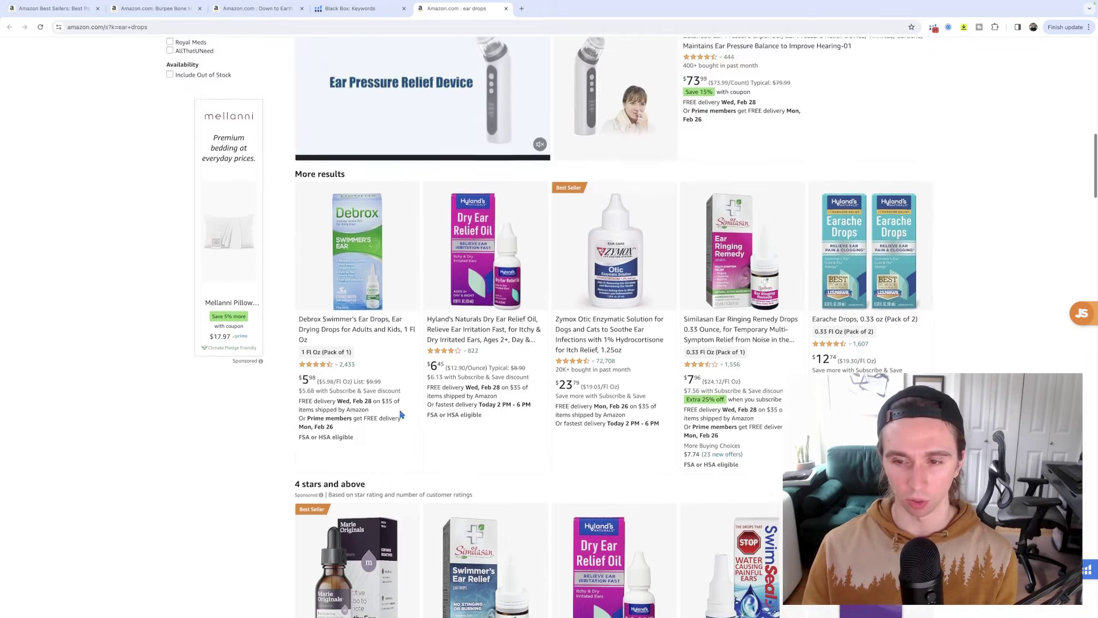
scroll(400, 414, "up", 10)
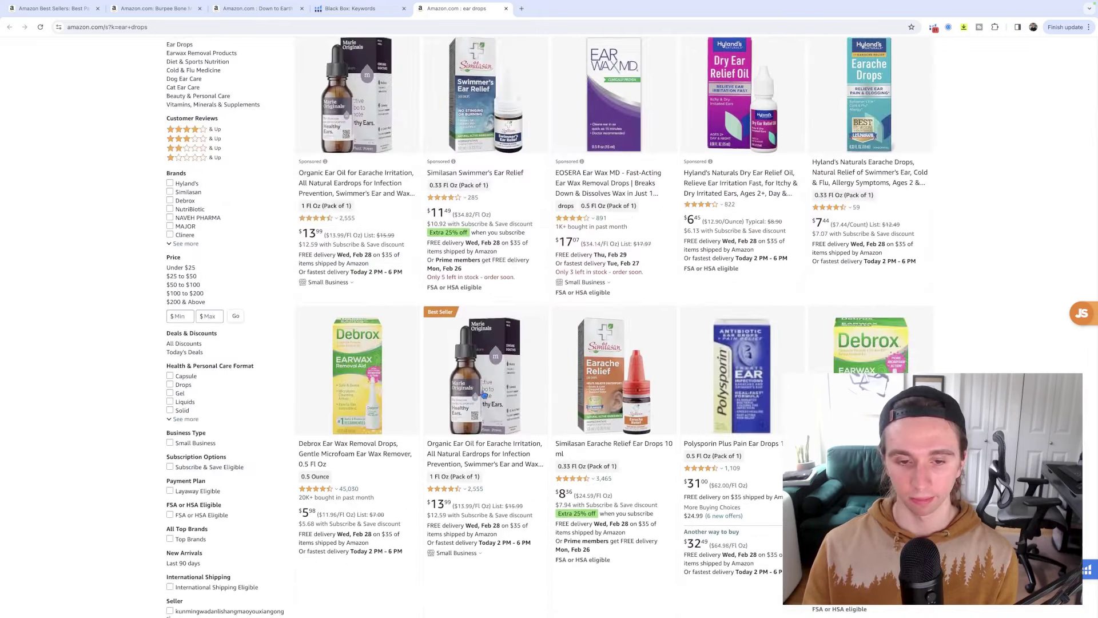
Step: Open the Marie Originals Organic Ear Oil listing and view its product images and video preview
left_click(485, 396)
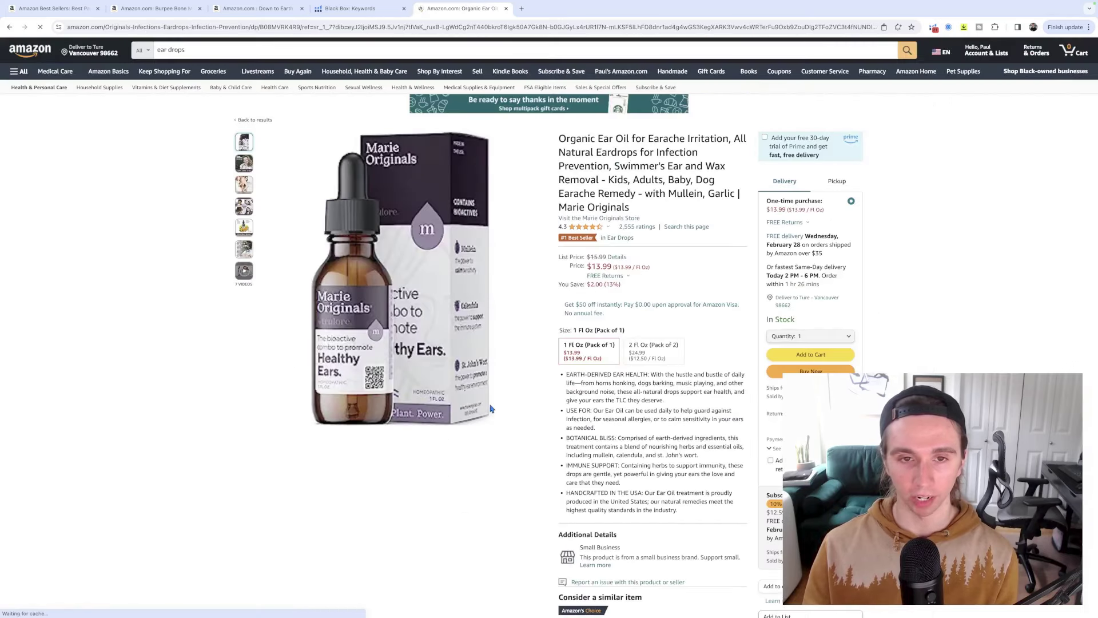
mouse_move(240, 168)
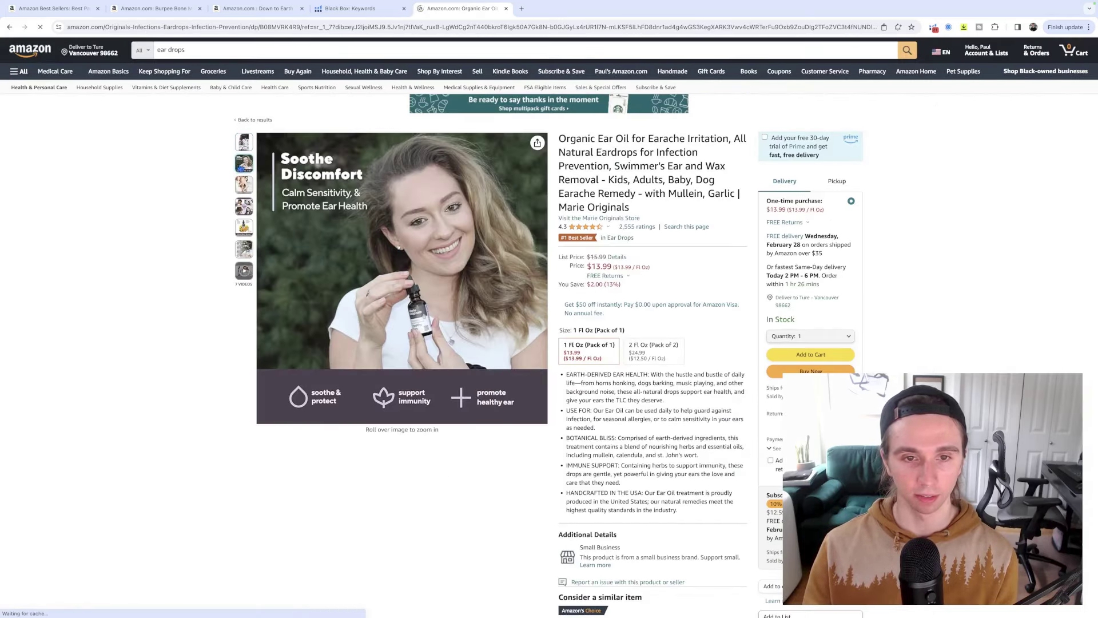
mouse_move(244, 193)
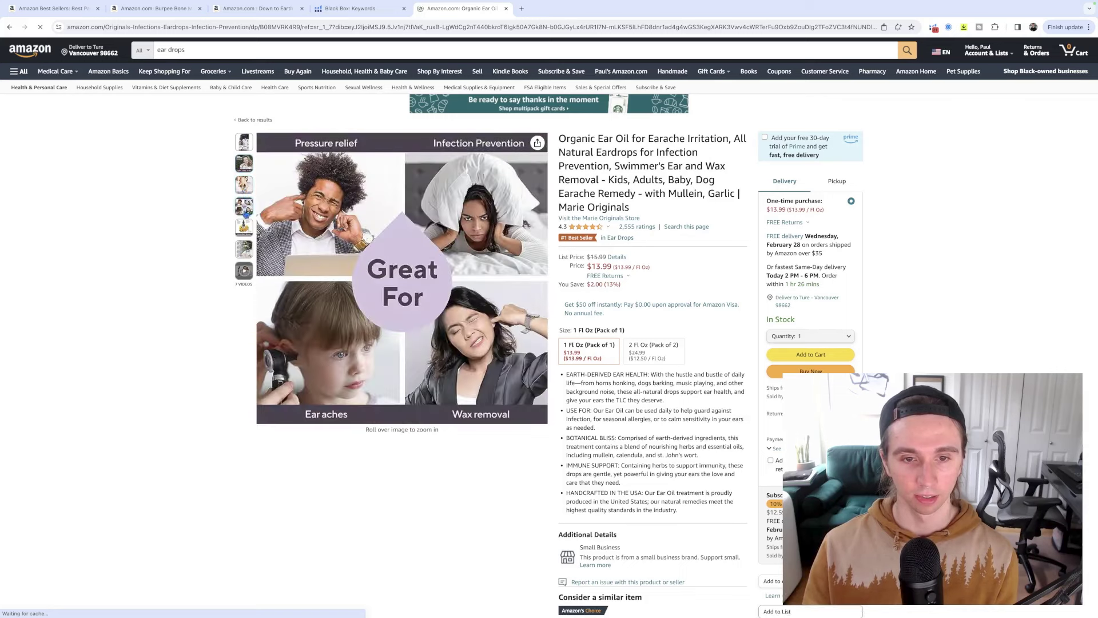
mouse_move(245, 255)
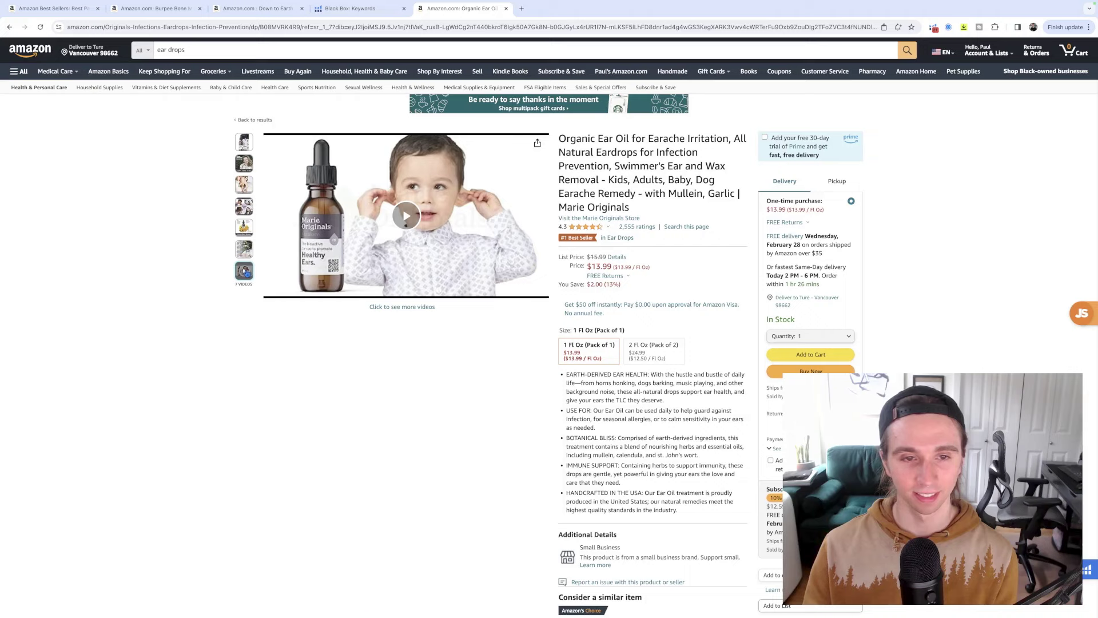
mouse_move(245, 143)
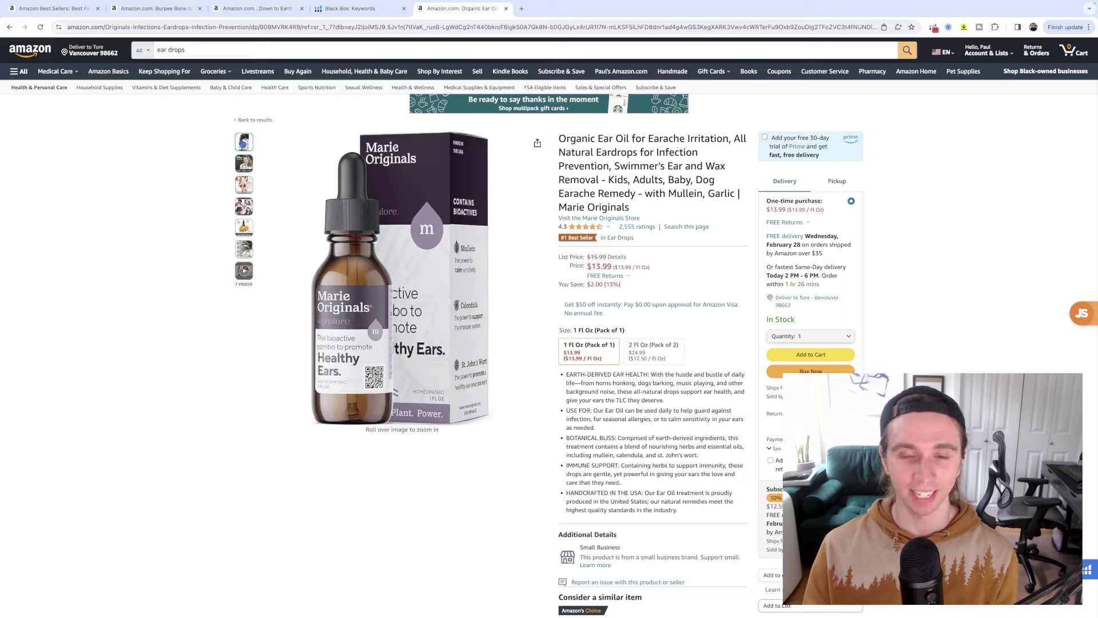
Step: Examine the Marie Originals listing's product description, details, comparison with similar items and customer reviews
scroll(691, 292, "down", 12)
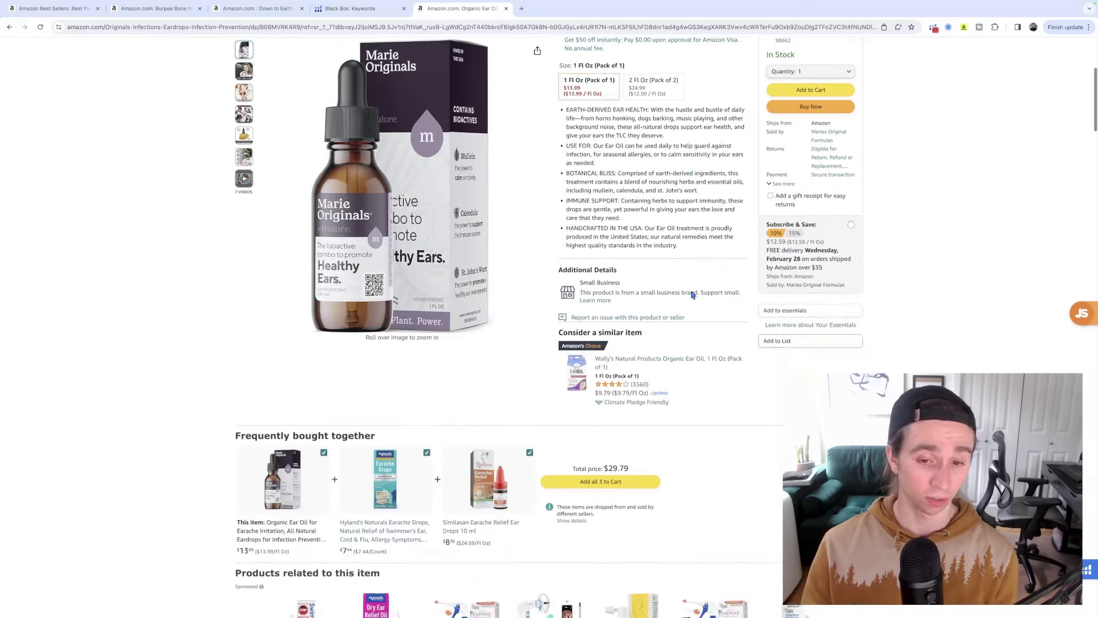
scroll(692, 294, "down", 12)
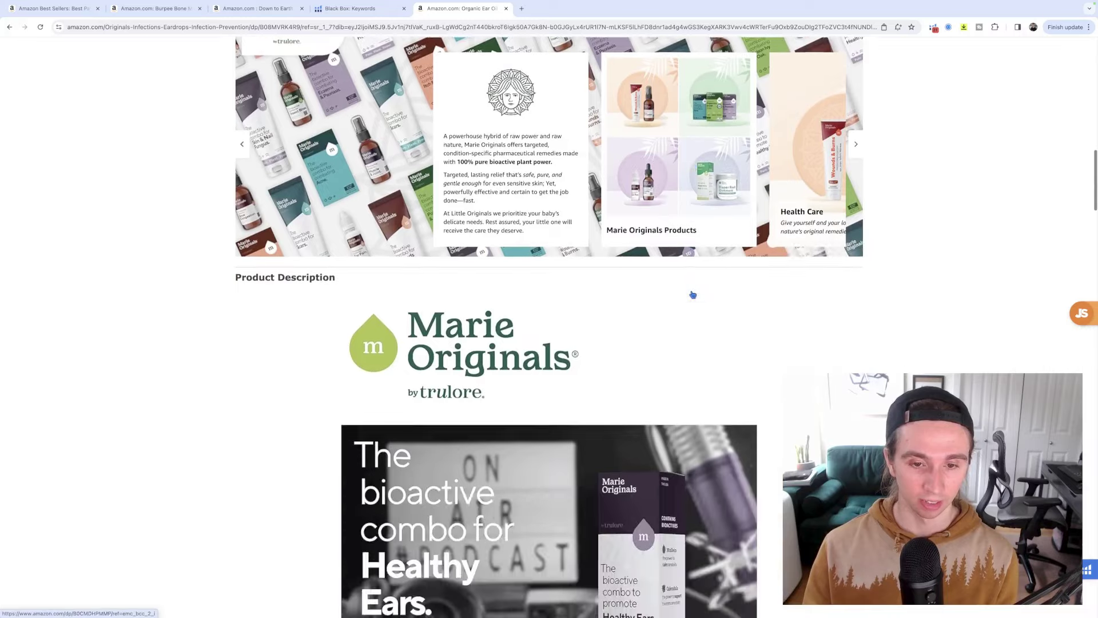
scroll(856, 310, "up", 3)
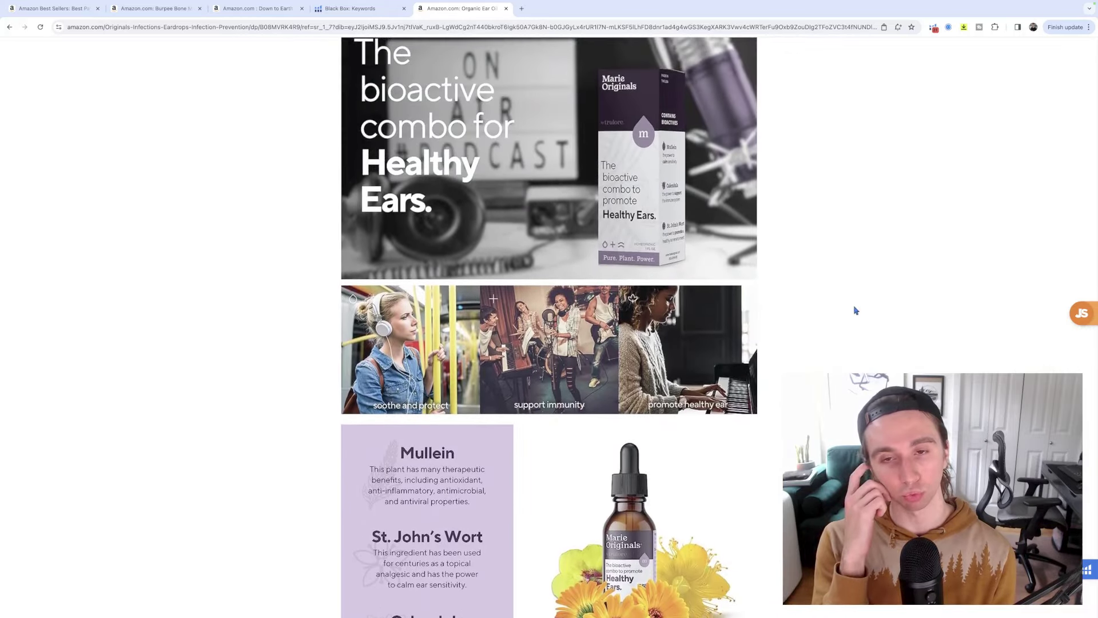
scroll(855, 310, "down", 1)
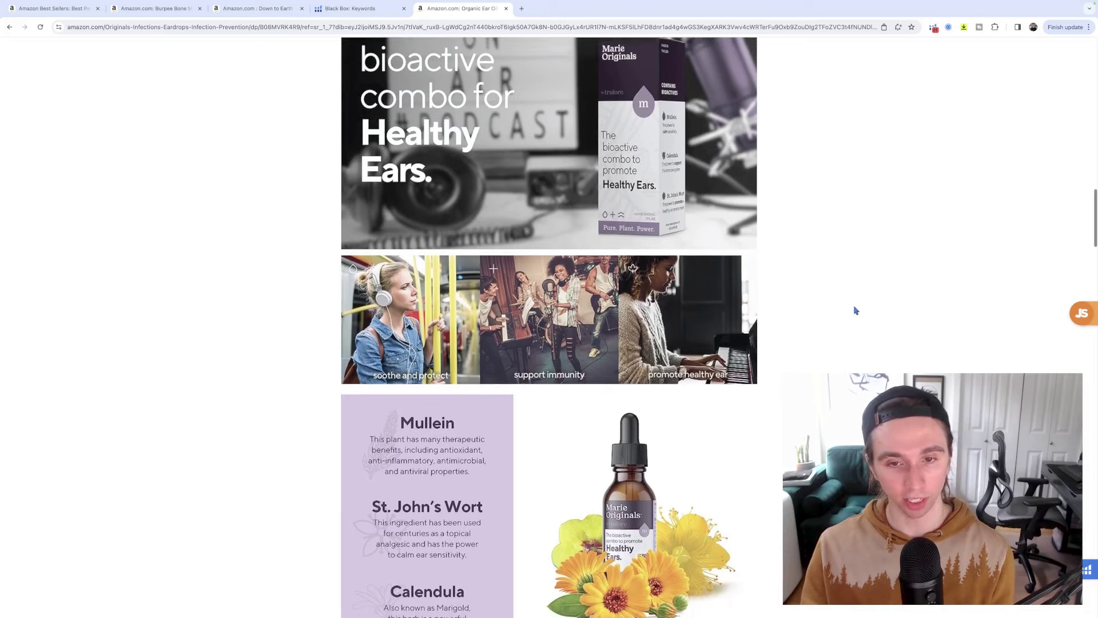
scroll(818, 325, "down", 7)
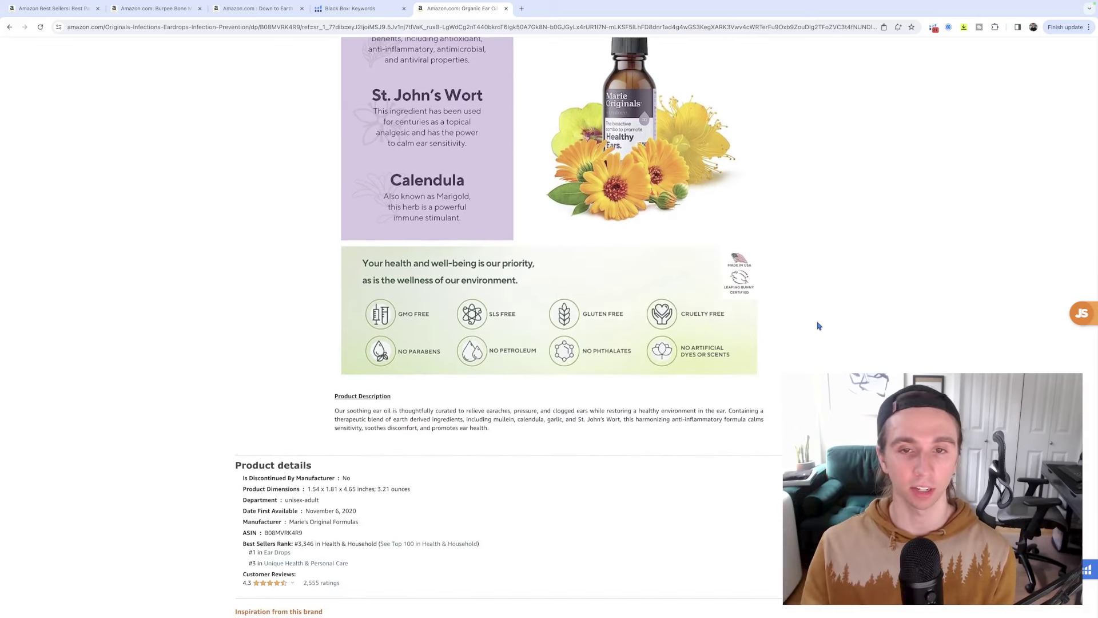
scroll(817, 325, "down", 9)
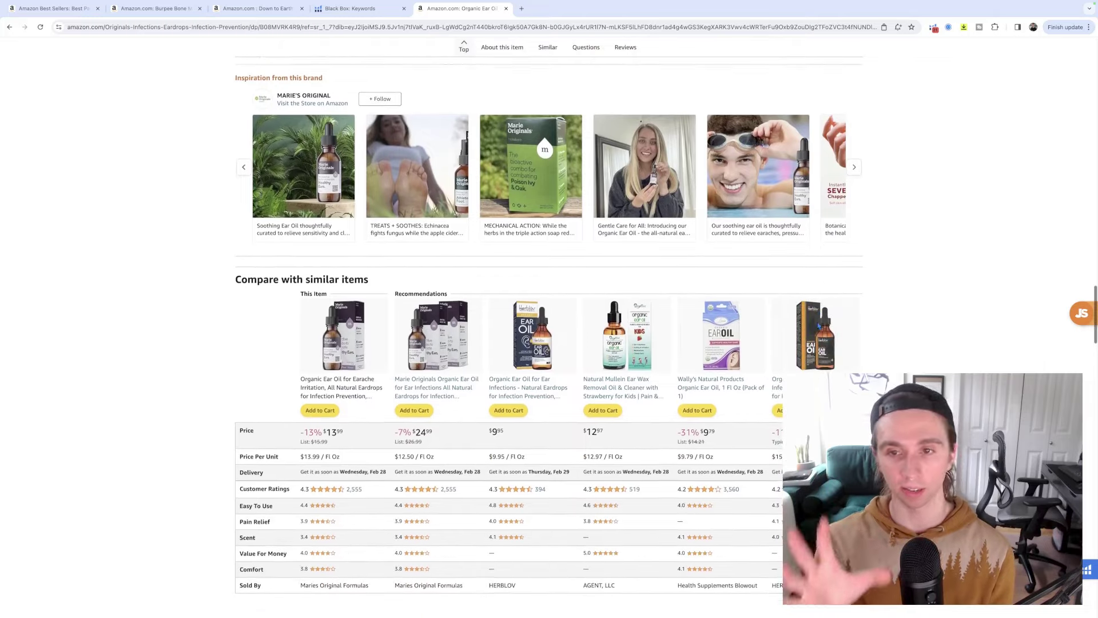
scroll(818, 325, "down", 20)
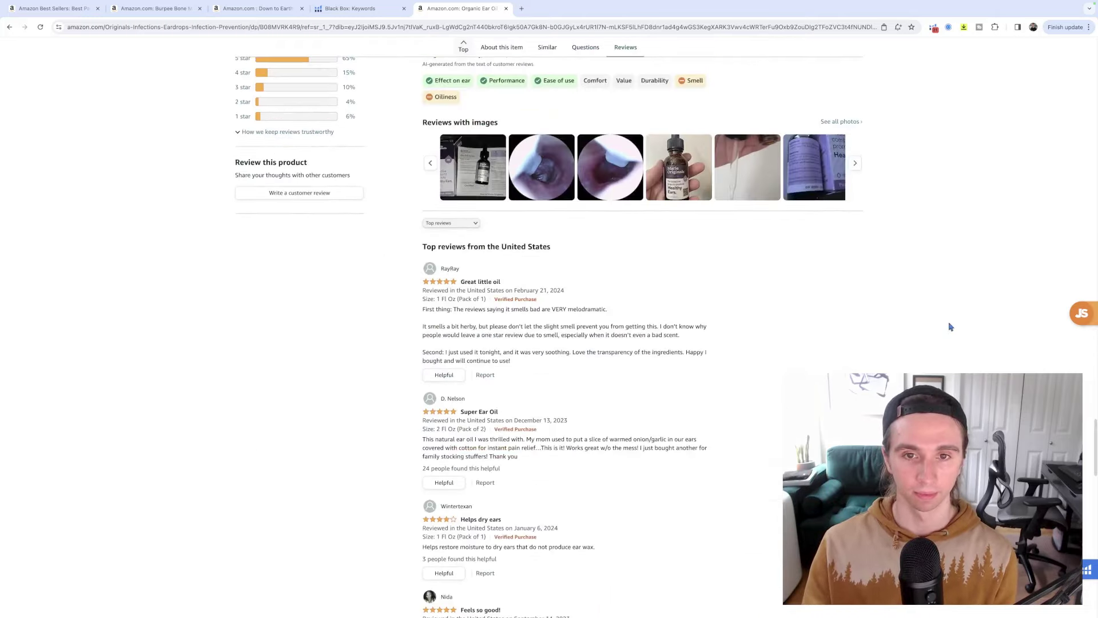
scroll(951, 327, "down", 8)
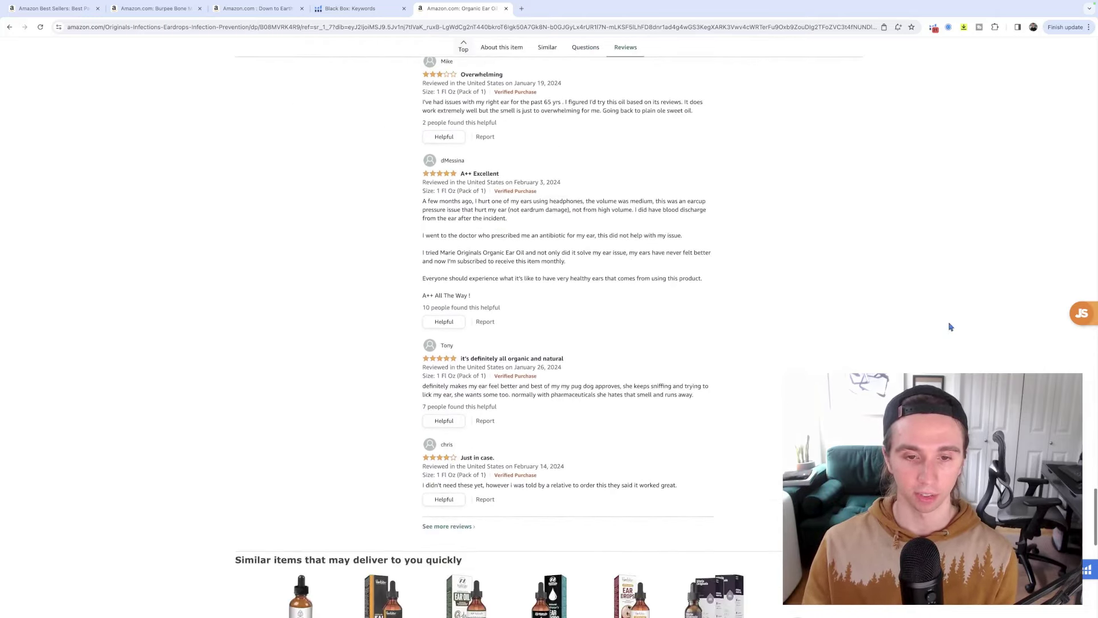